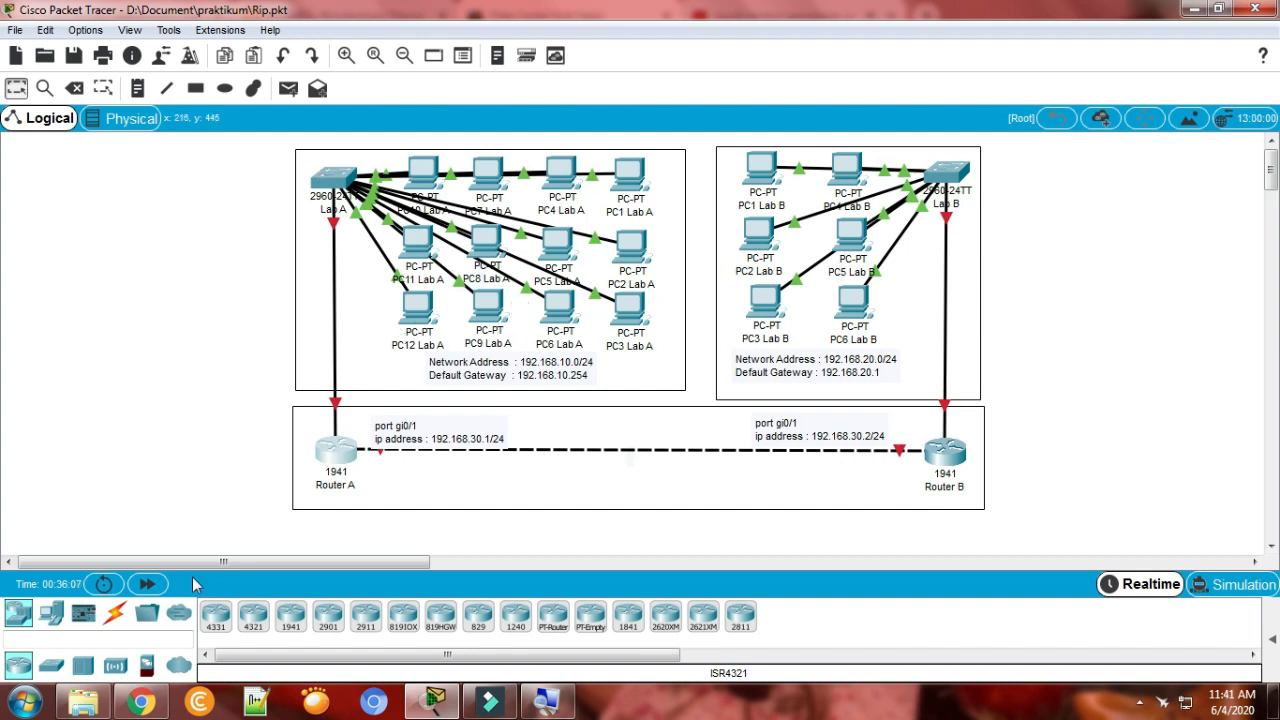
Step: Switch to Chrome and browse smkyapis.myftp.org to the Praktikum folder under Modul Pembelajaran to locate Rip.pkt
left_click(150, 705)
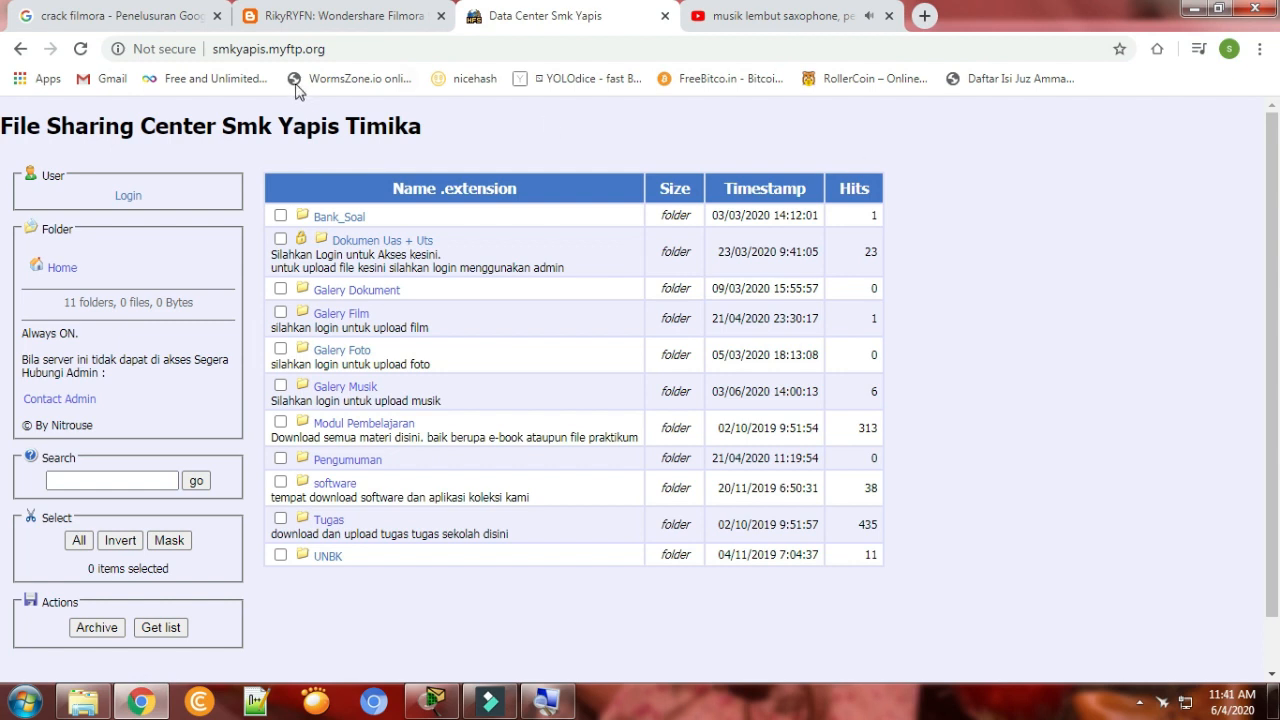
left_click(343, 49)
left_click_drag(343, 49, 180, 52)
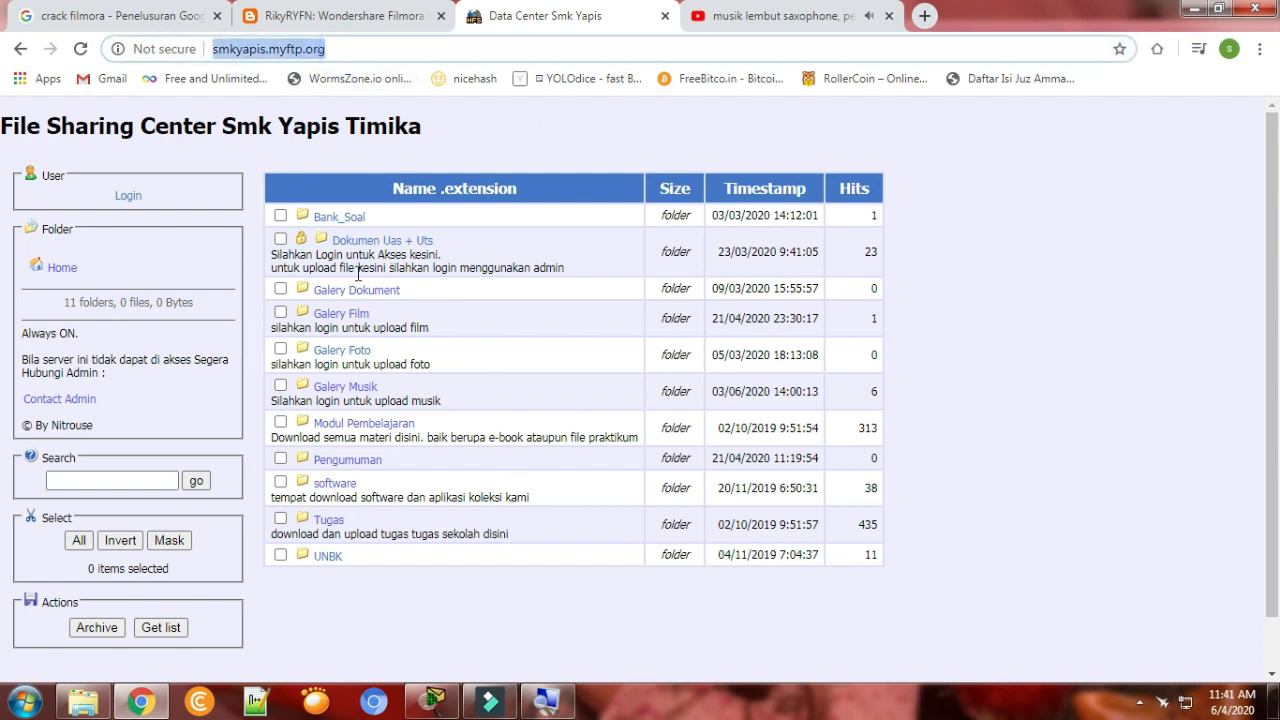
left_click(341, 428)
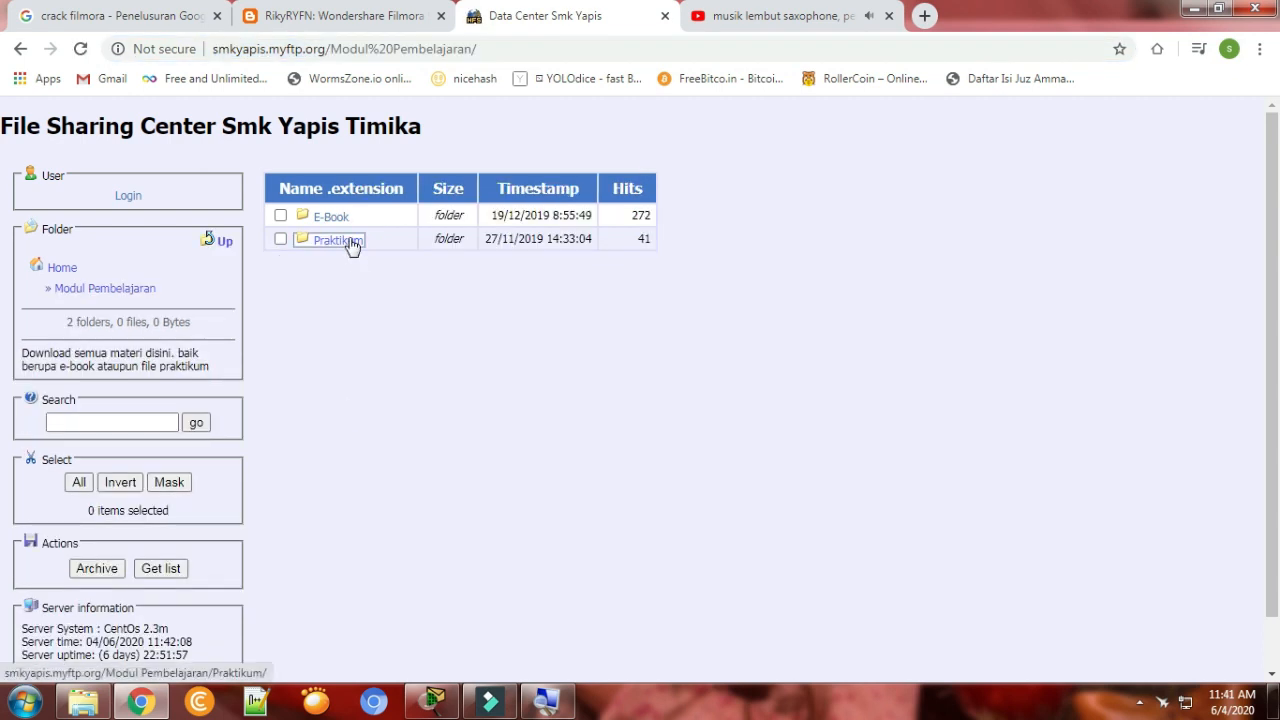
left_click(345, 243)
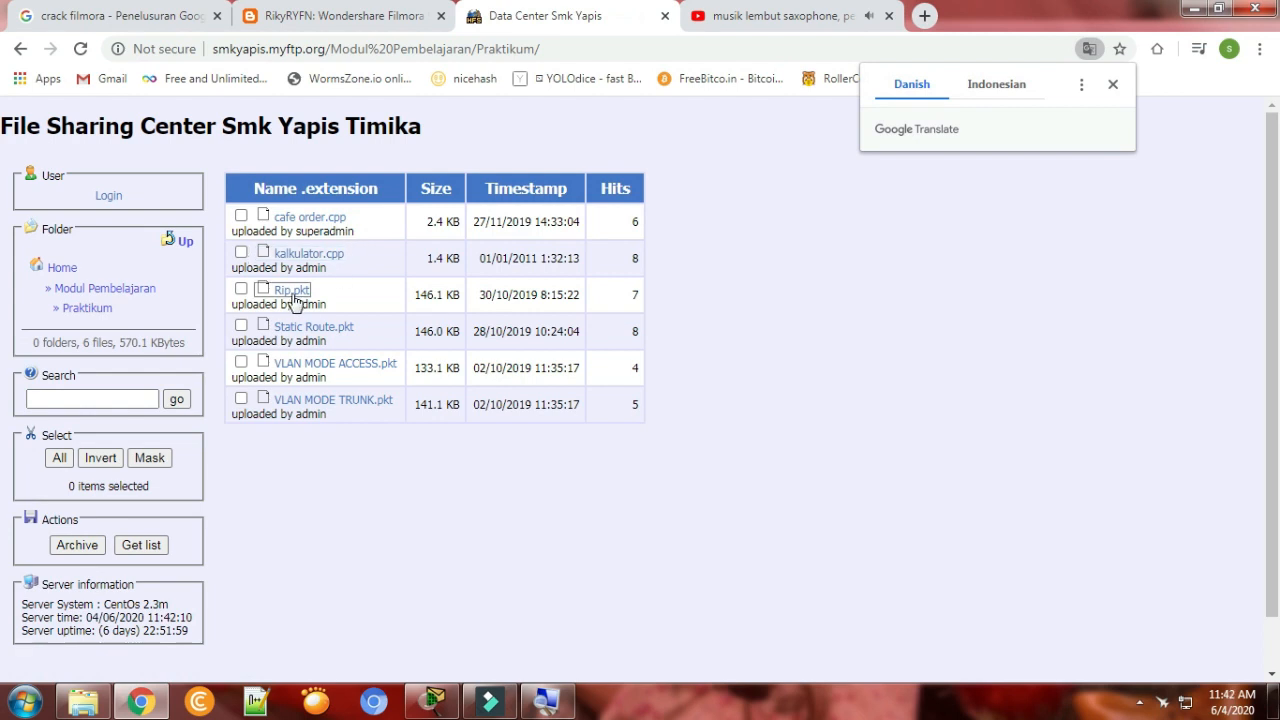
left_click(241, 289)
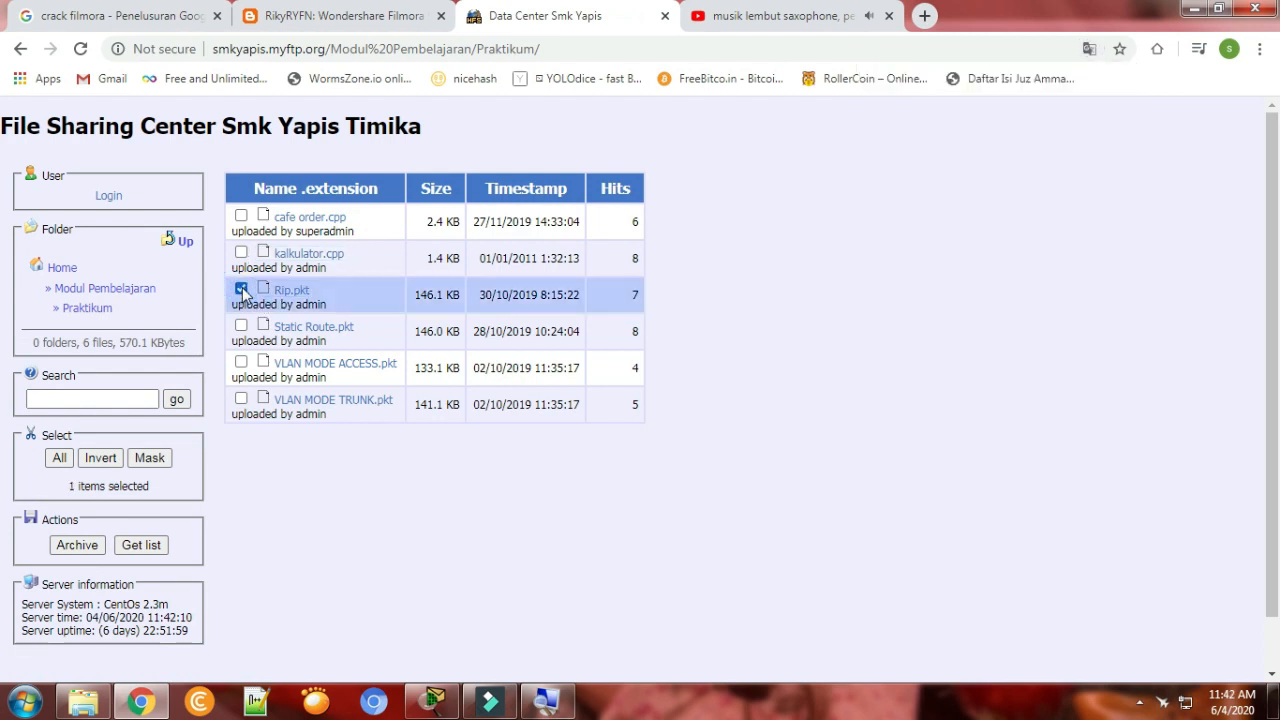
left_click(241, 289)
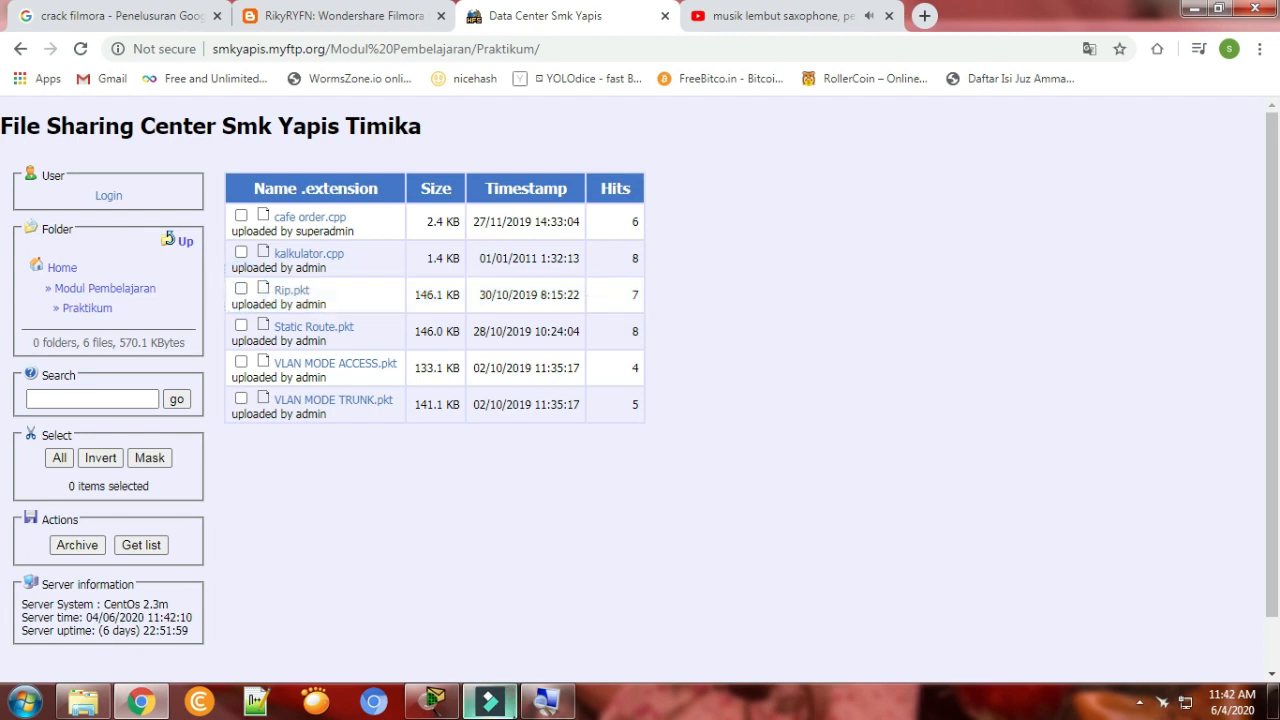
Step: Switch back to Cisco Packet Tracer and add a laptop to the empty workspace beside Router A
left_click(434, 703)
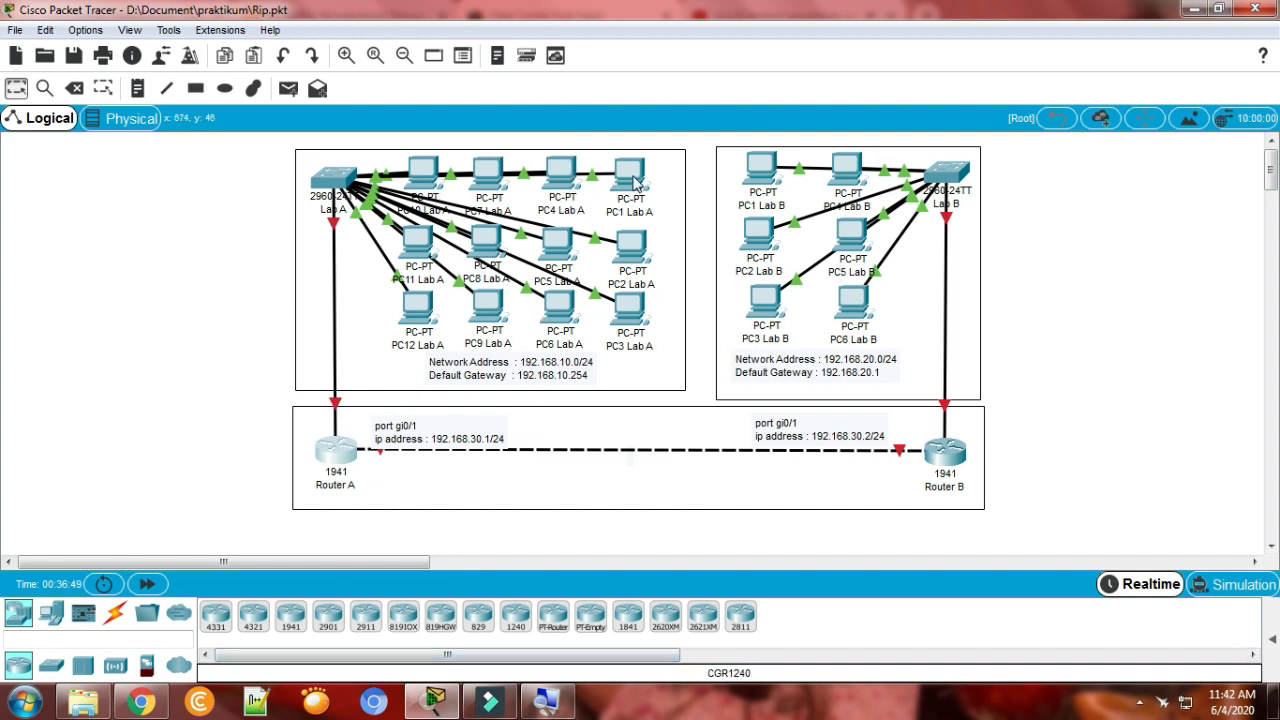
mouse_move(636, 180)
mouse_move(646, 258)
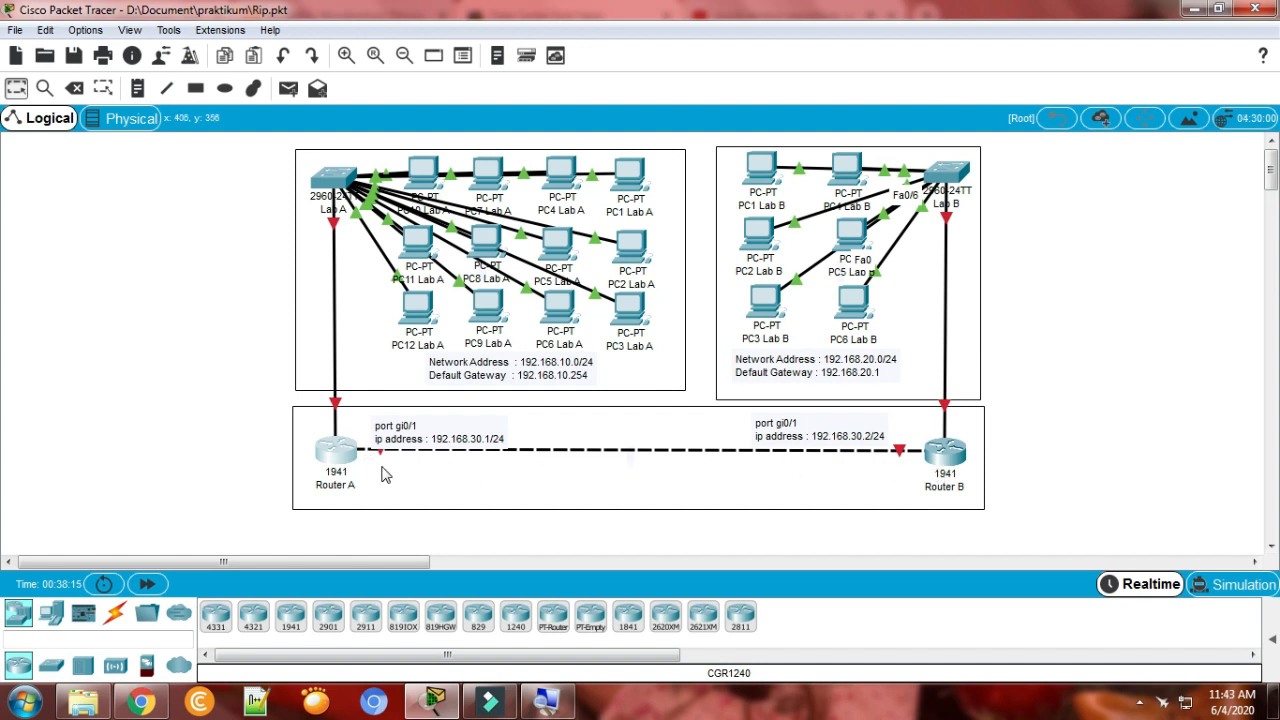
mouse_move(350, 457)
mouse_move(338, 466)
left_click(54, 622)
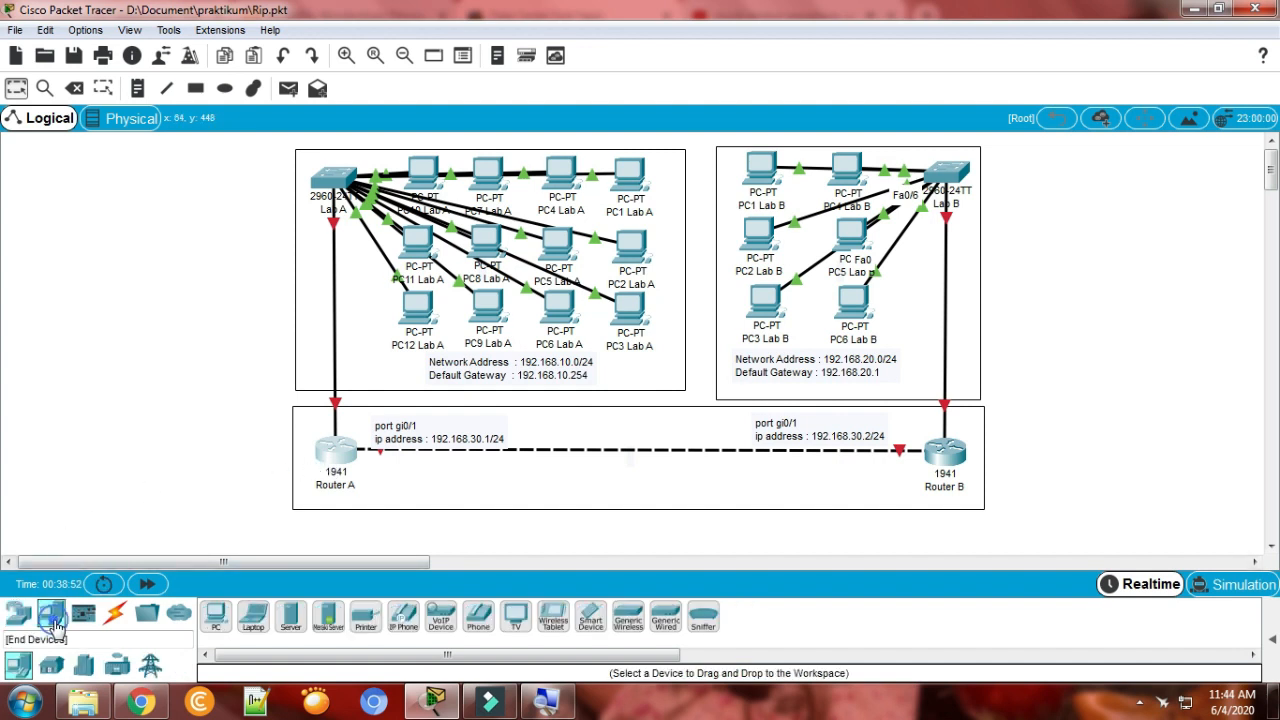
left_click_drag(265, 625, 147, 455)
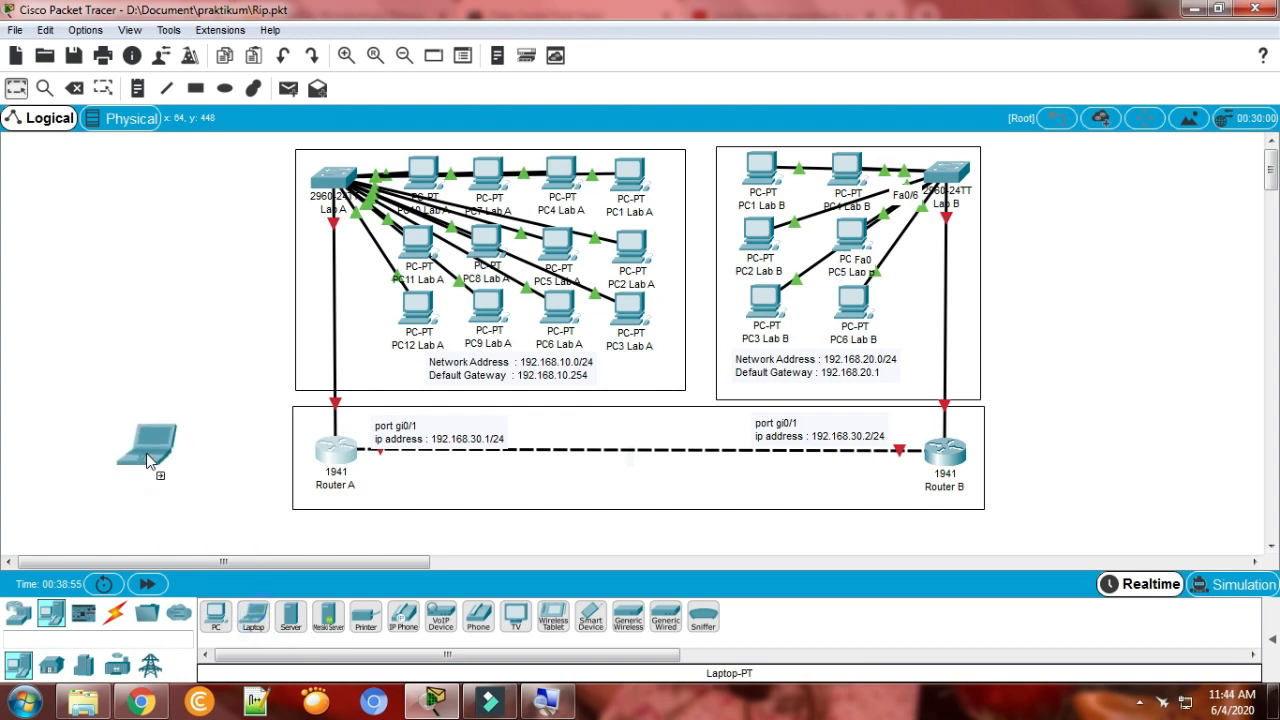
Step: Connect the laptop's RS 232 port to Router A's Console port with a console cable, and move the laptop closer to the router
left_click(117, 614)
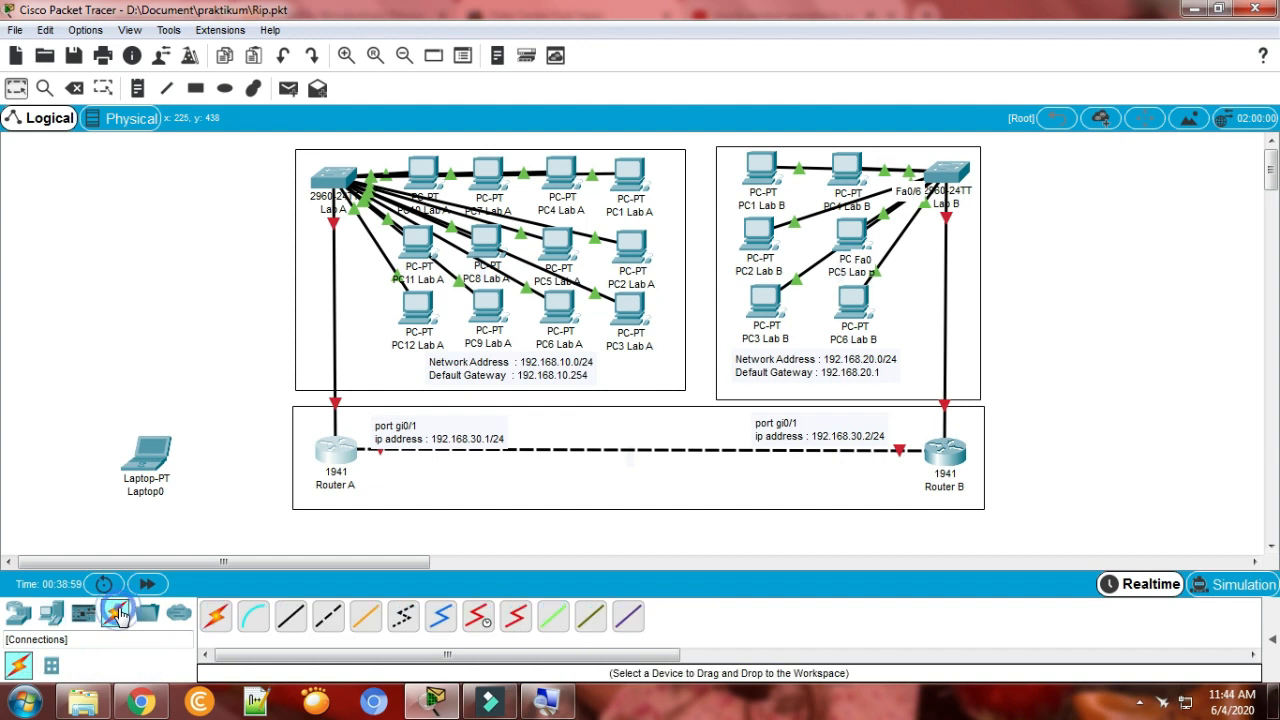
left_click(257, 616)
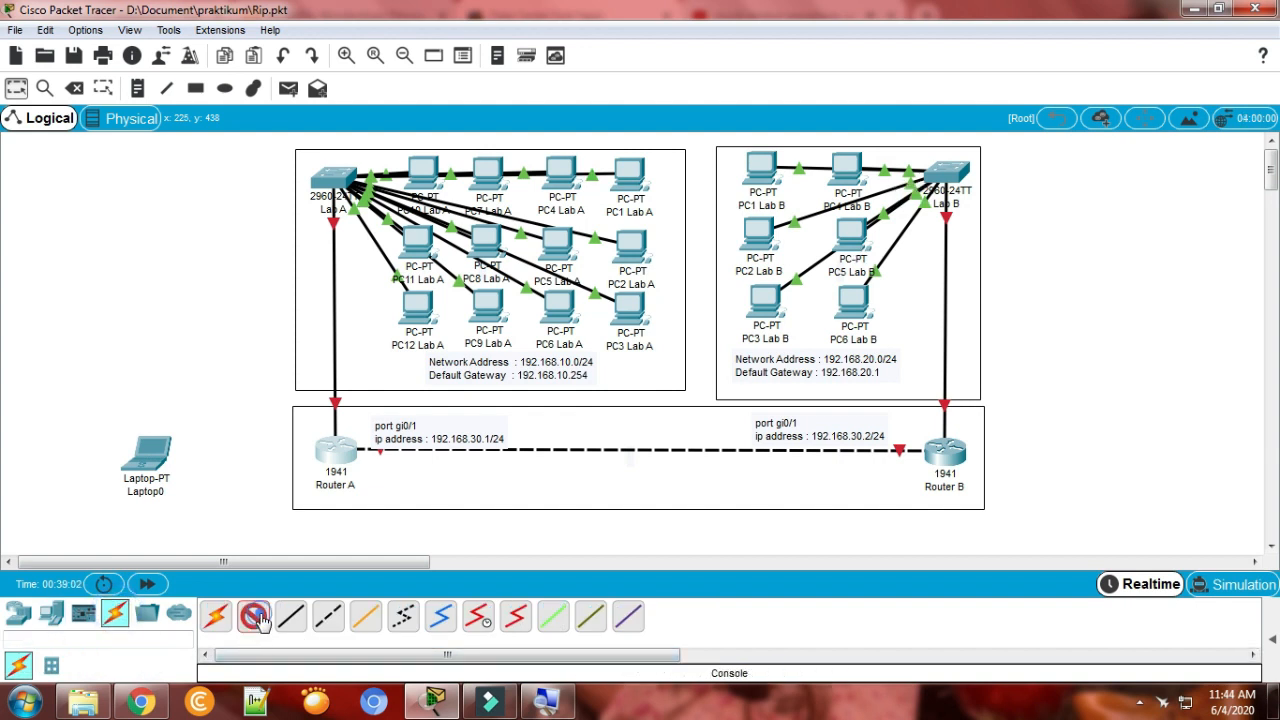
left_click(155, 458)
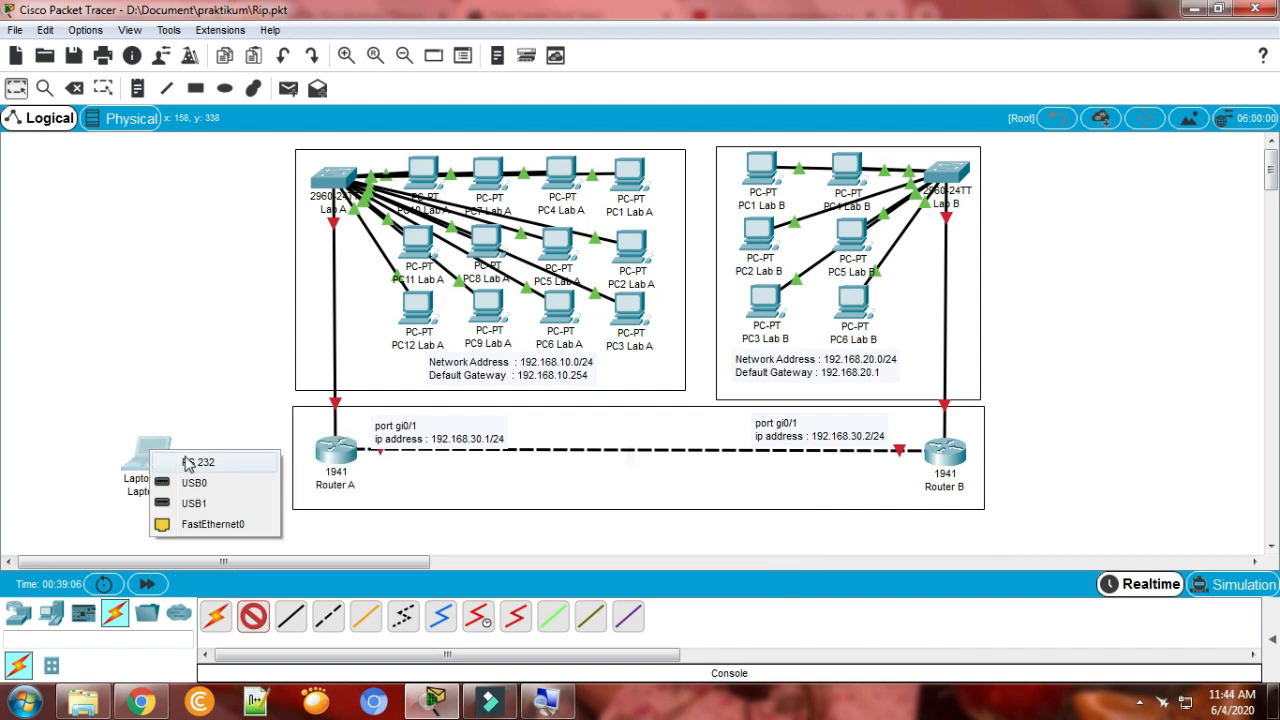
left_click(229, 463)
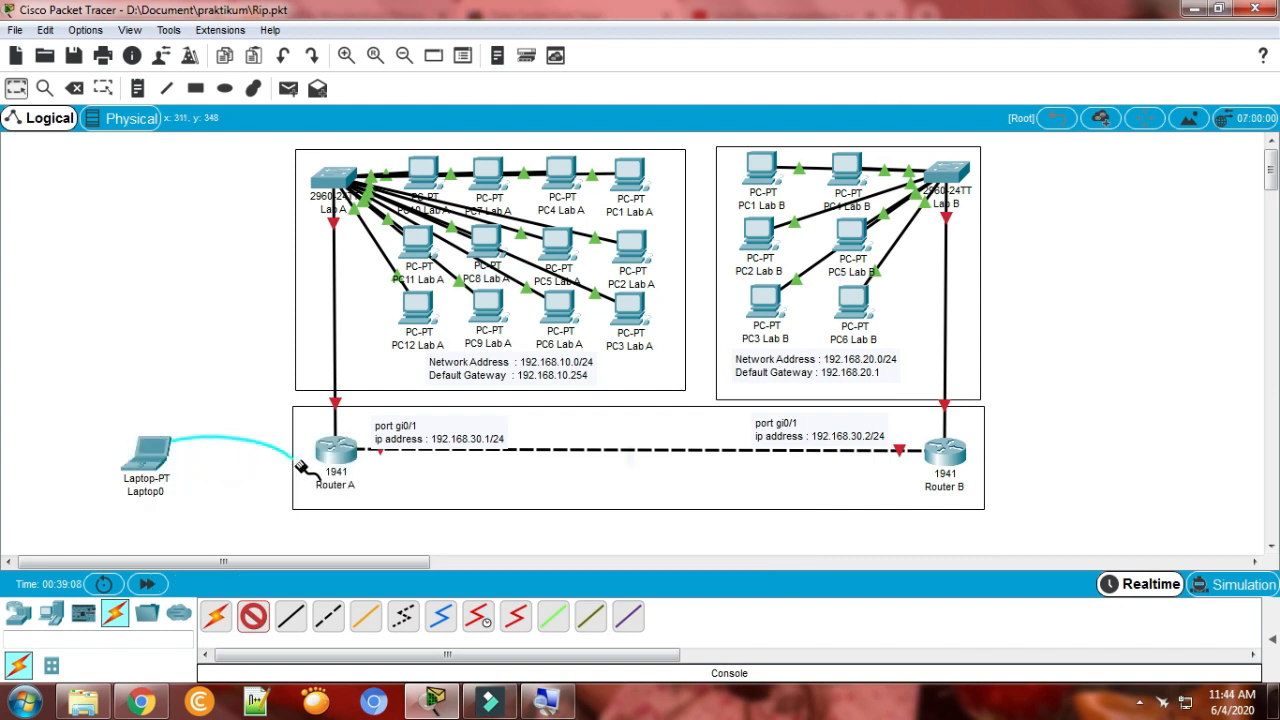
left_click(343, 450)
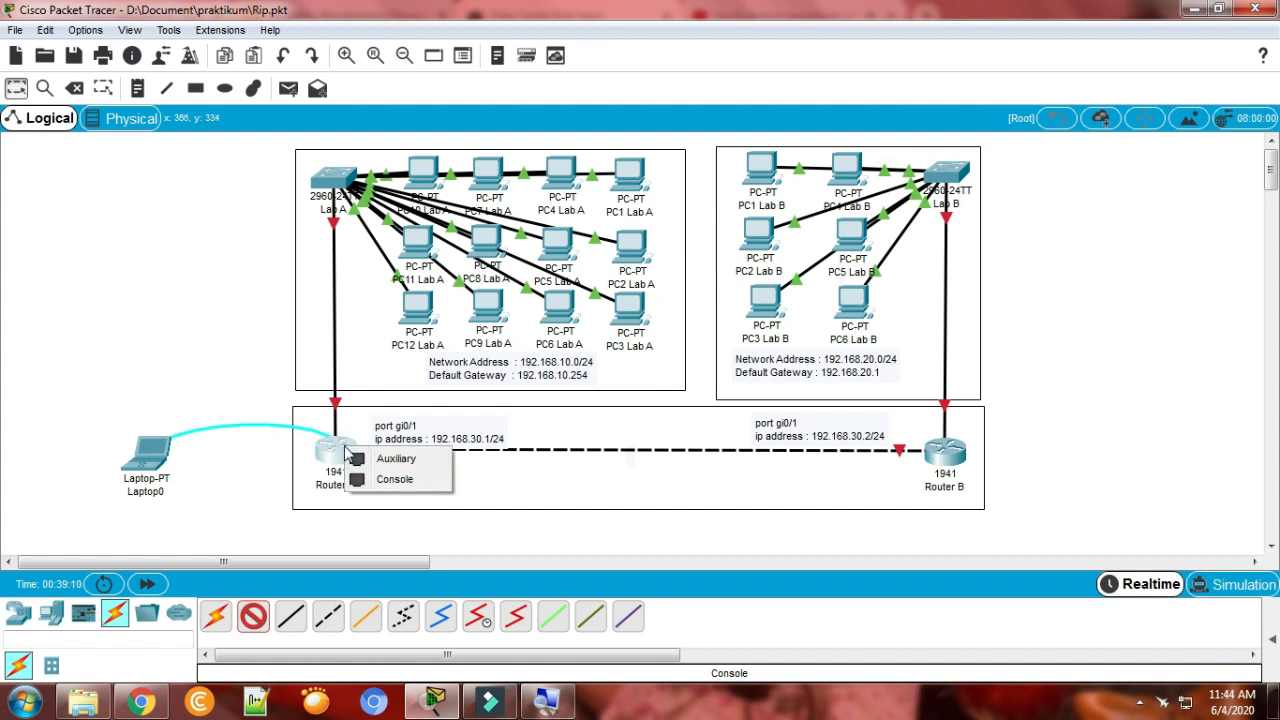
left_click(385, 479)
left_click_drag(138, 468, 224, 470)
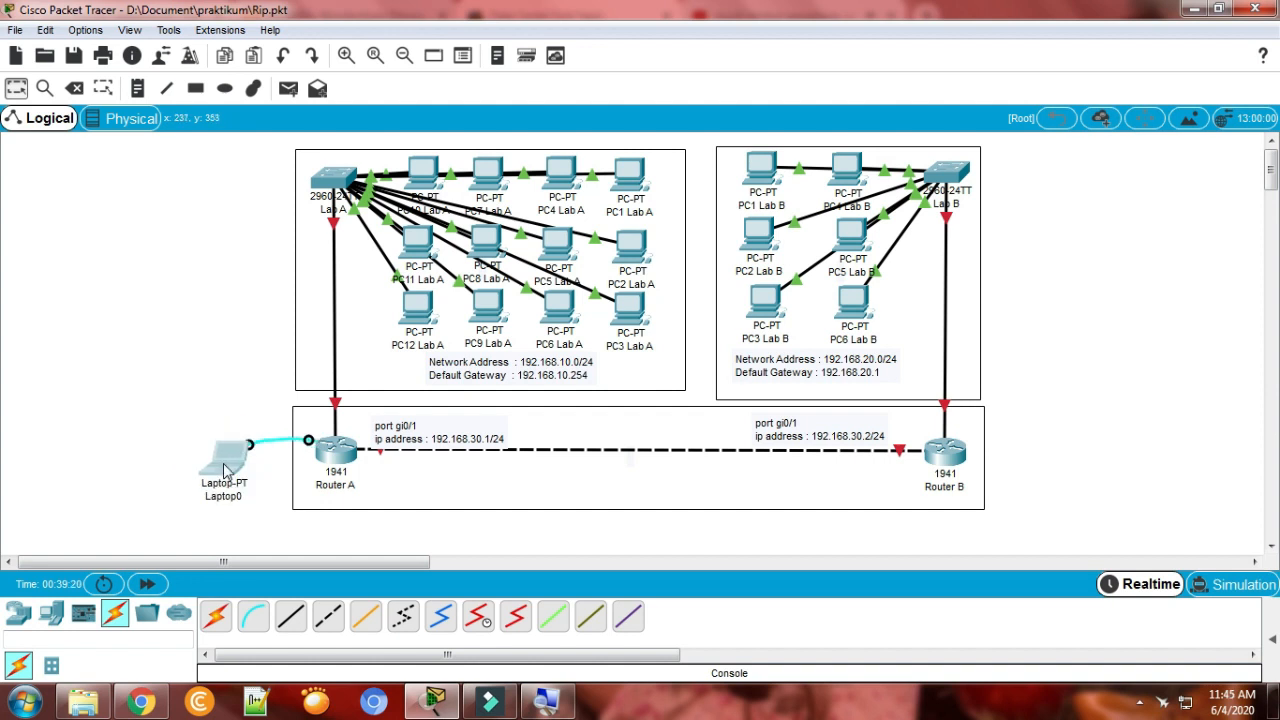
Step: Open the laptop's Terminal with the default port configuration and start the console session on Router A
left_click(224, 470)
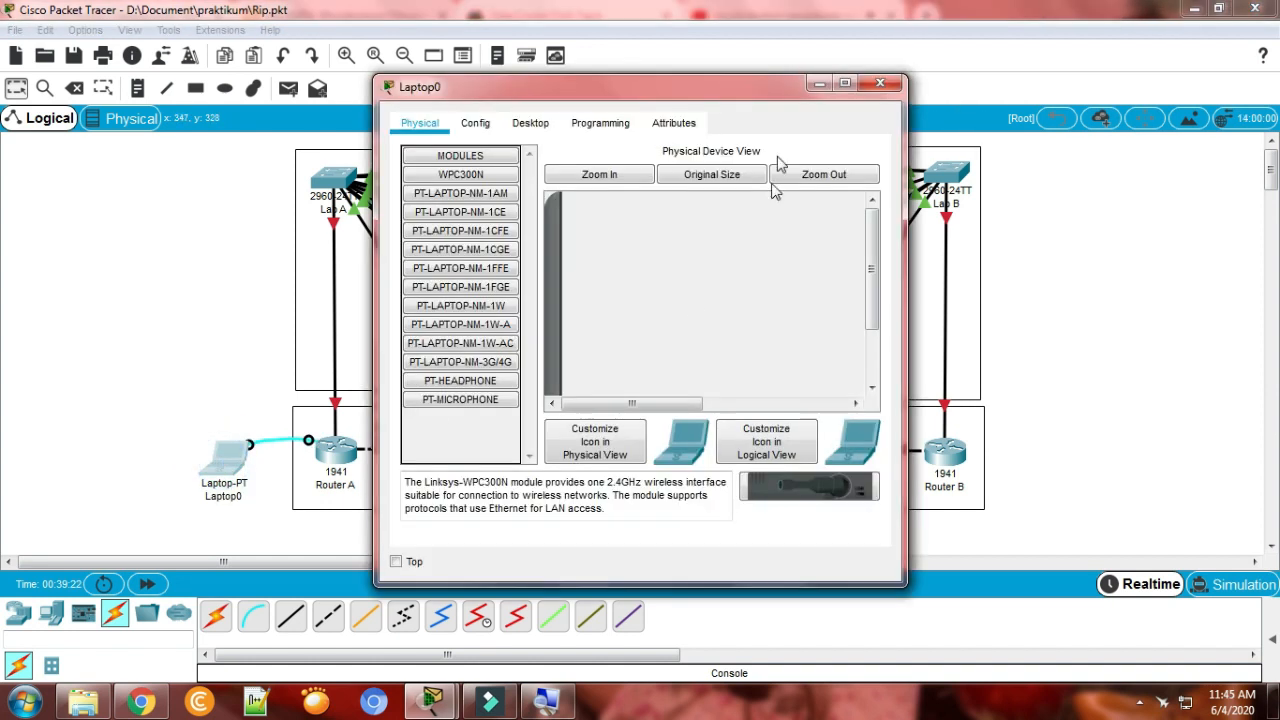
left_click(531, 124)
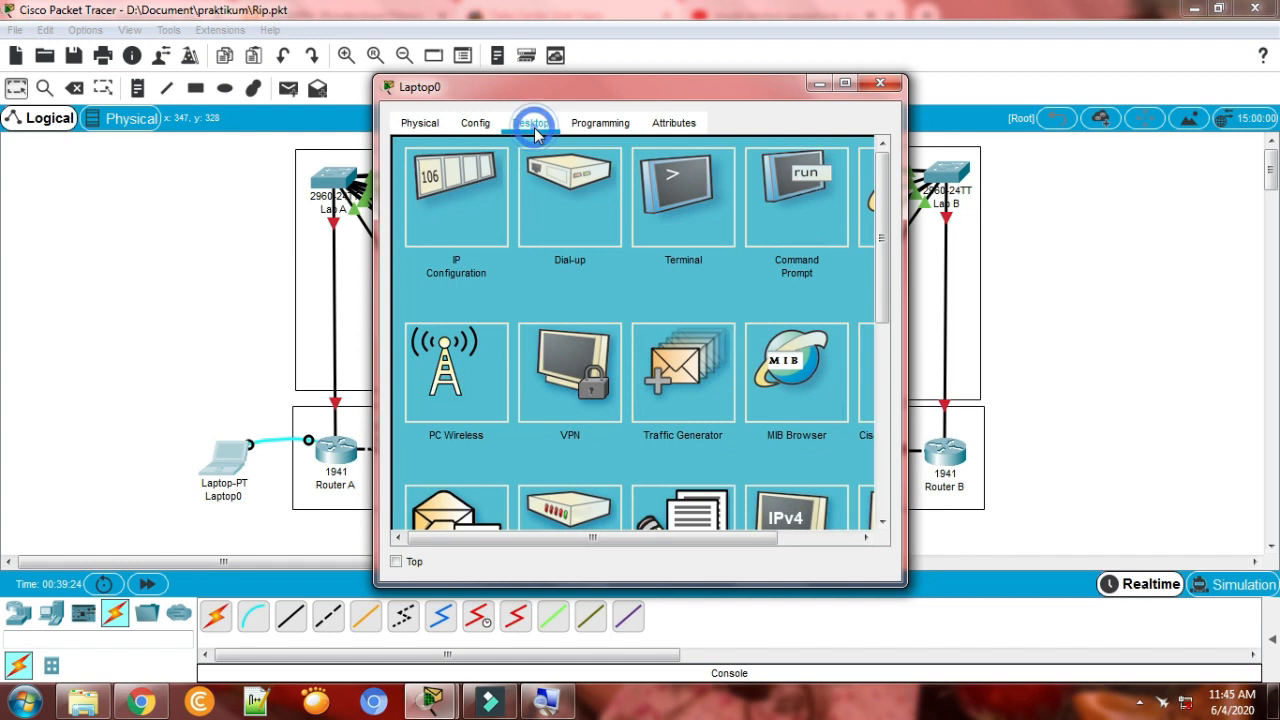
left_click(680, 226)
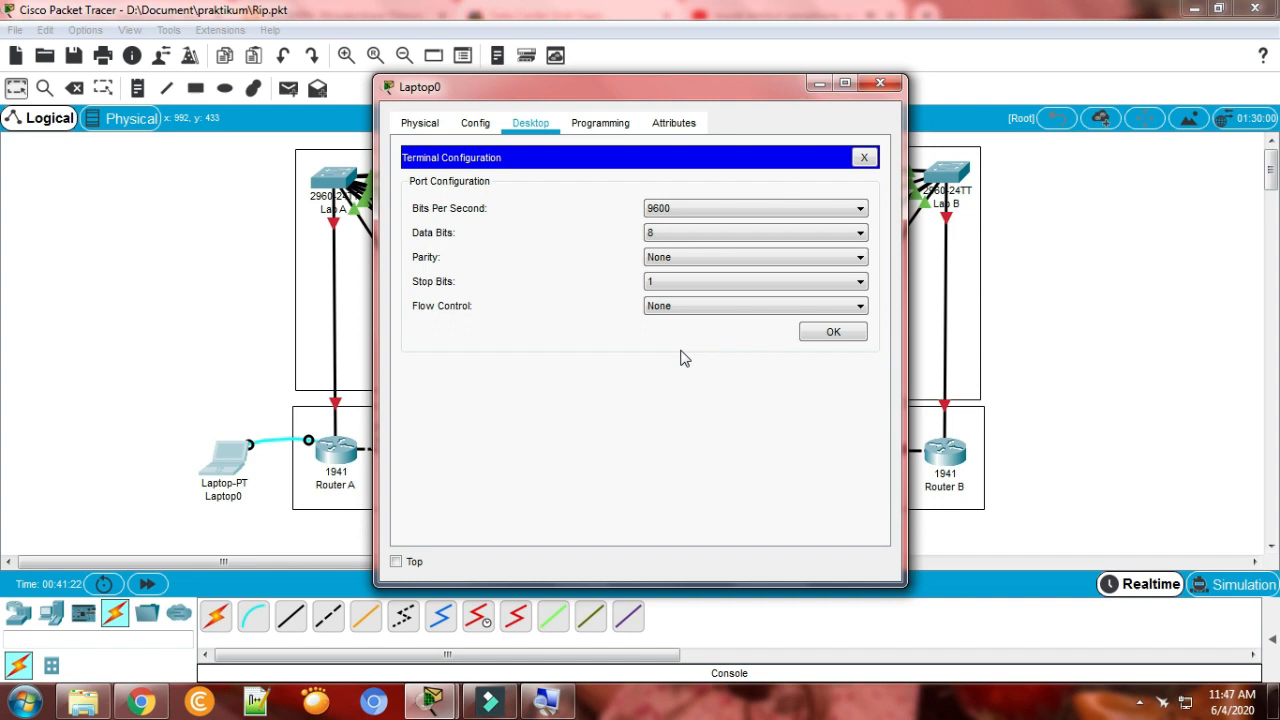
left_click(829, 340)
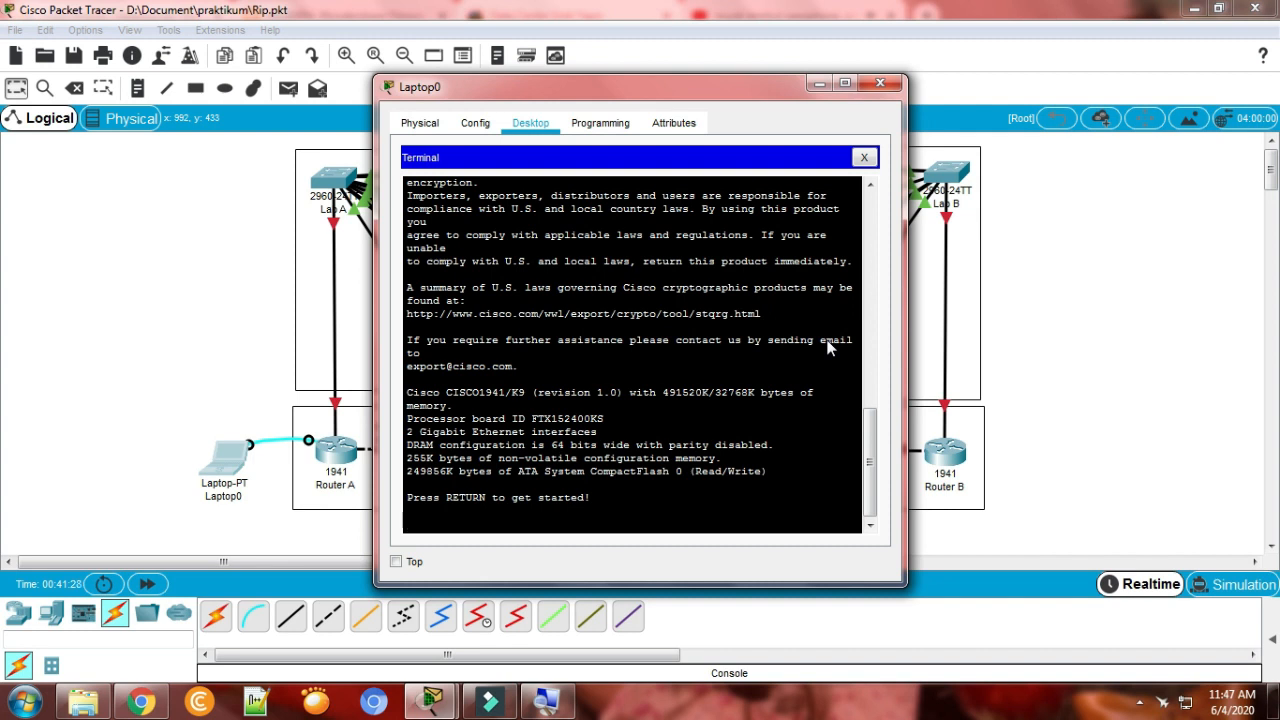
key("Return")
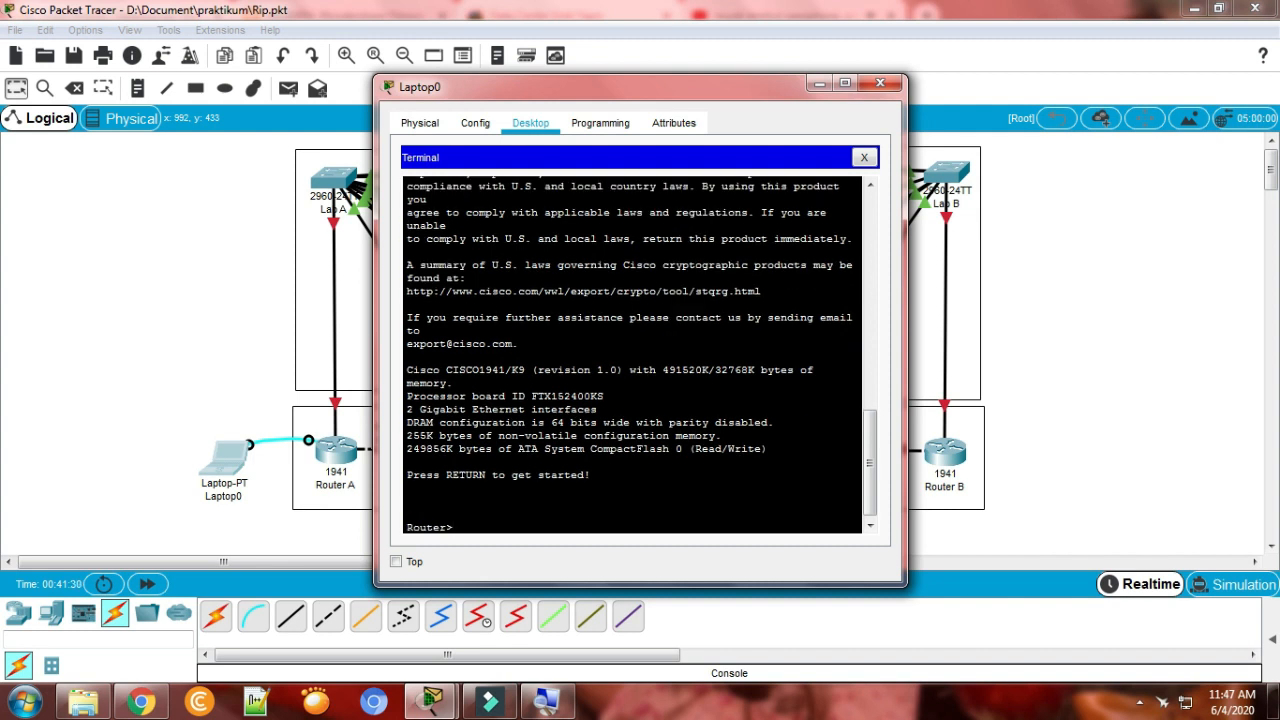
Step: Switch to Windows Magnifier and enlarge the screen to 200%
left_click(554, 701)
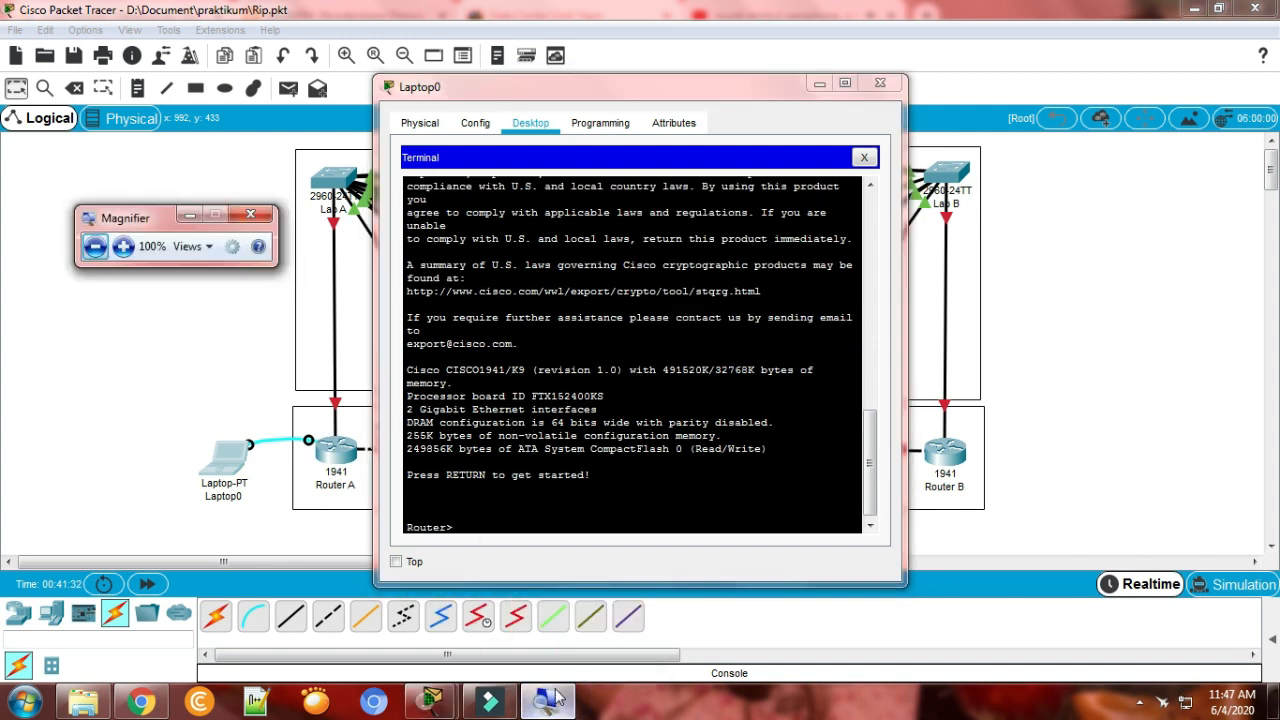
left_click(123, 246)
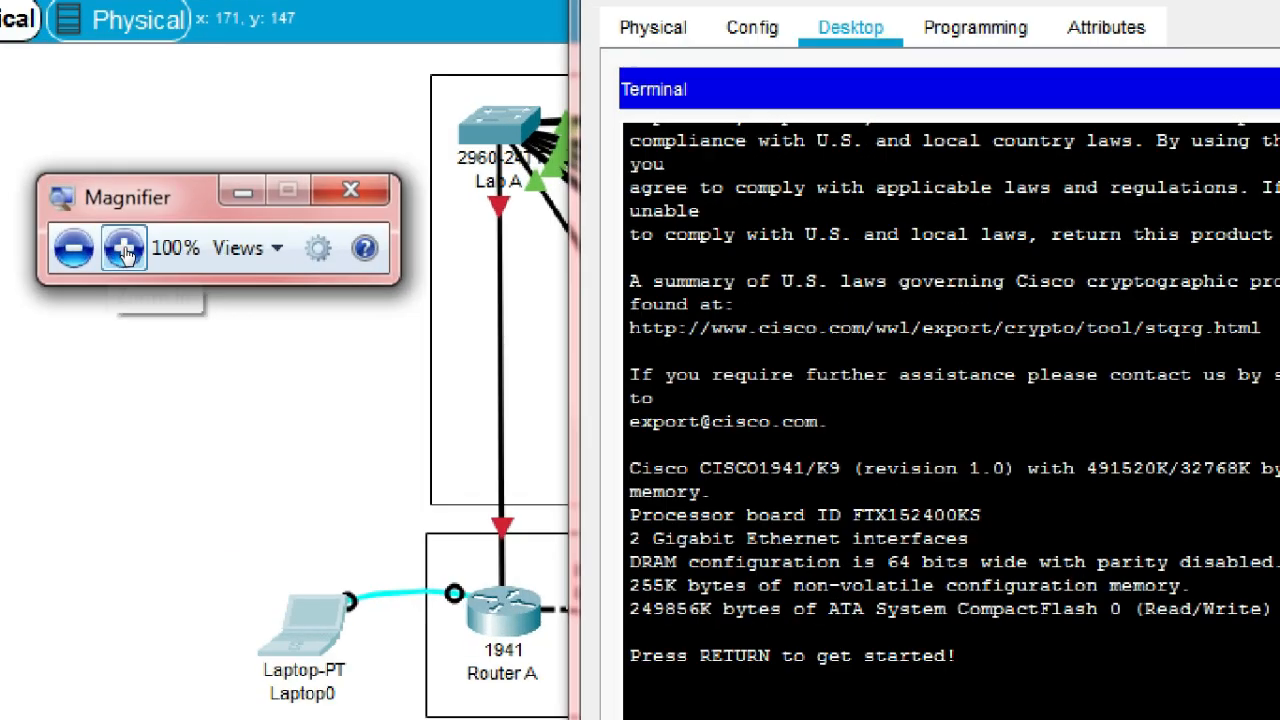
left_click(124, 252)
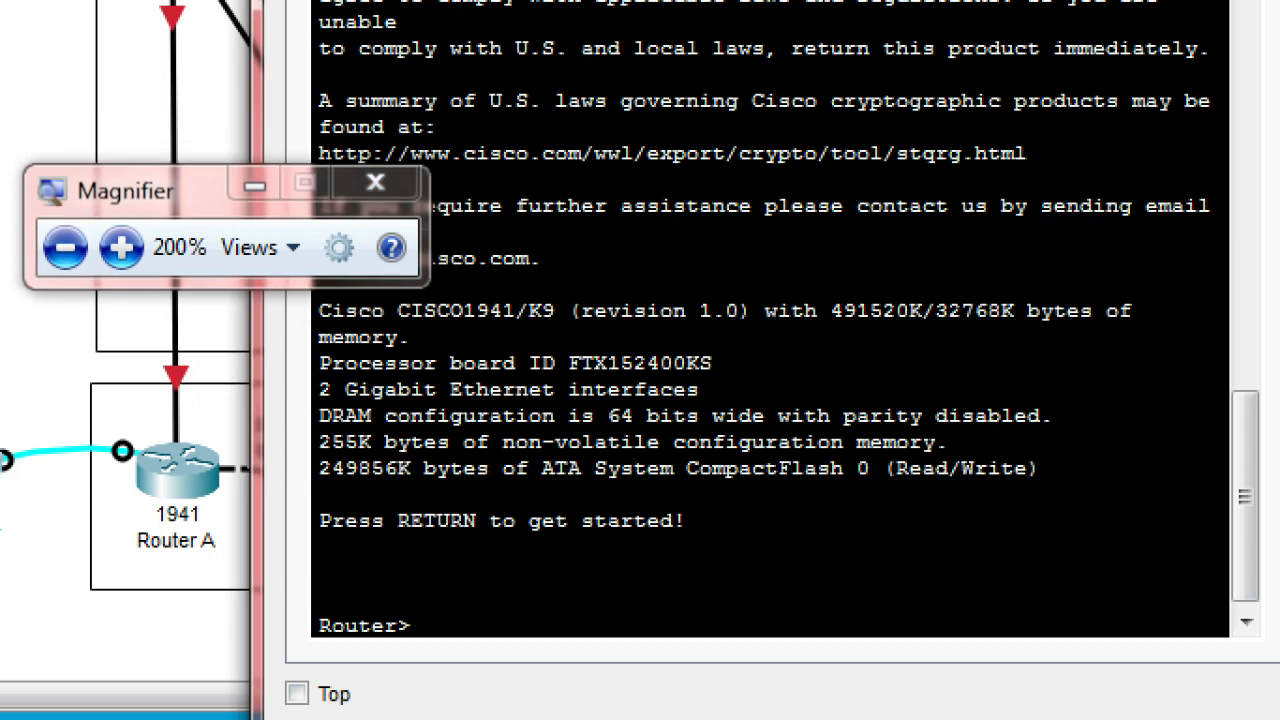
Step: Enter privileged mode with en and global configuration with conf t, and move the laptop window clear of the Lab A address notes
key("Return")
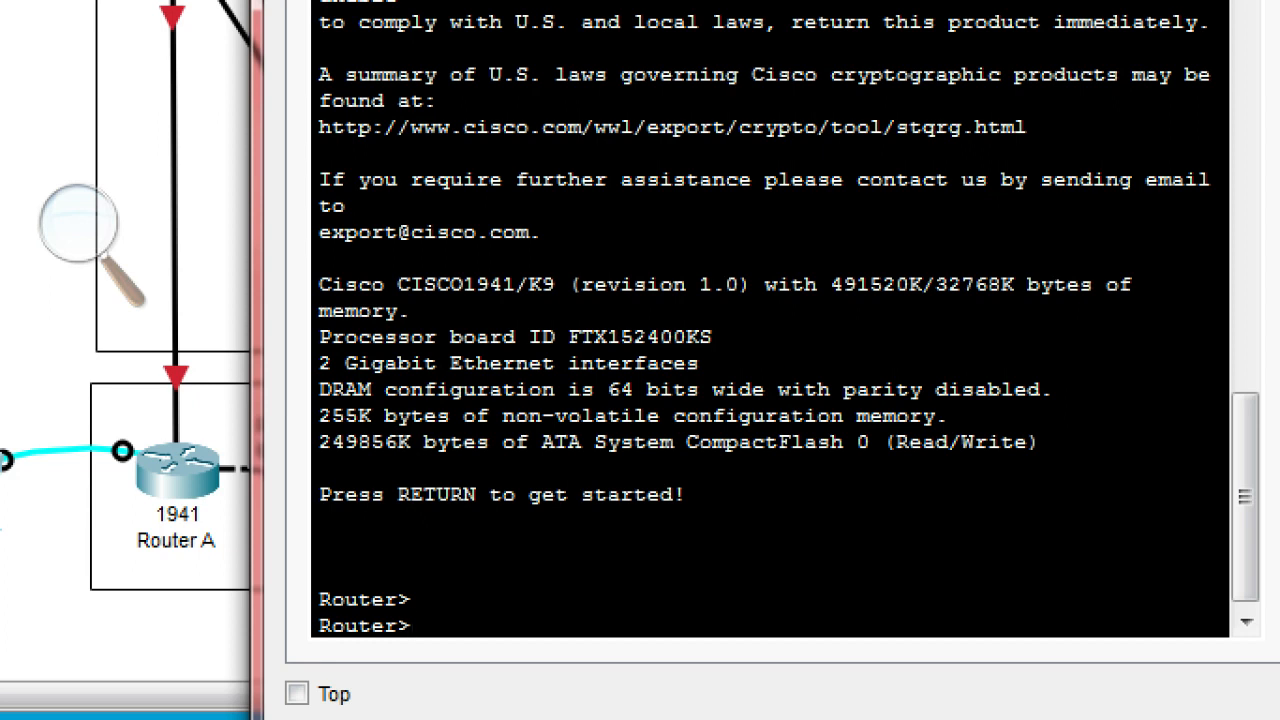
type("en")
key("Return")
type("conf ")
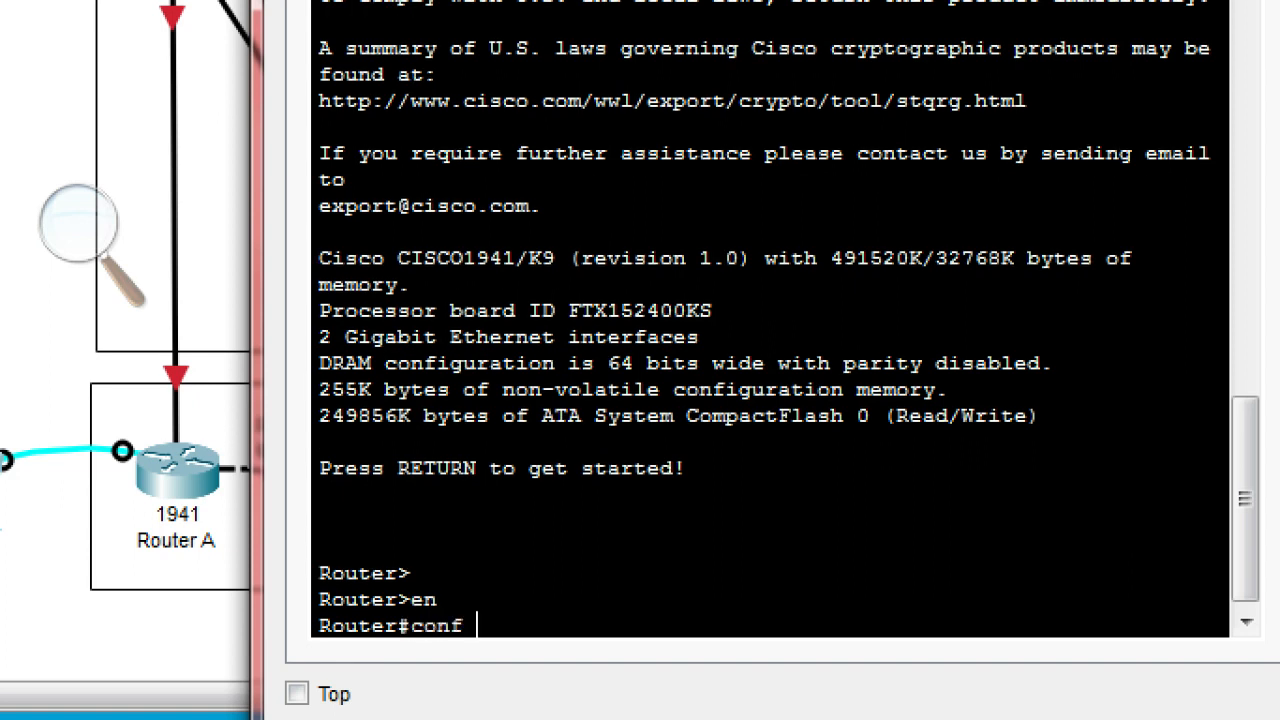
type("t")
key("Return")
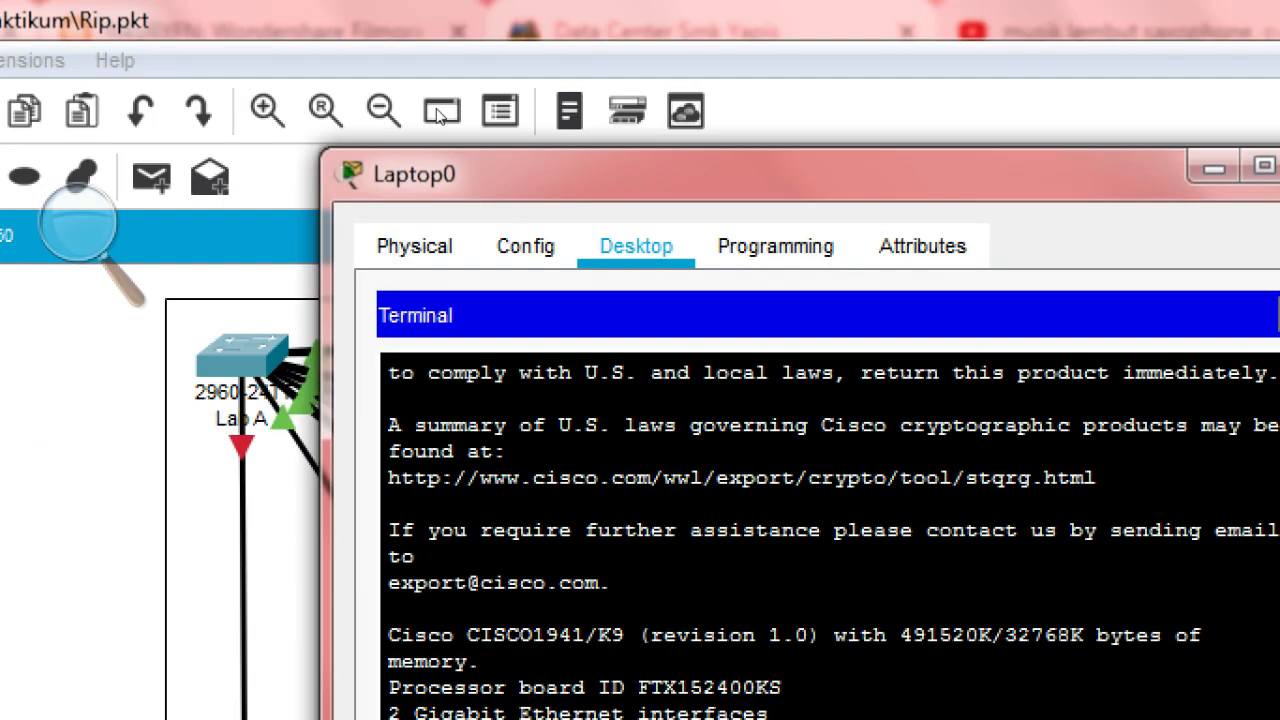
left_click_drag(439, 106, 713, 101)
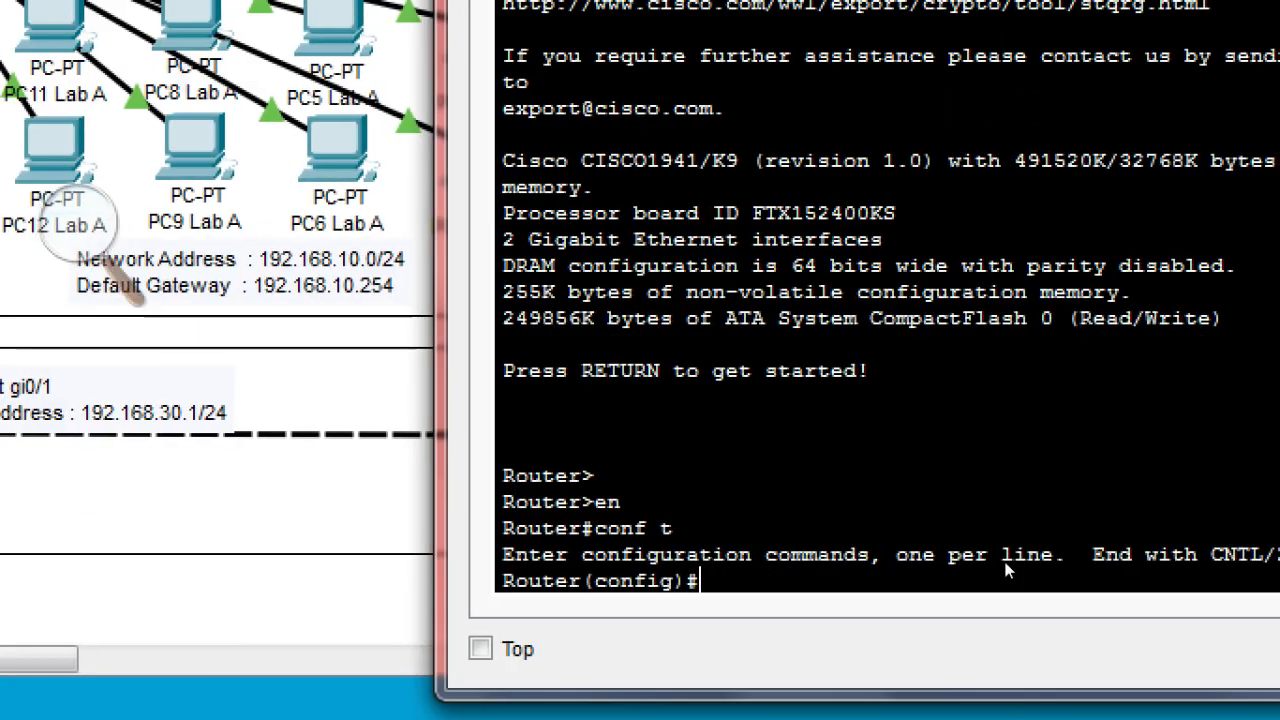
Step: Configure Router A's gi0/0 interface with IP address 192.168.10.254 and mask 255.255.255.0, and enable it with no shut
type("int")
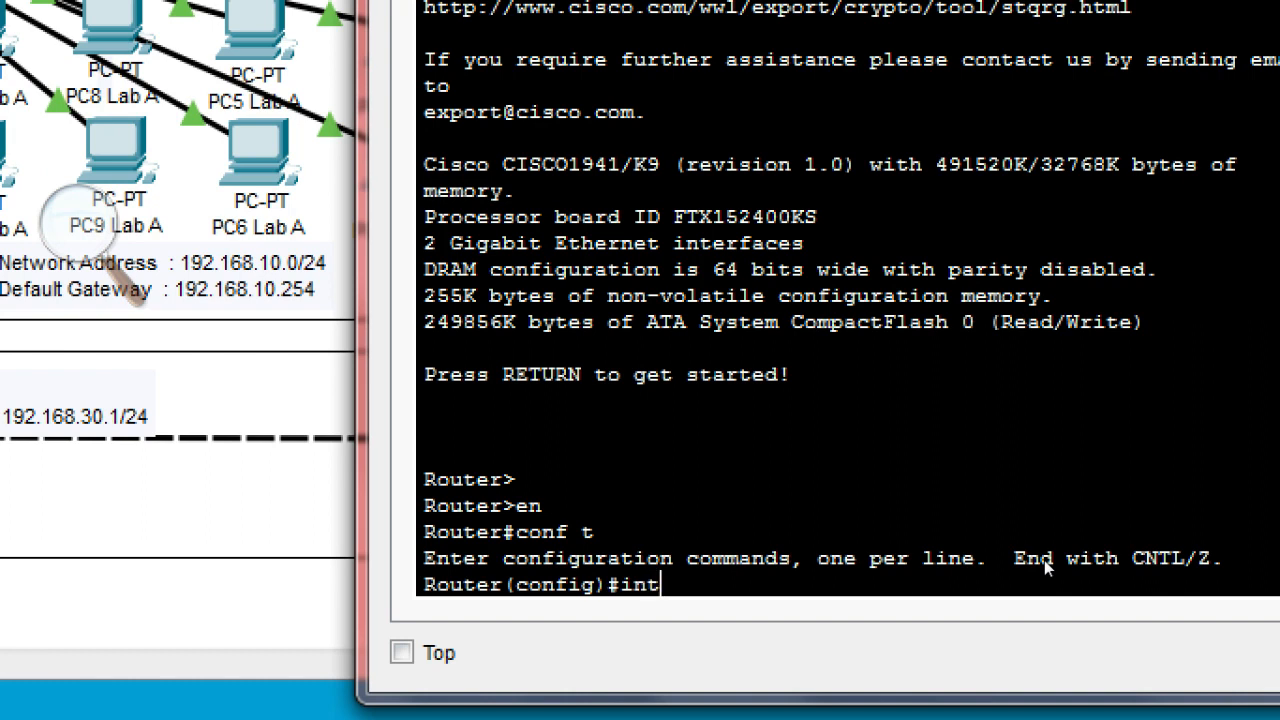
type(" gi0/0")
key("Return")
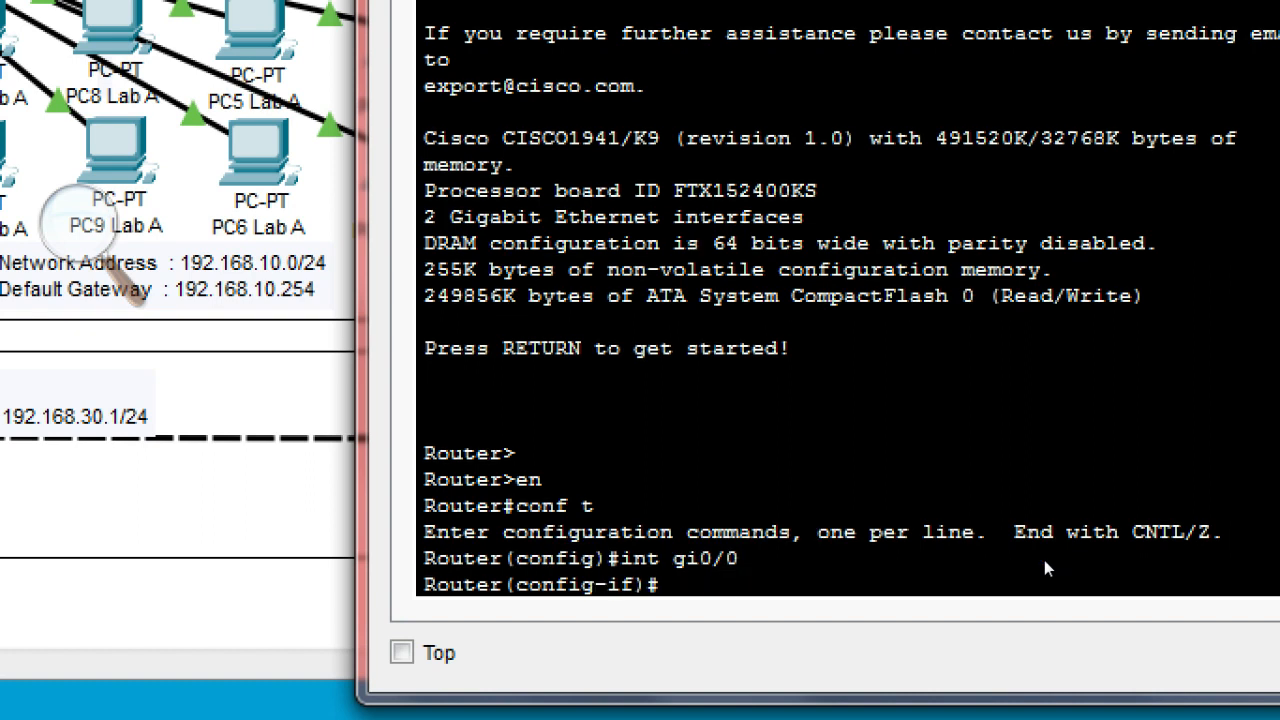
type("ip add 192.168")
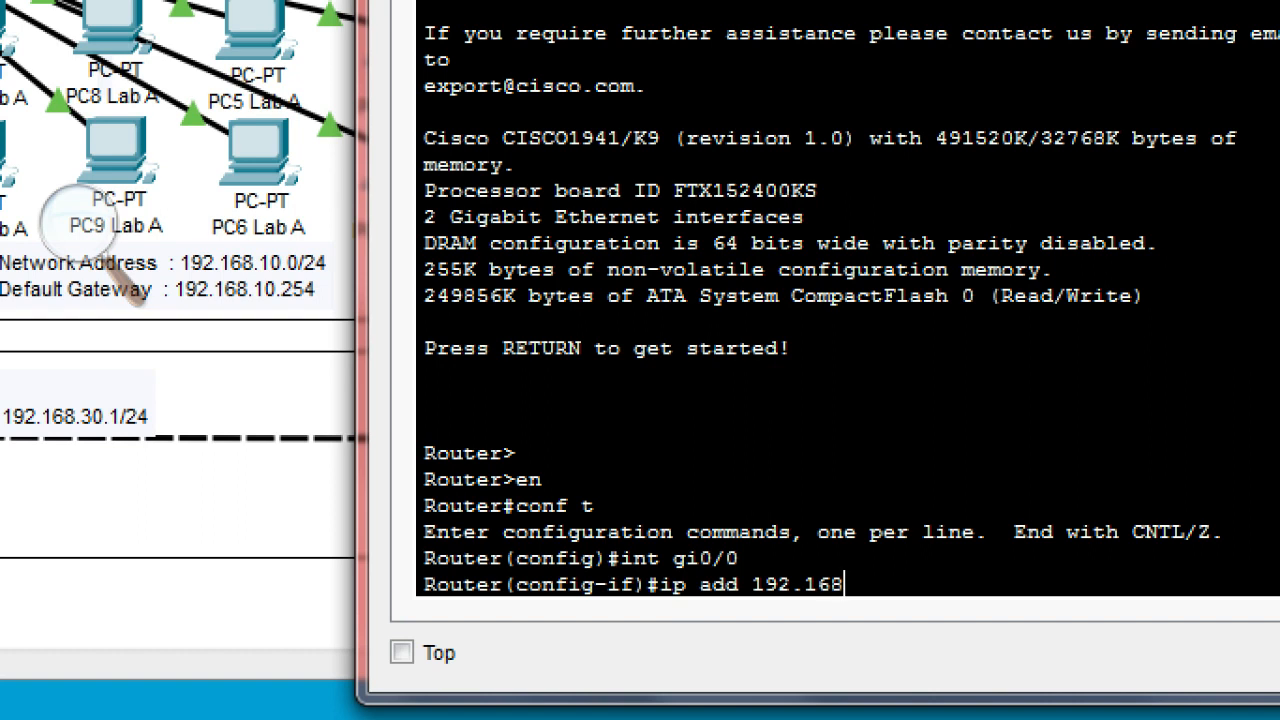
type(".10.254")
type("255")
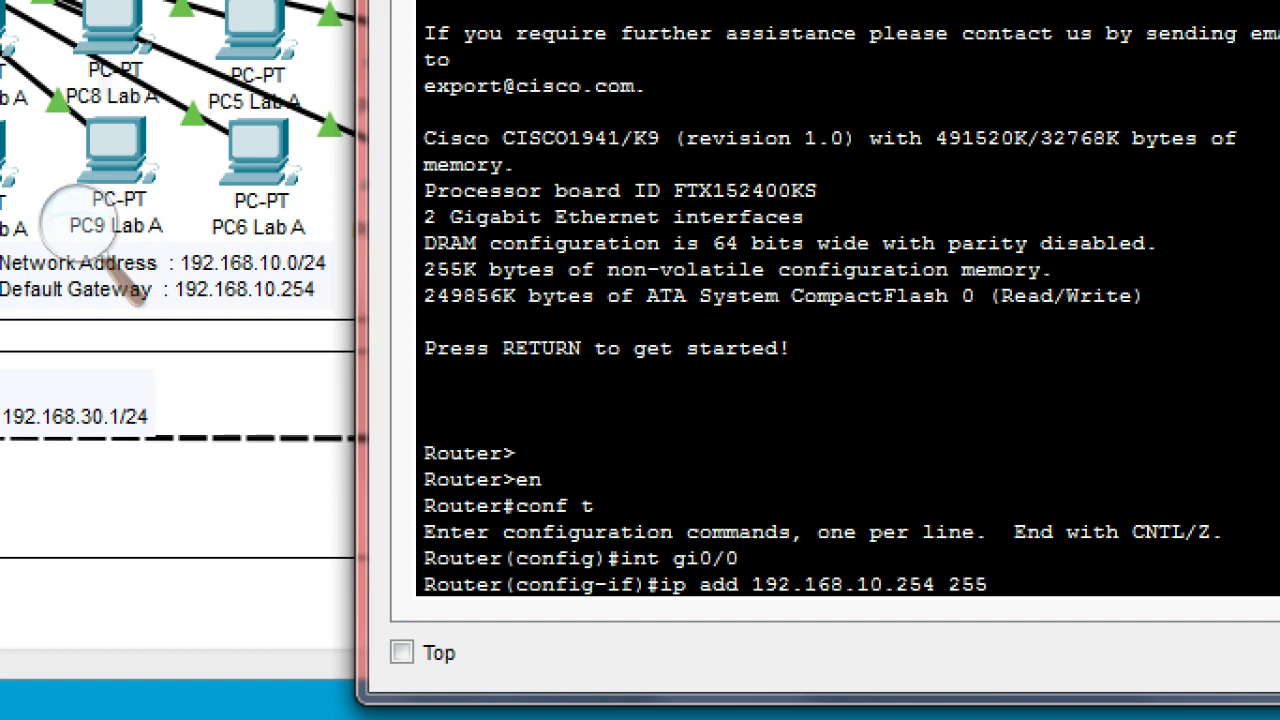
type(".255.255.0")
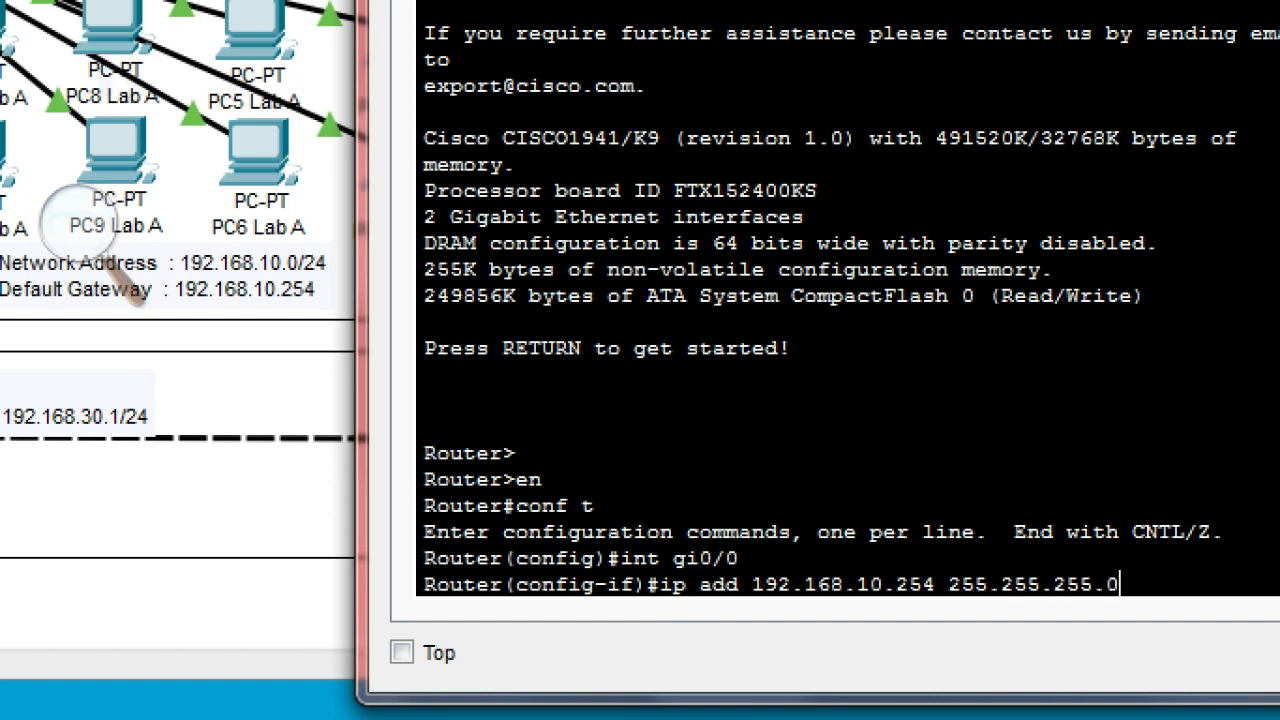
key("Return")
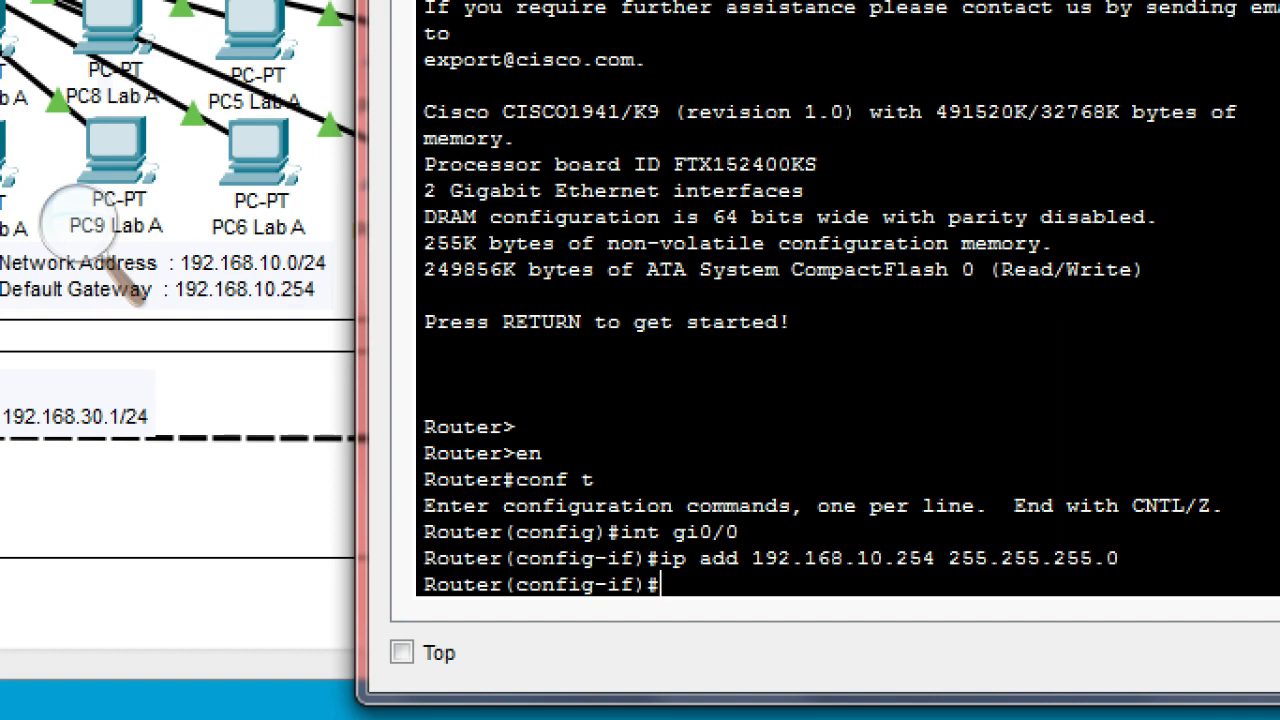
type("no shut")
key("Return")
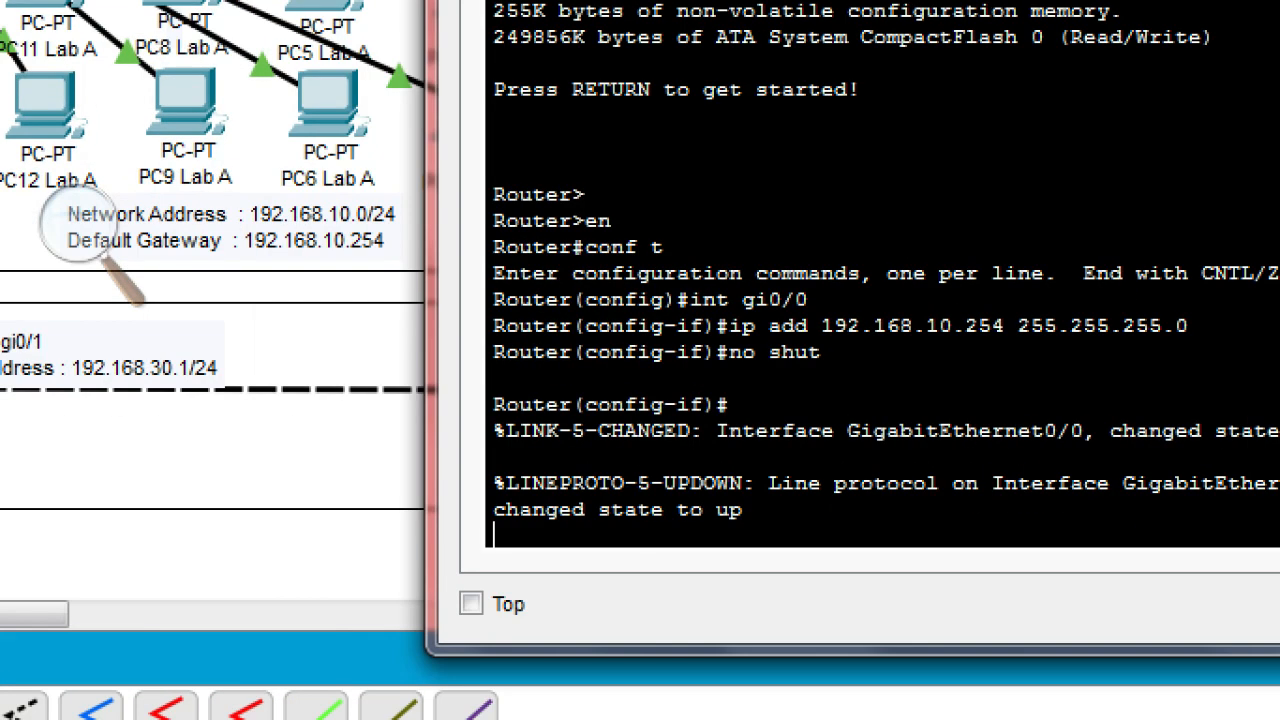
Step: Select interface gi0/1 on Router A and assign it IP address 192.168.30.1 with mask 255.255.255.0
key("Return")
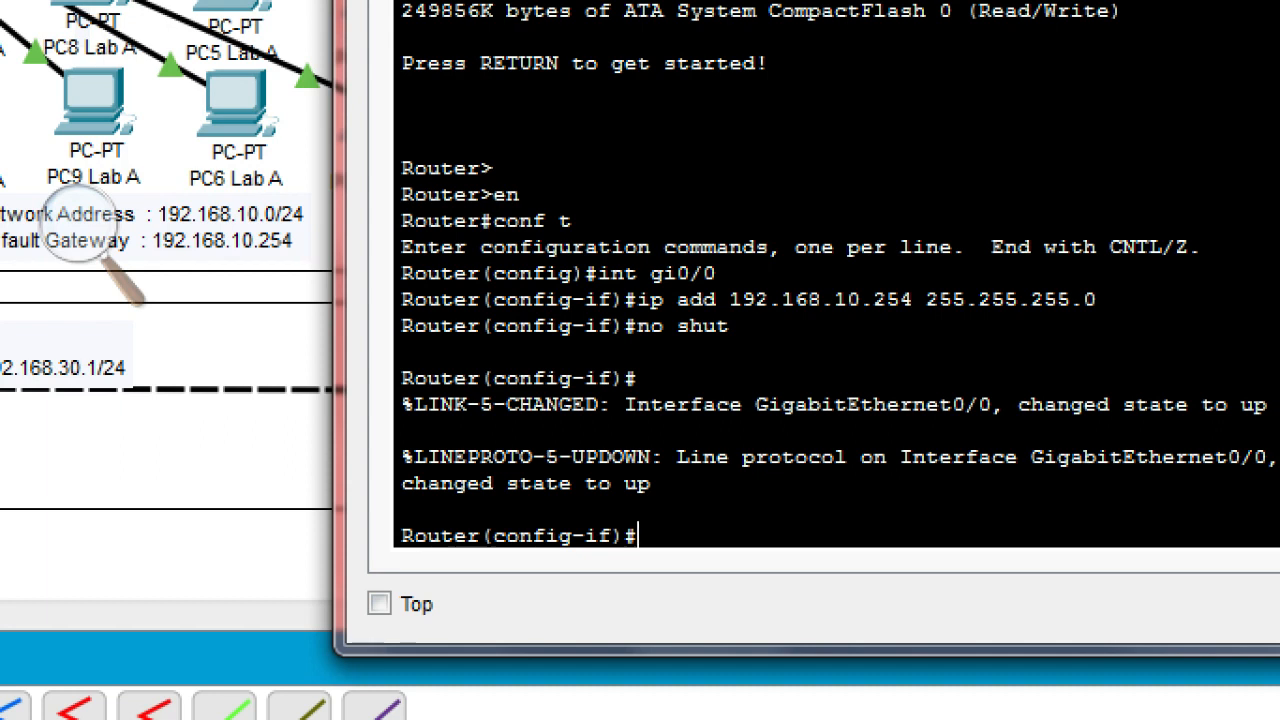
type("int gi0/")
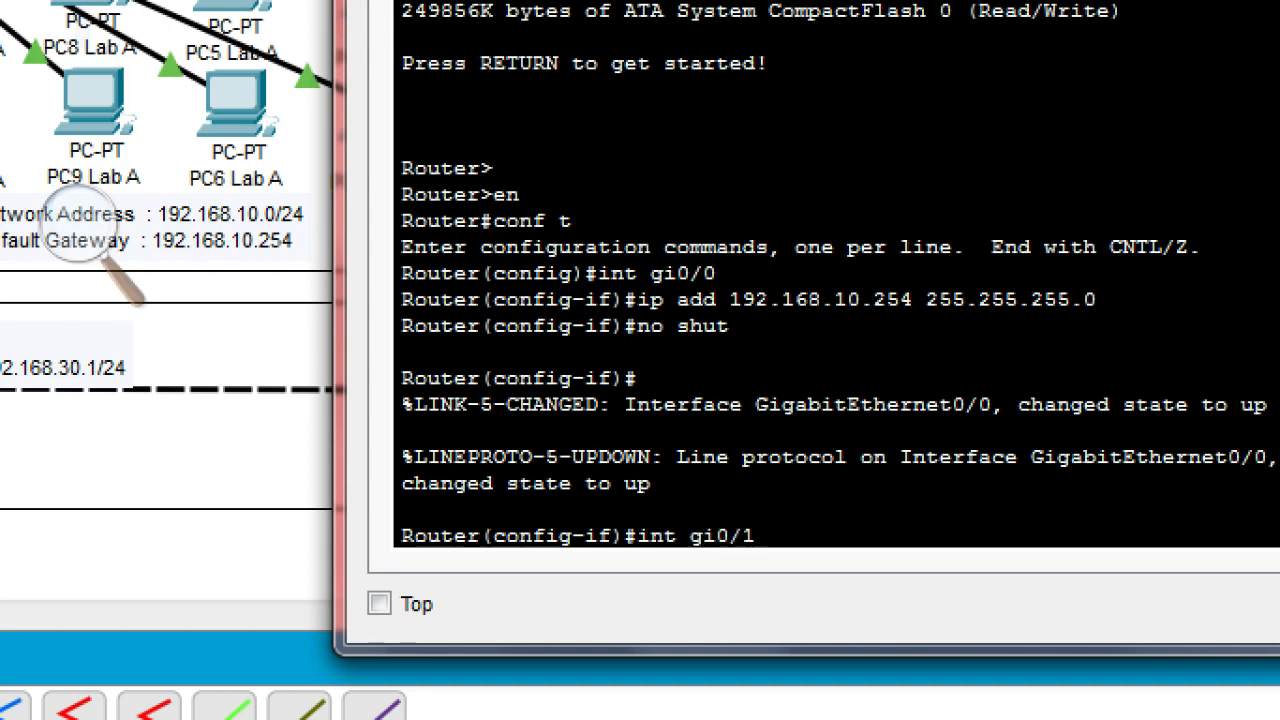
type("1")
key("Return")
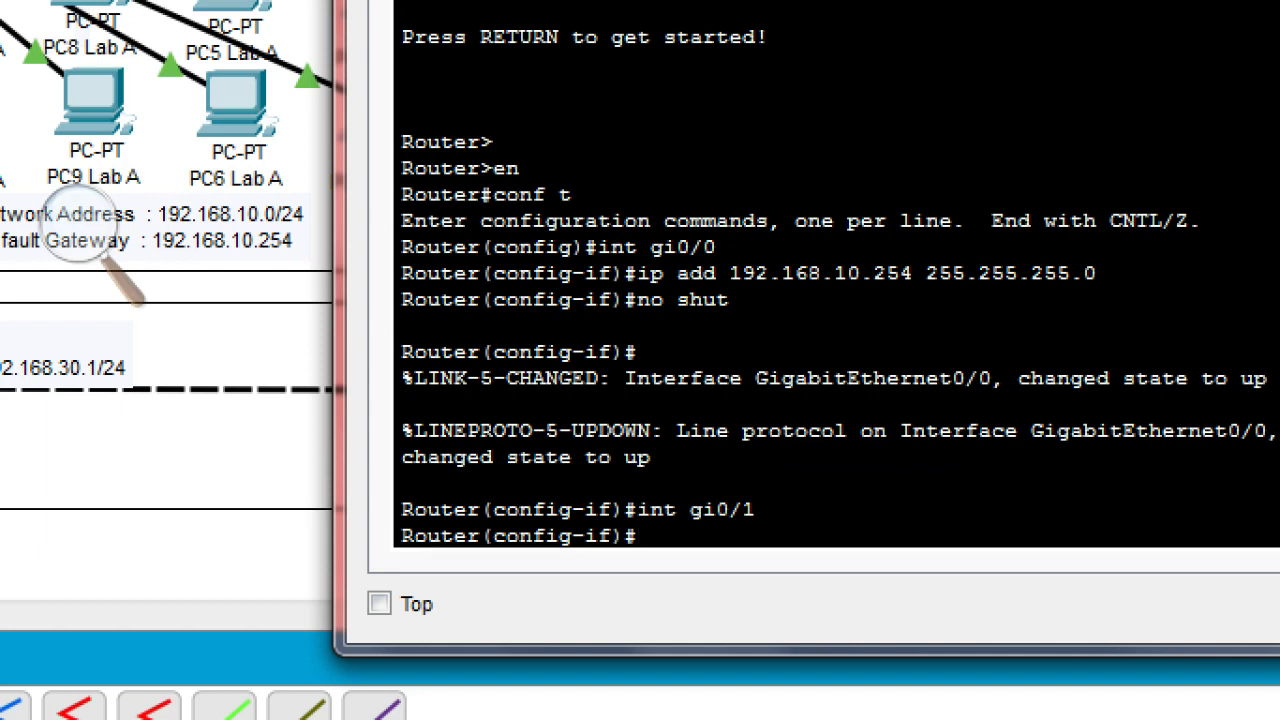
key("Up")
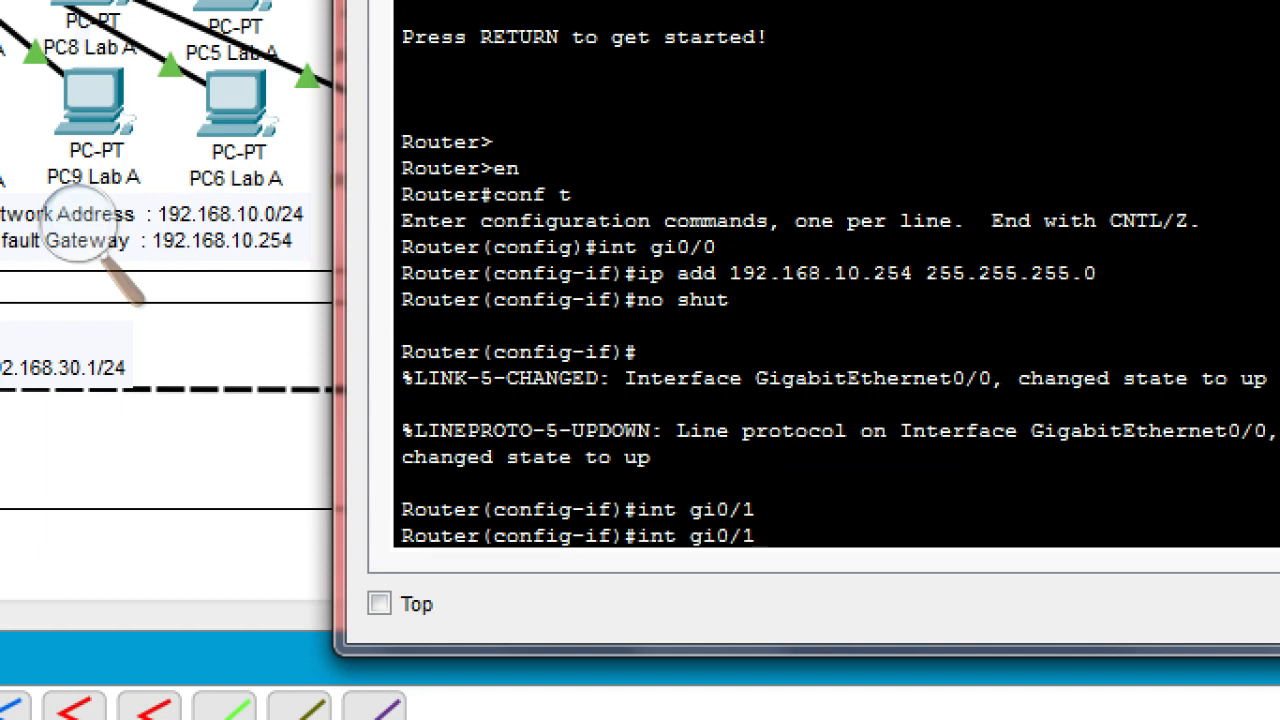
key("Up")
key("Up")
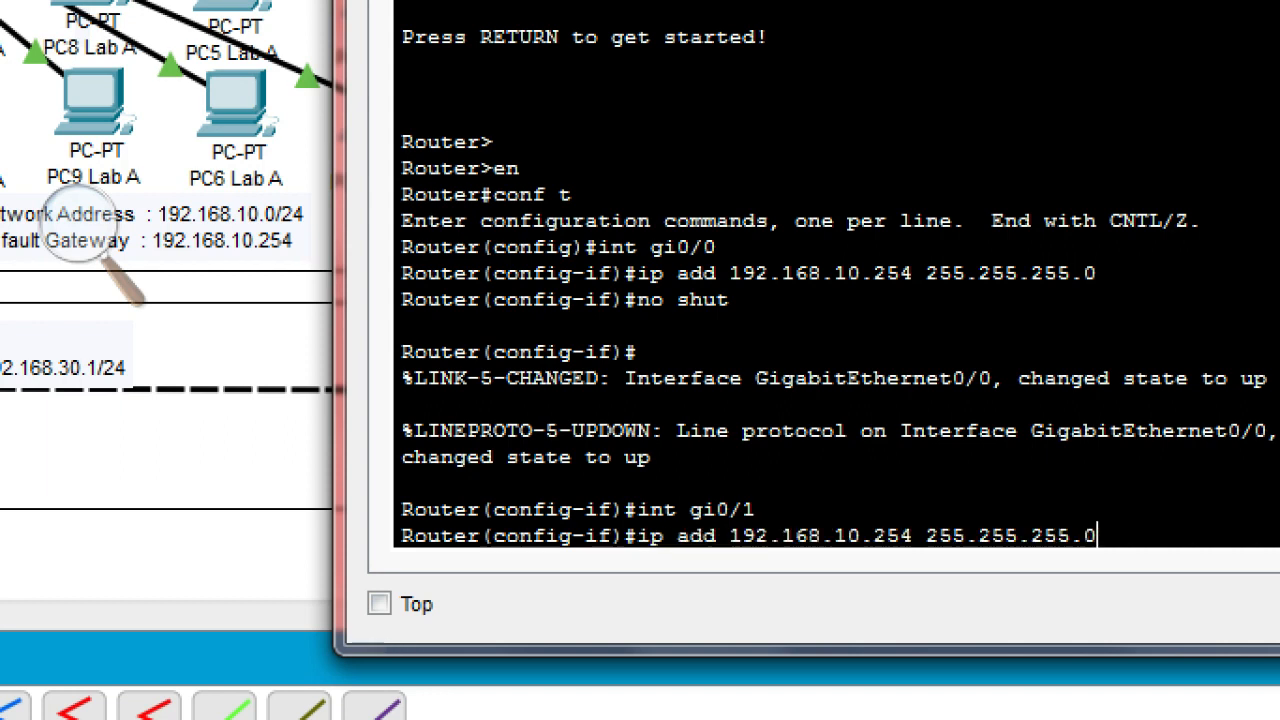
key("Left")
key("Left")
key("Left")
key("Left")
key("Left")
key("Left")
key("Left")
key("Left")
key("Left")
key("Left")
key("Left")
key("Left")
key("Left")
key("BackSpace")
key("BackSpace")
key("BackSpace")
key("BackSpace")
key("BackSpace")
key("BackSpace")
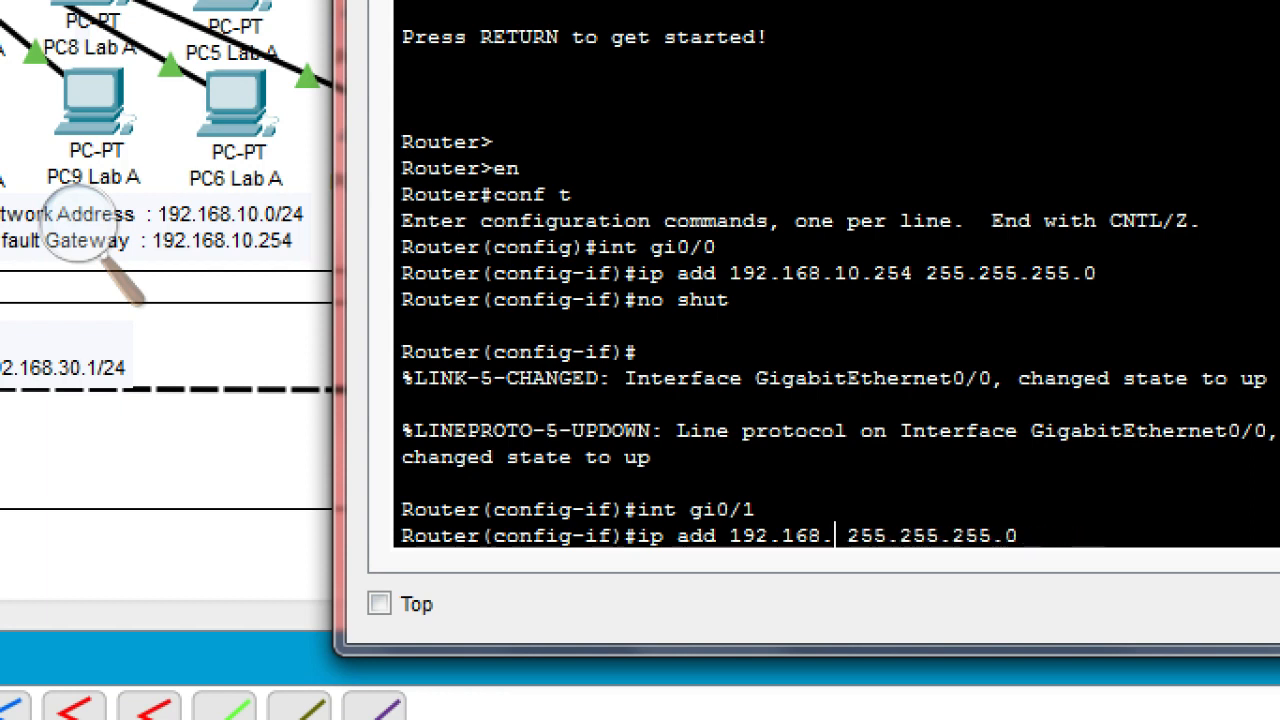
type("30.")
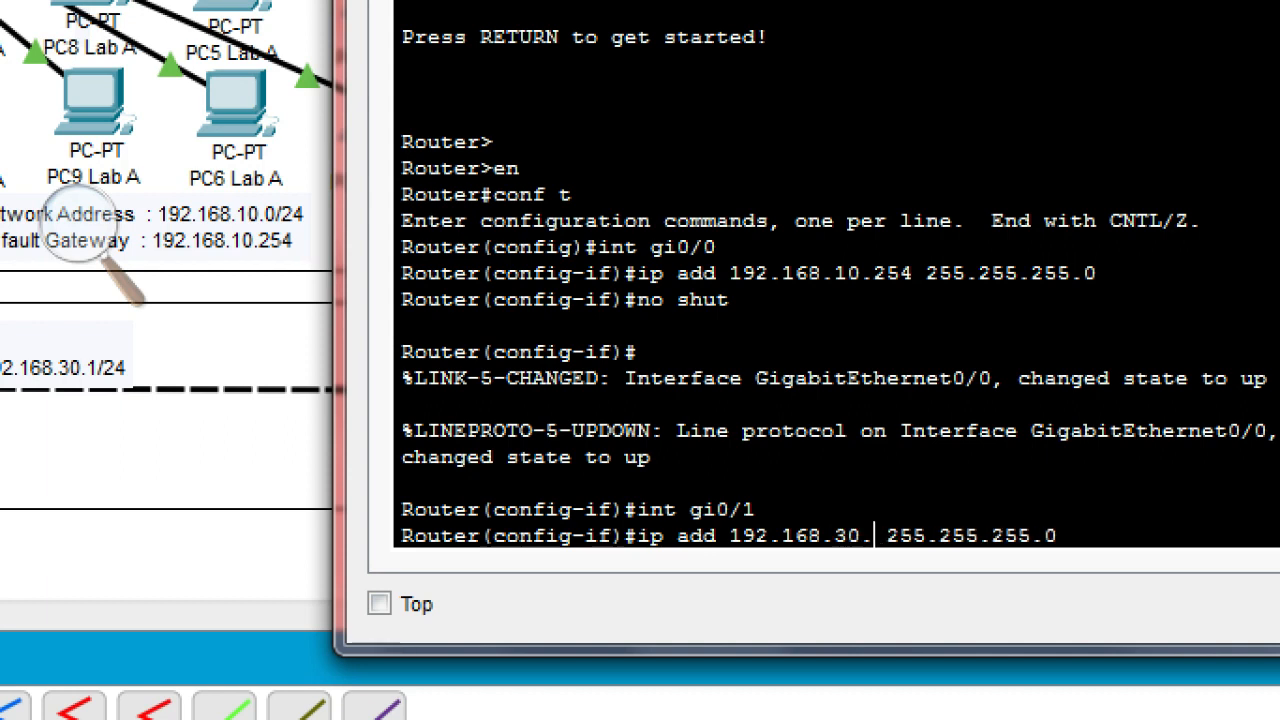
type("1")
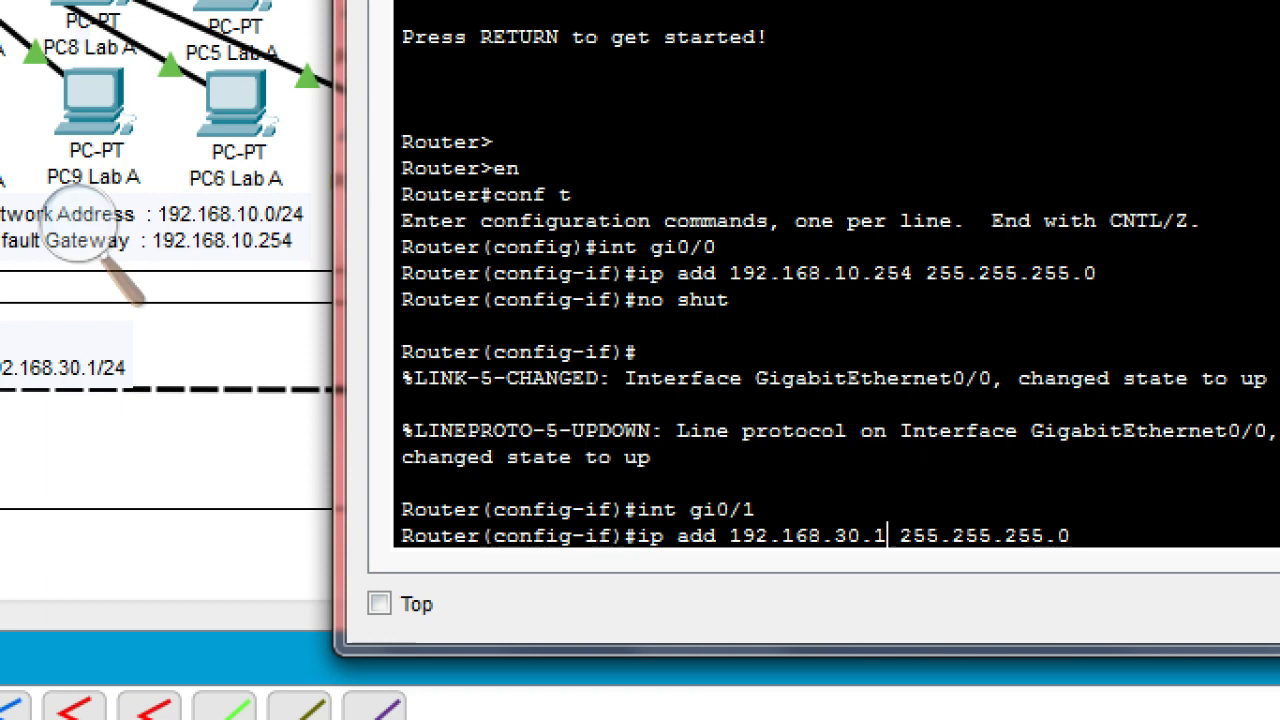
key("Return")
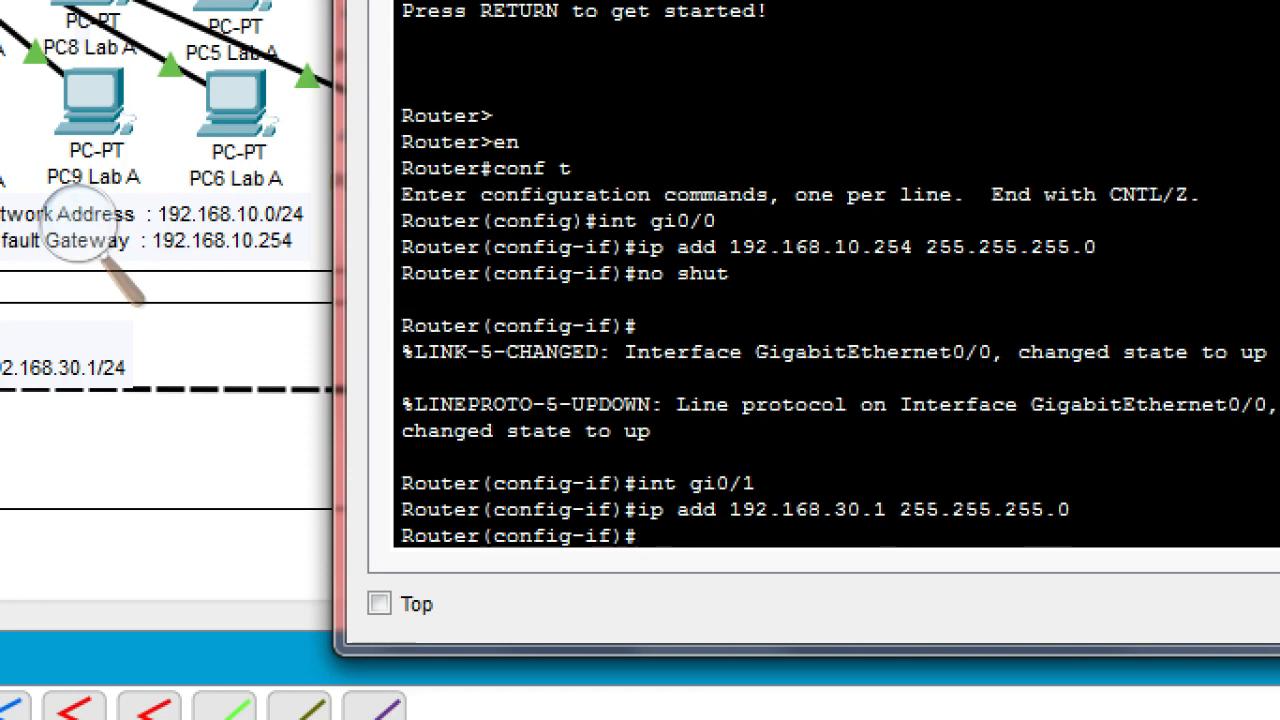
Step: Enable Router A's gi0/1 interface with no shut and return to global configuration with ex
key("Up")
key("Up")
key("Up")
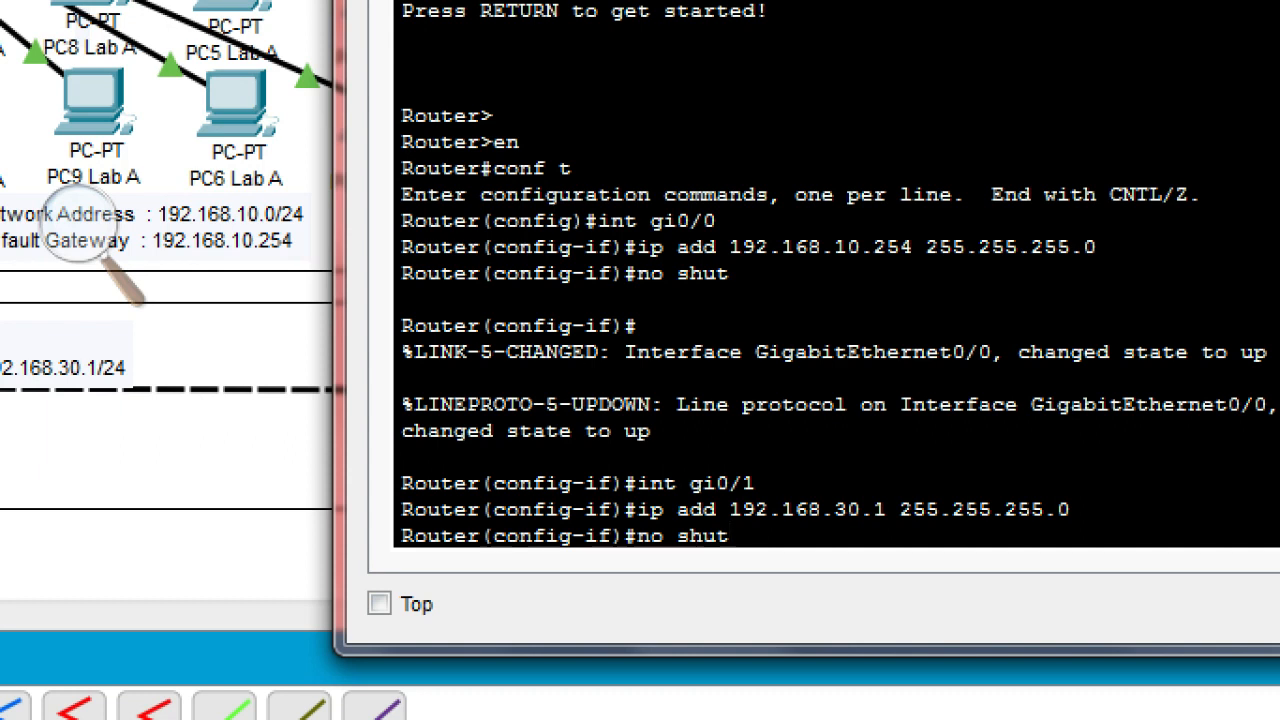
key("Return")
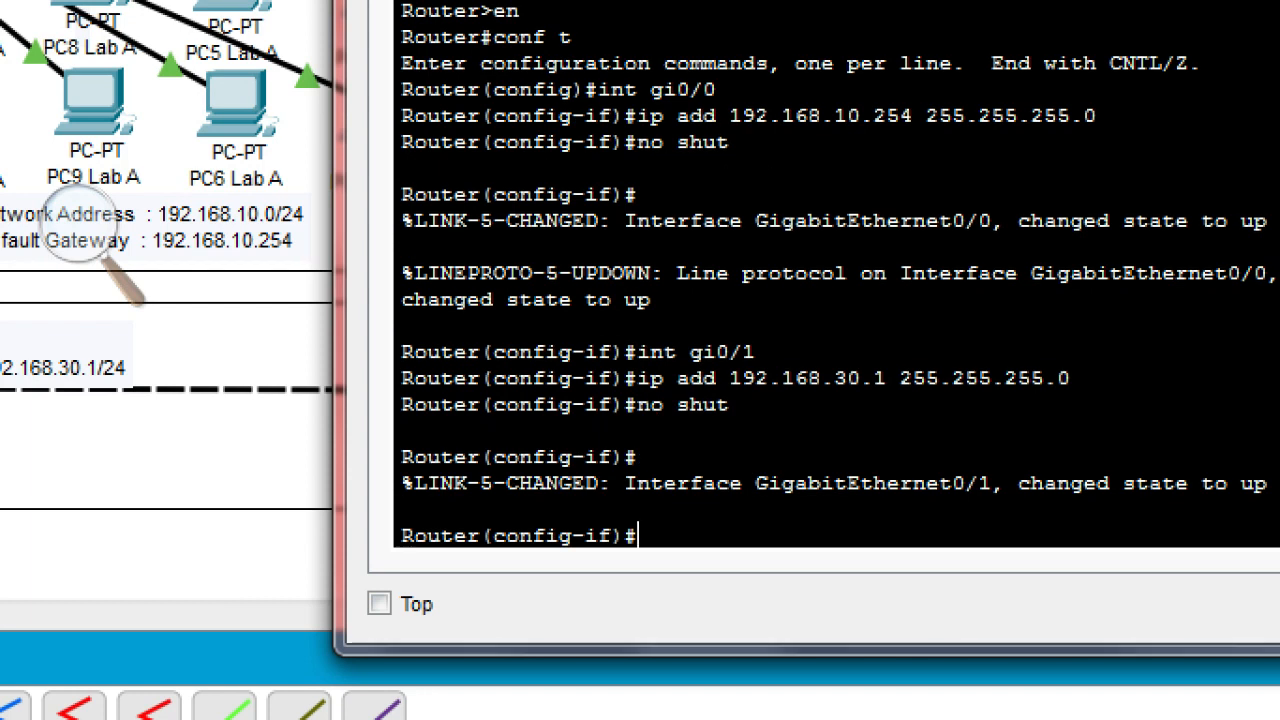
type("ex")
key("Return")
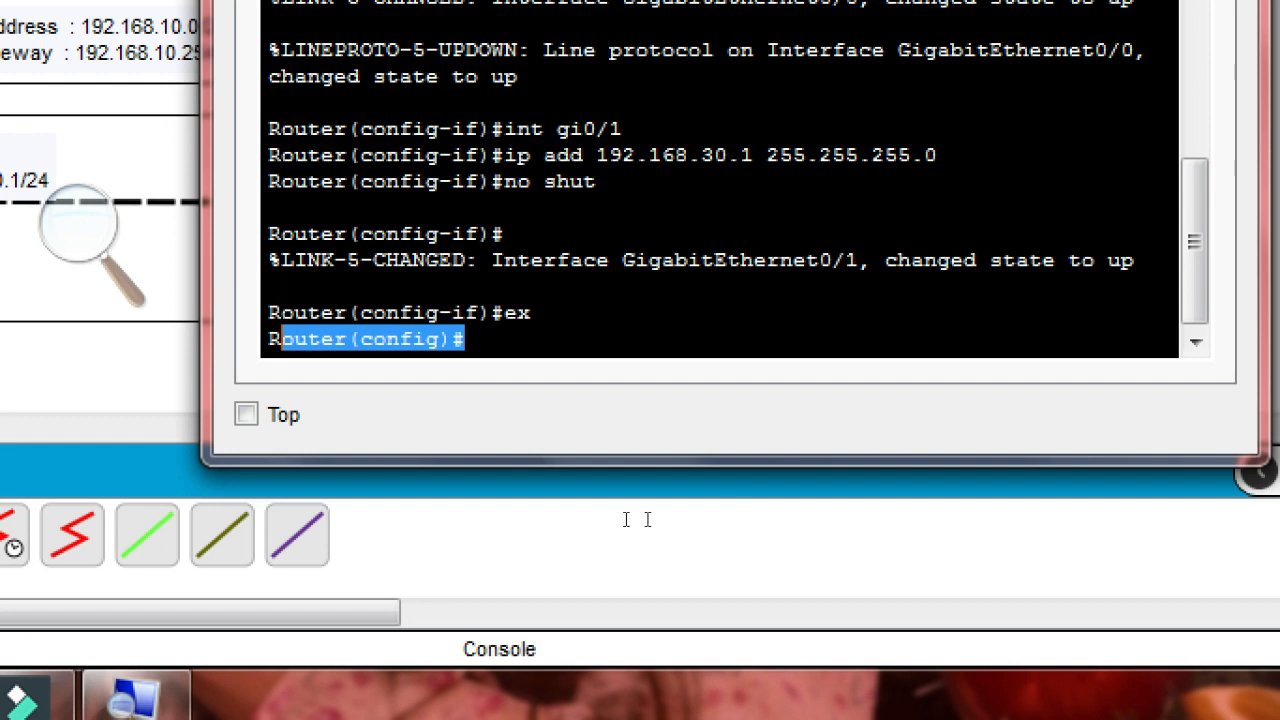
Step: Start RIP configuration on Router A with router rip and add network 192.168.10.0
left_click(735, 519)
type("router")
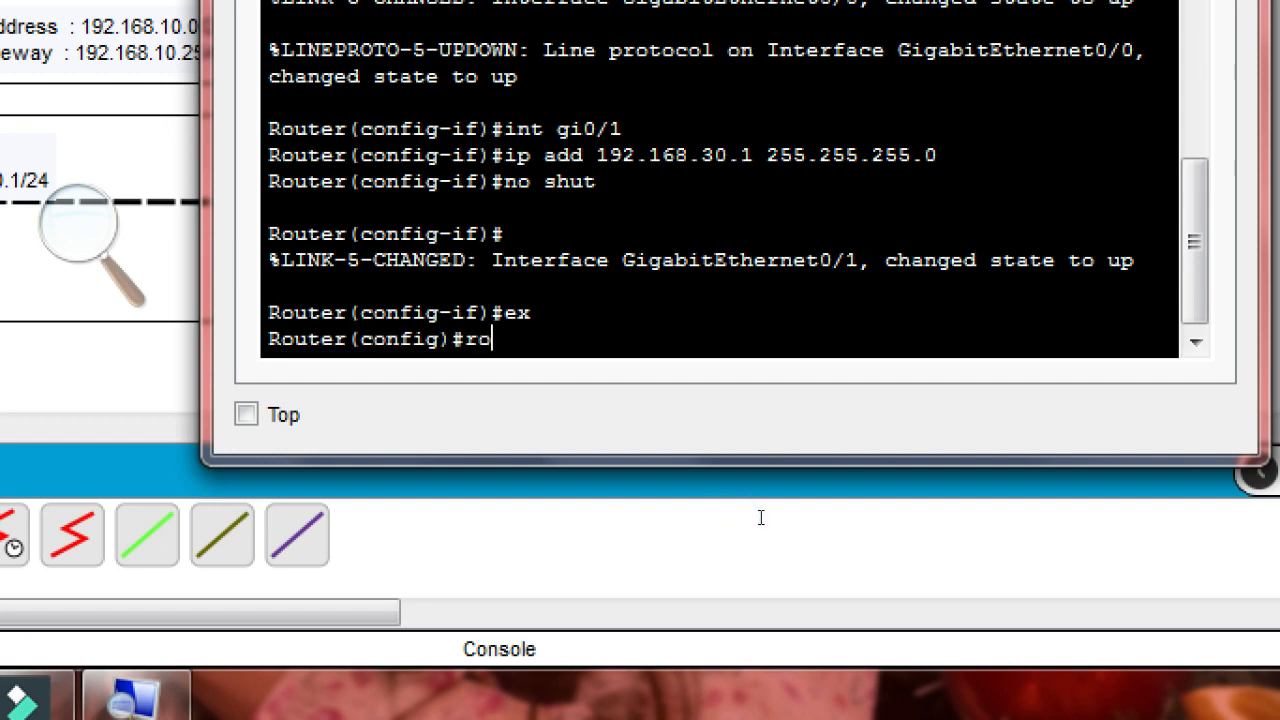
type(" rip")
key("Return")
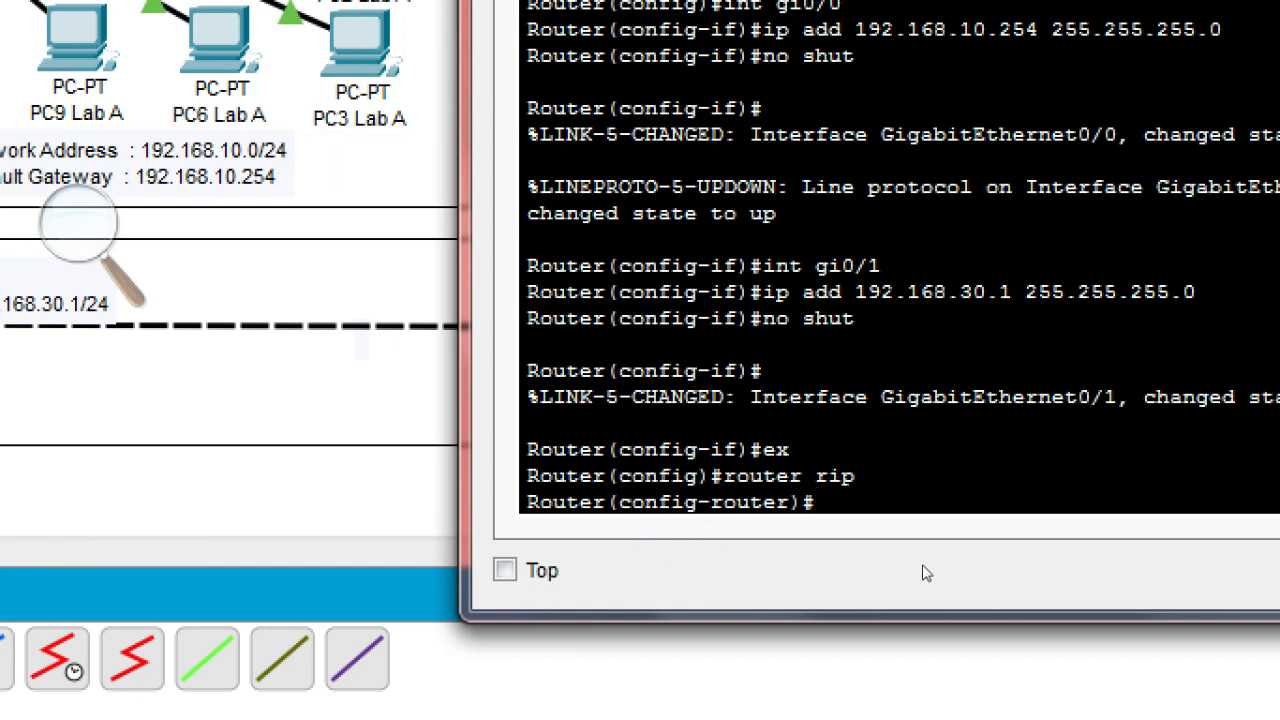
type("network 192.169")
key("BackSpace")
type("8")
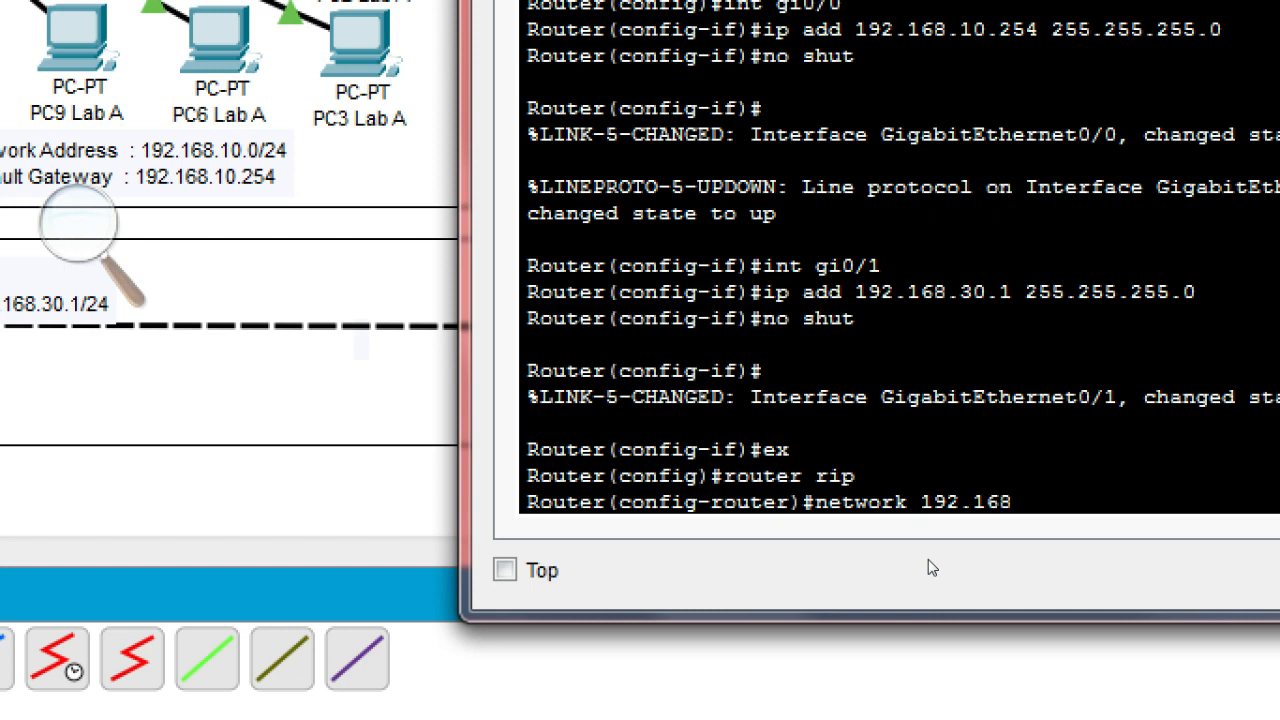
type(".10.0")
key("Return")
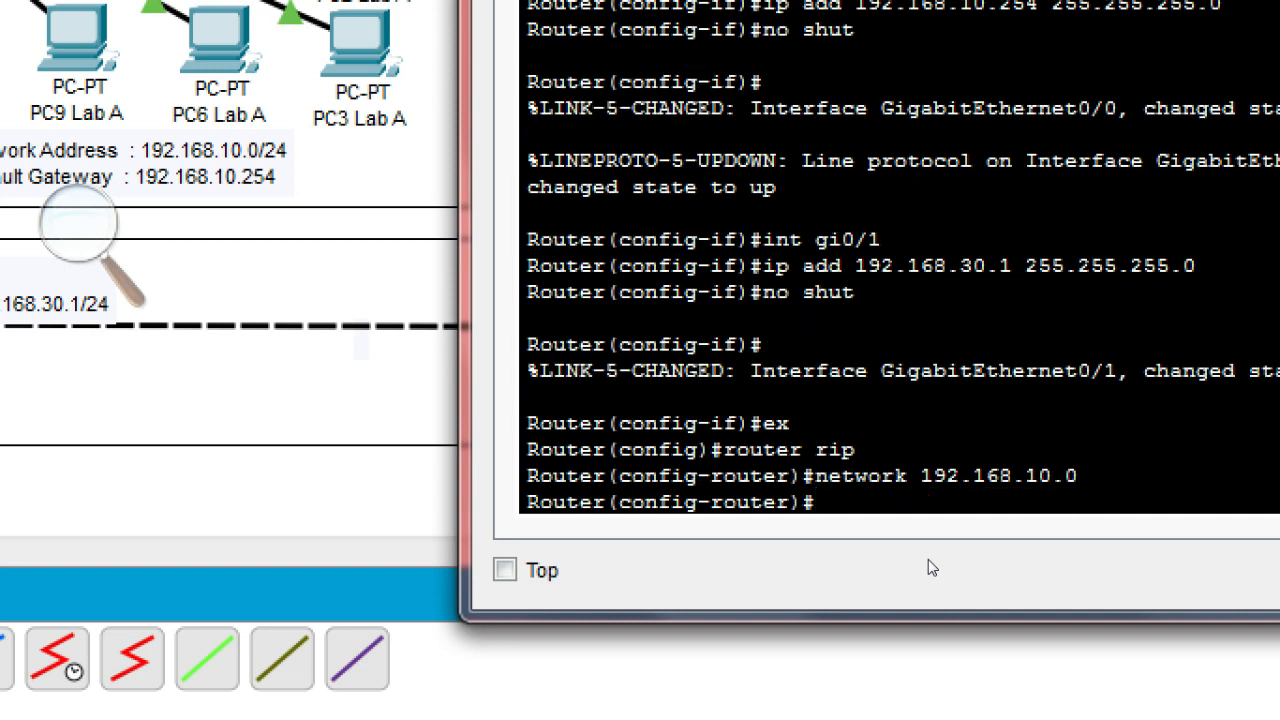
Step: Add network 192.168.30.0 to Router A's RIP configuration and exit router configuration mode
key("Up")
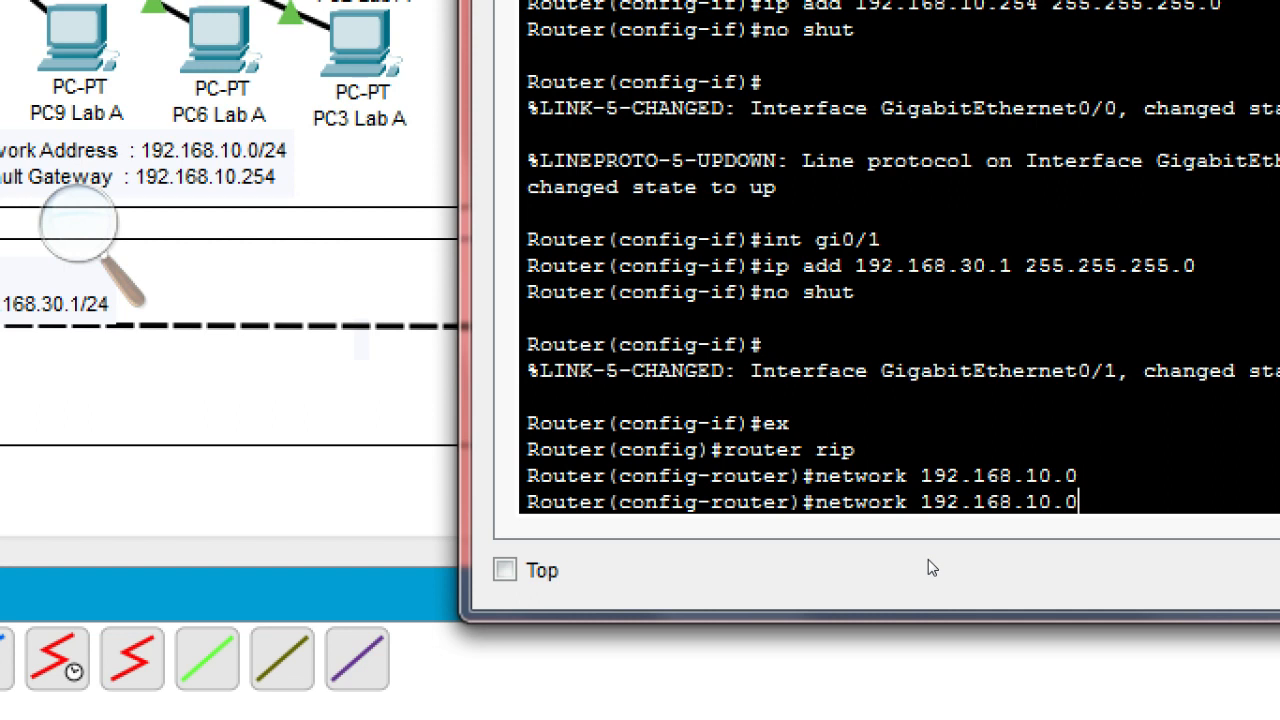
key("Left")
key("Left")
key("BackSpace")
key("BackSpace")
type("30")
key("Return")
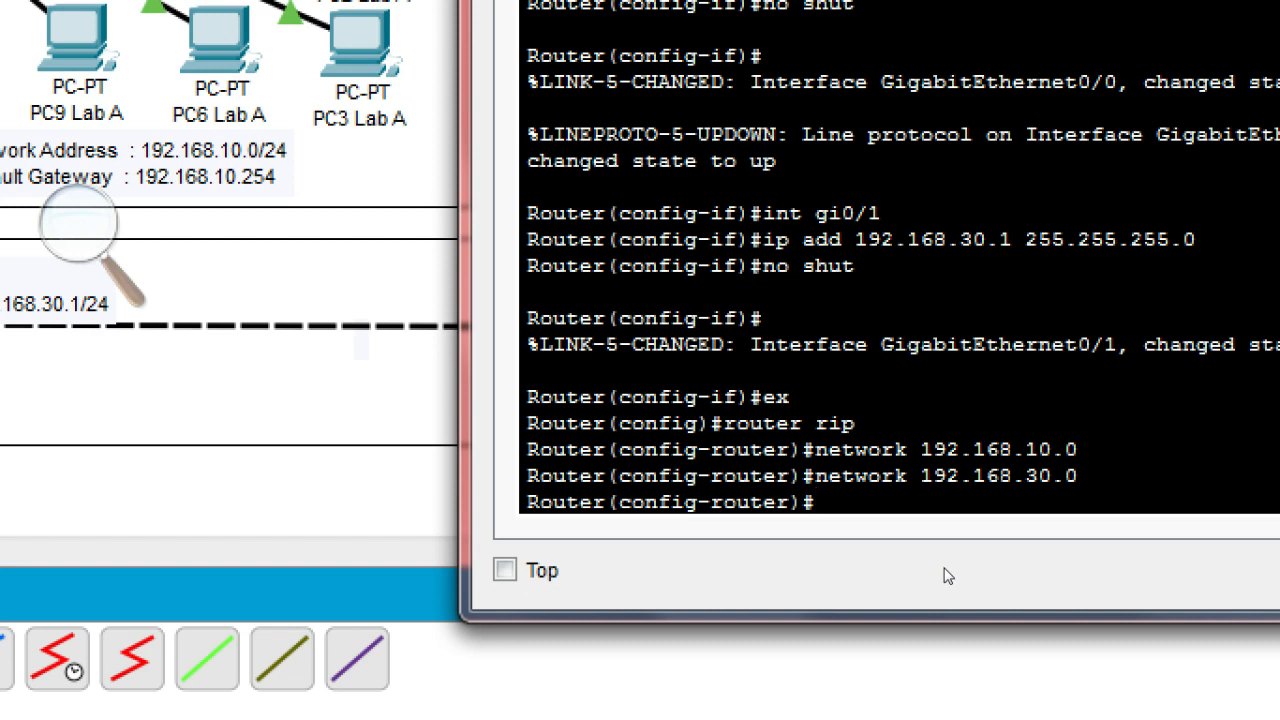
type("x")
key("Return")
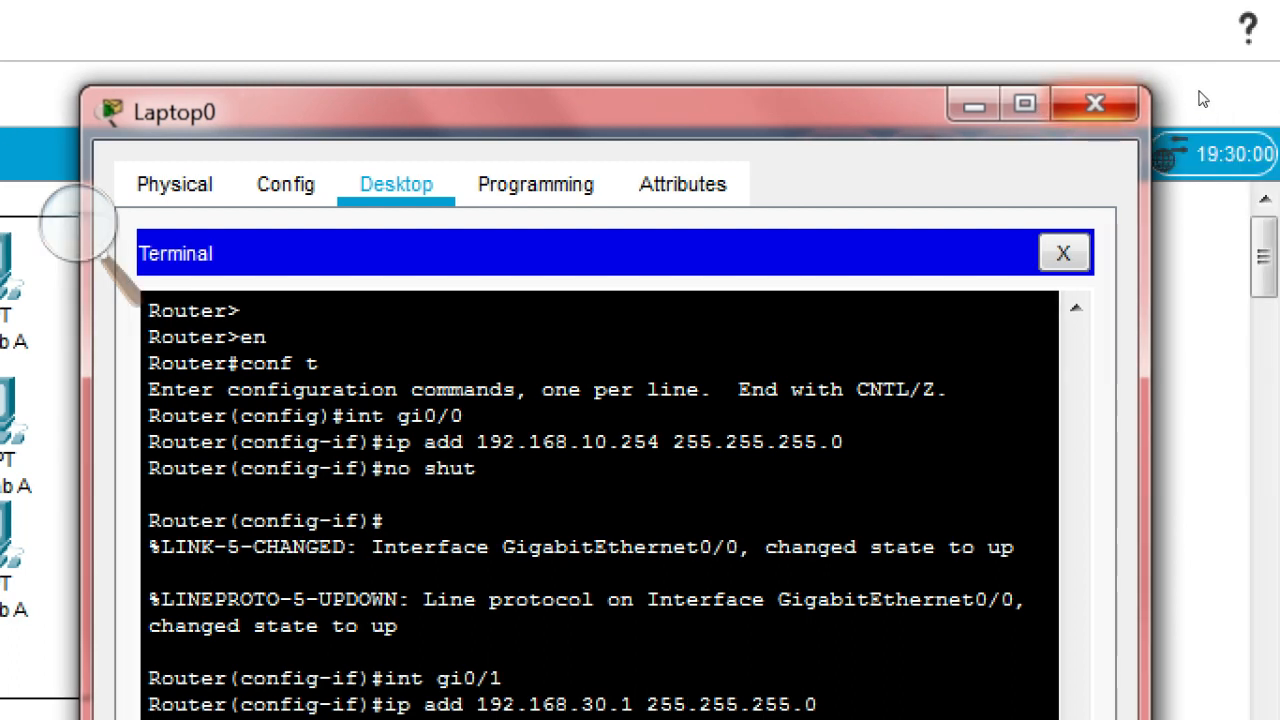
Step: Close the laptop's window and delete the console cable between Laptop0 and Router A
left_click(1095, 103)
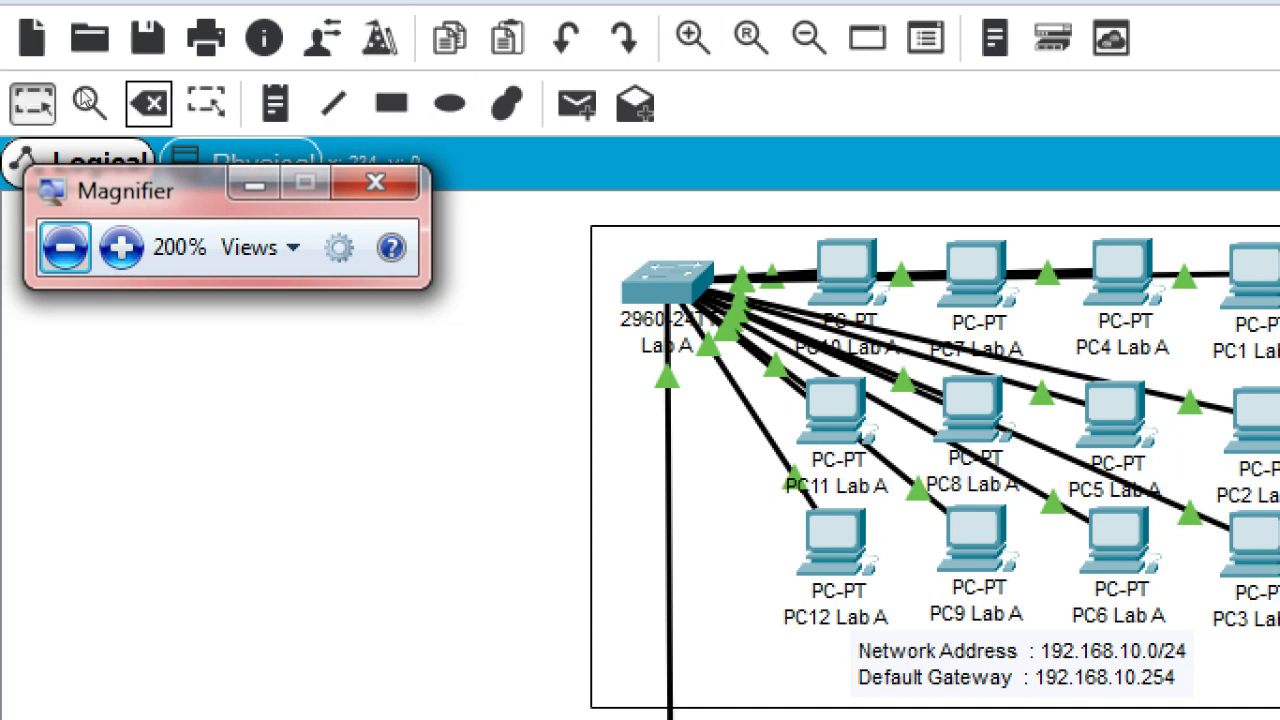
left_click(149, 103)
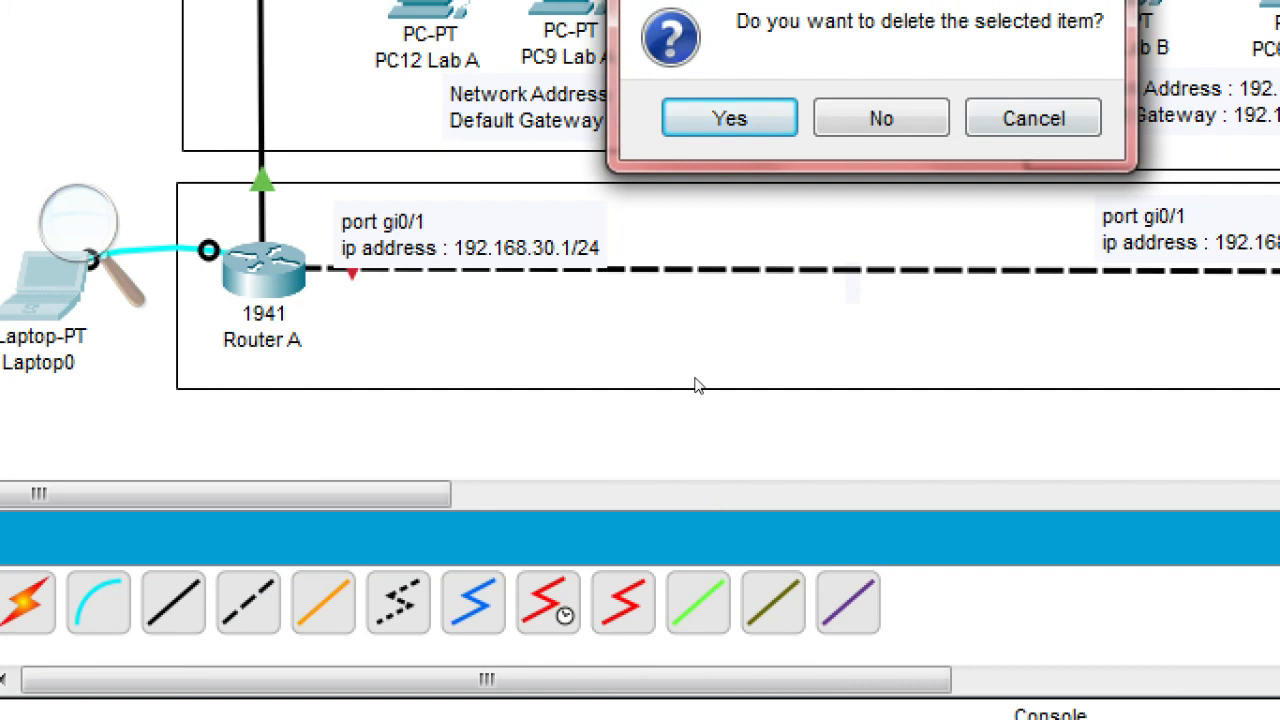
key("Tab")
key("Return")
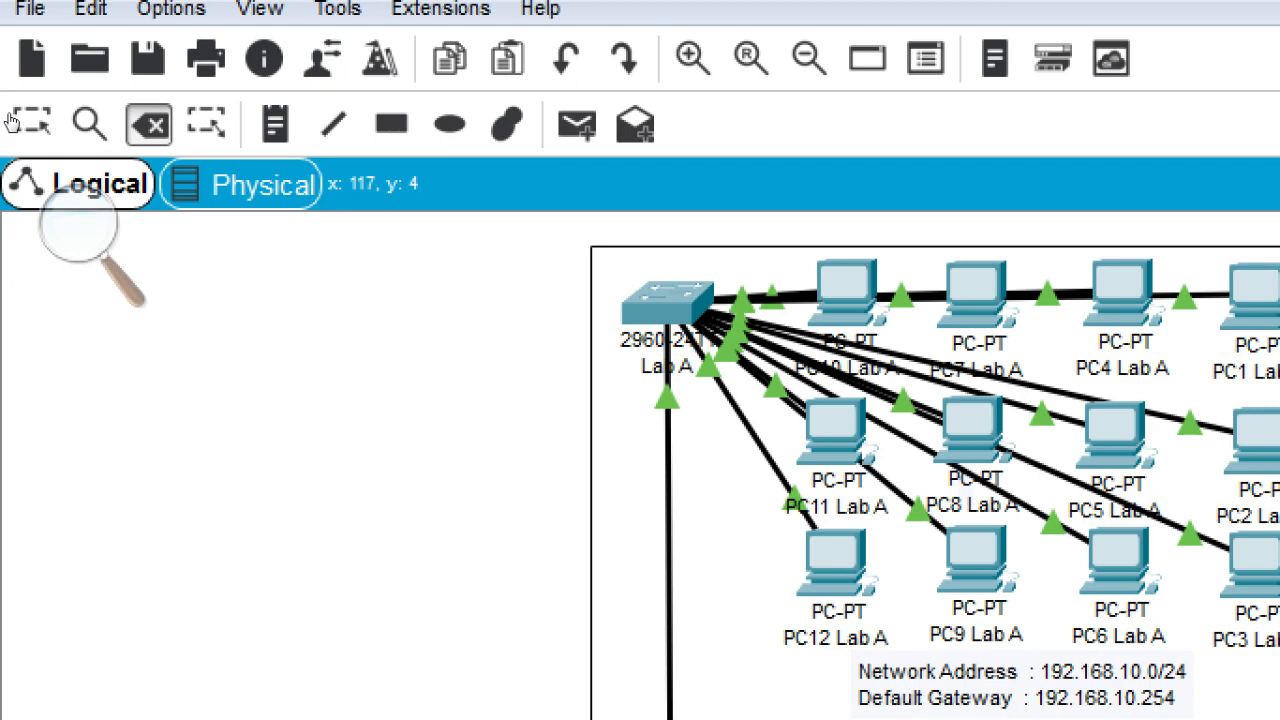
left_click(28, 121)
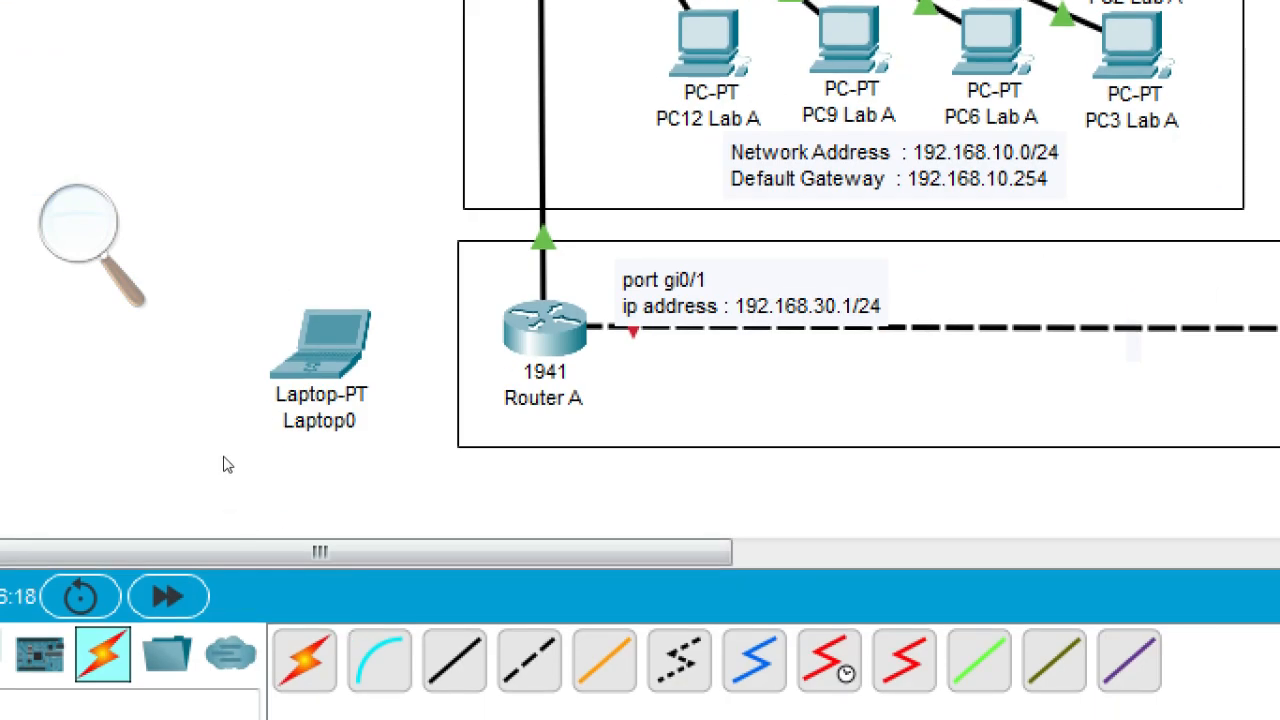
Step: Move Laptop0 beside Router B and connect its RS 232 port to Router B's Console port with a console cable
left_click_drag(224, 457, 1043, 458)
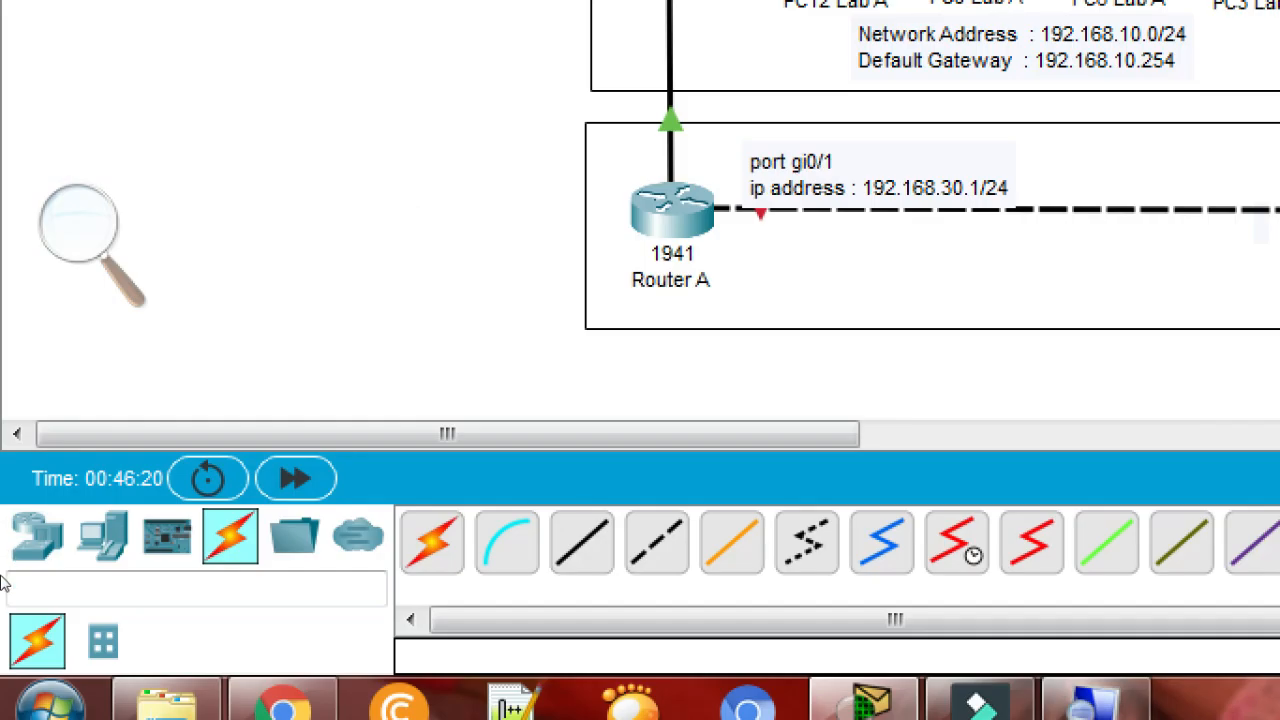
left_click(261, 622)
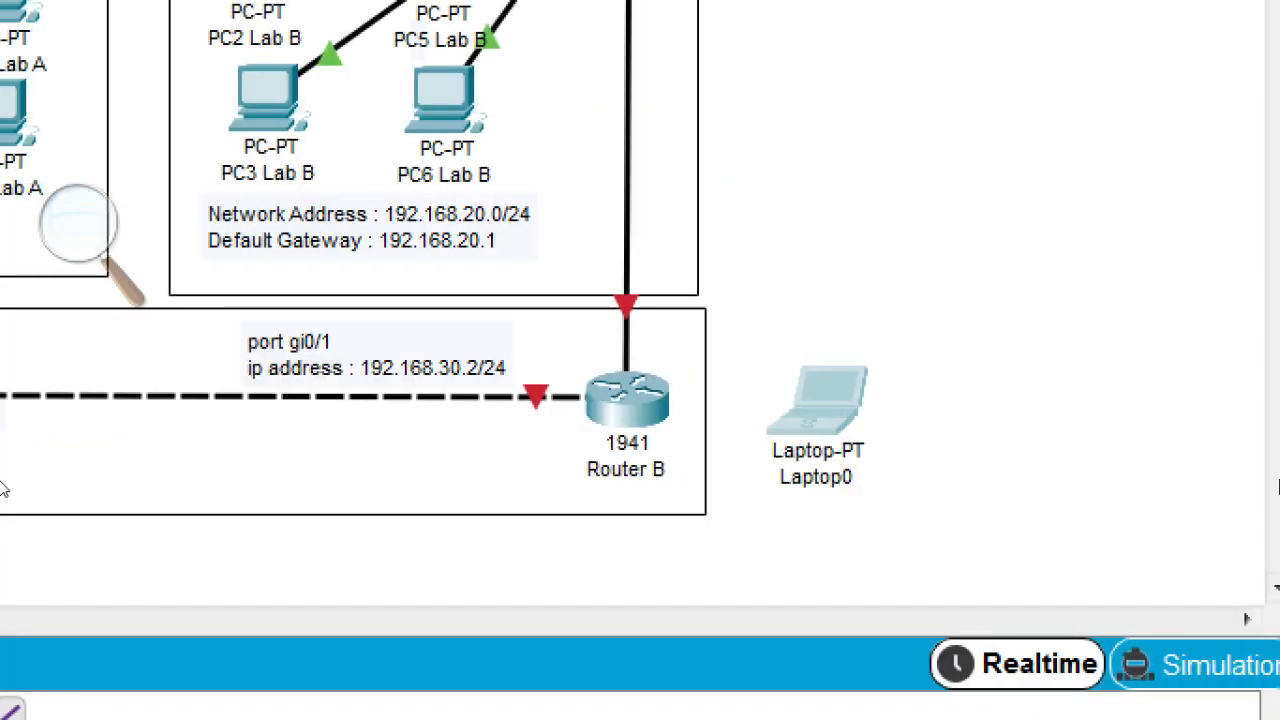
left_click(1040, 450)
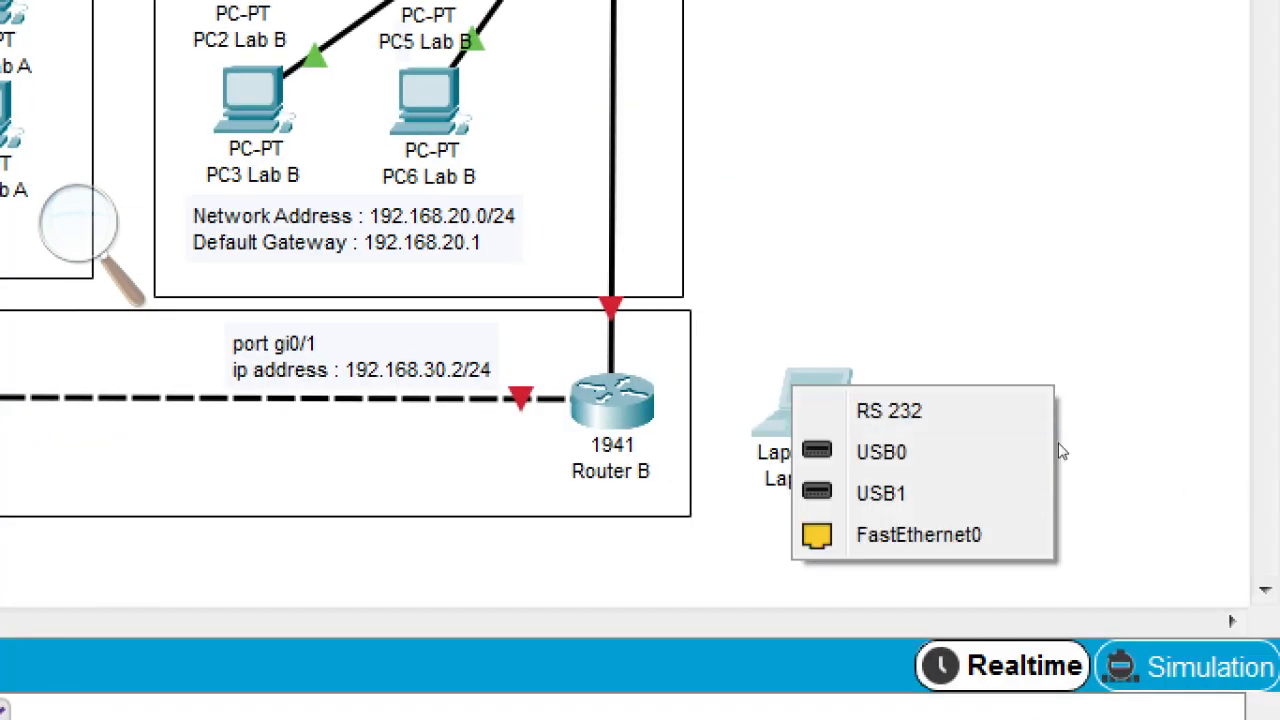
left_click(1068, 455)
left_click(937, 446)
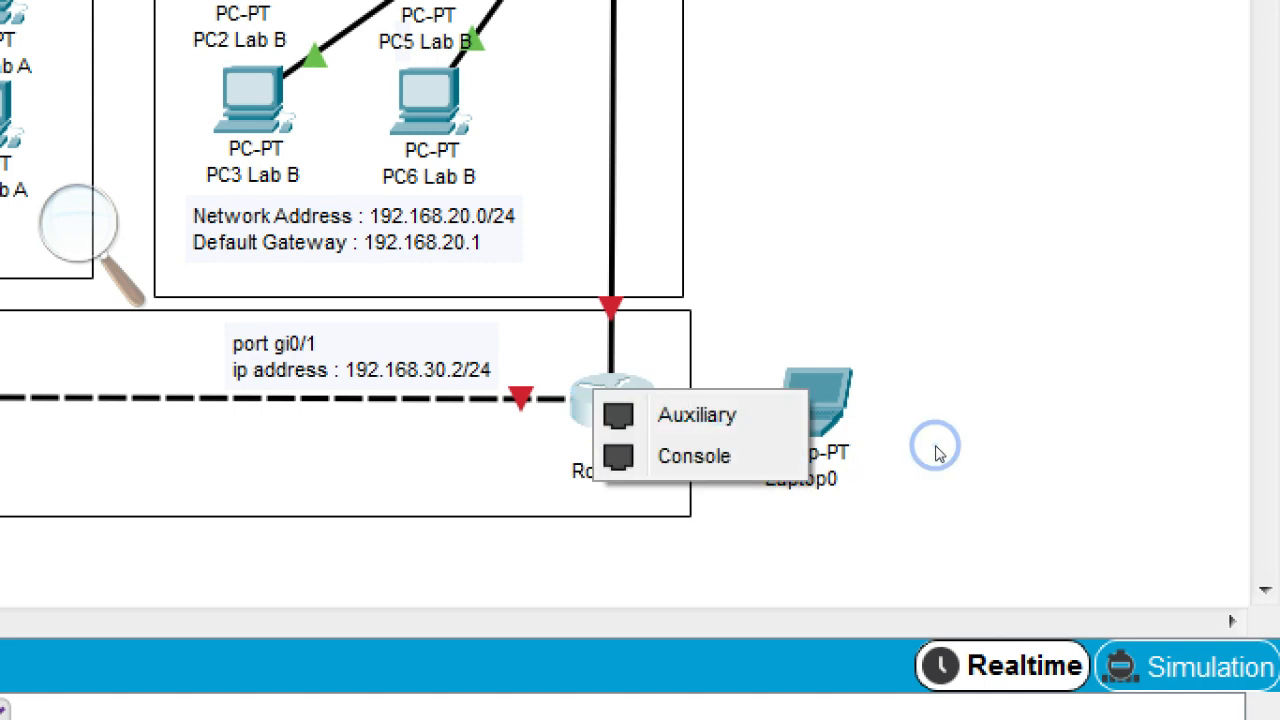
left_click(986, 483)
left_click_drag(1043, 454, 1134, 450)
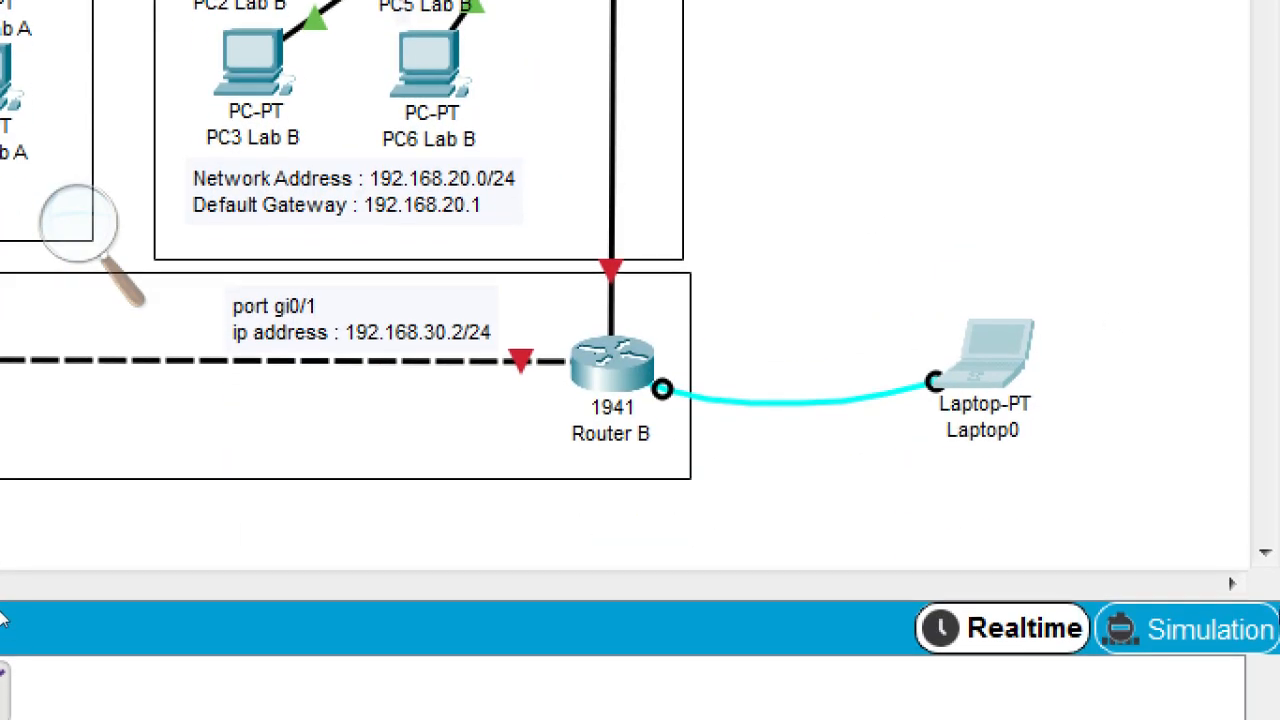
Step: Open Laptop0's Terminal with the default port configuration to reach Router B's console
left_click(1133, 436)
left_click(1133, 436)
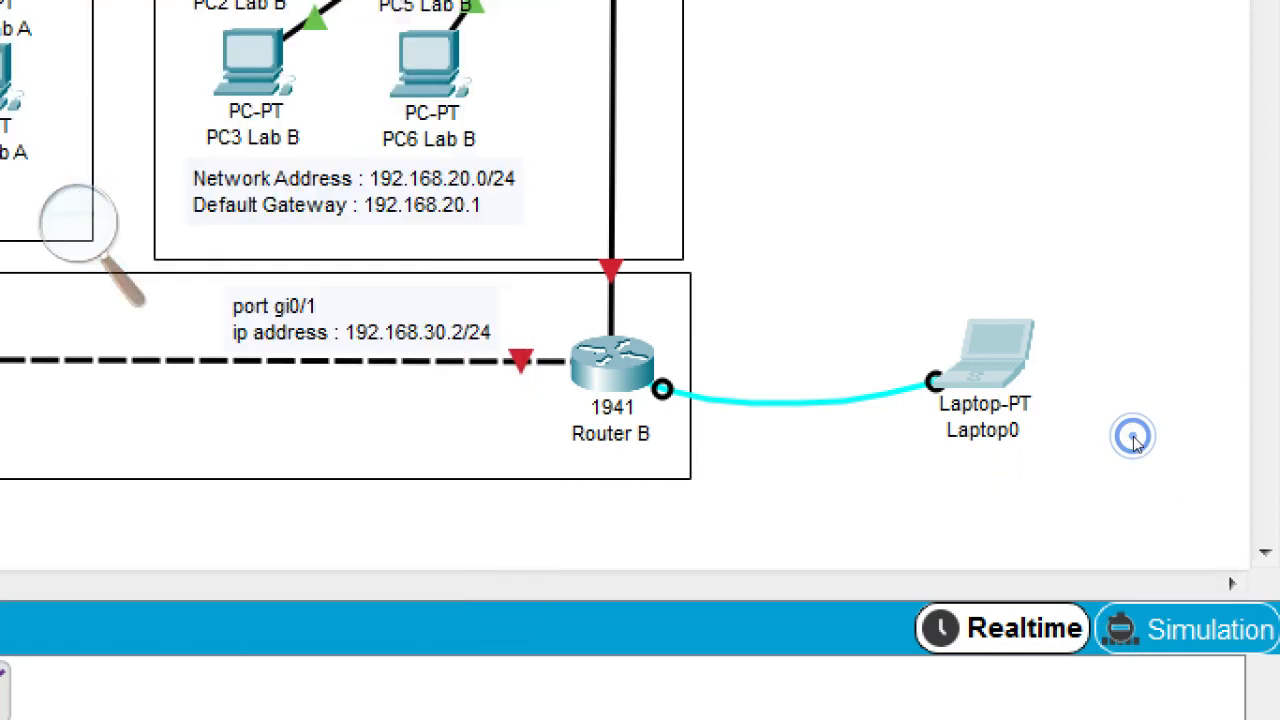
left_click(1135, 437)
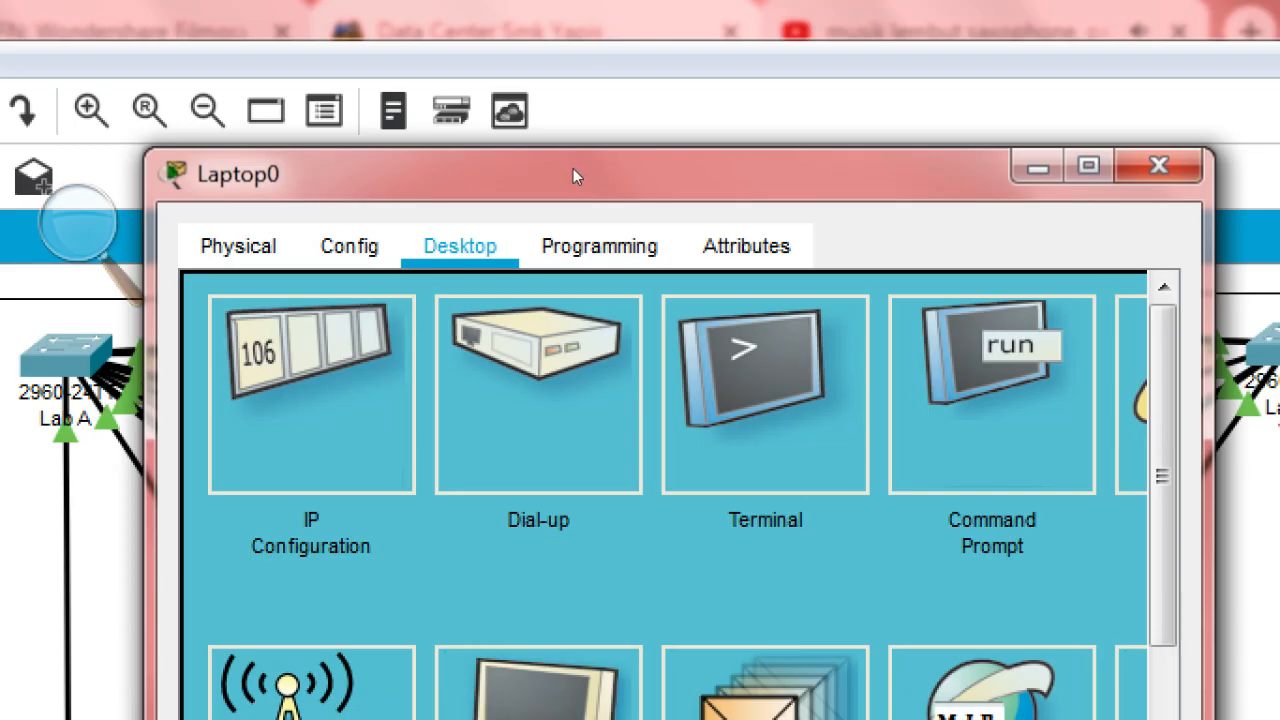
left_click(706, 225)
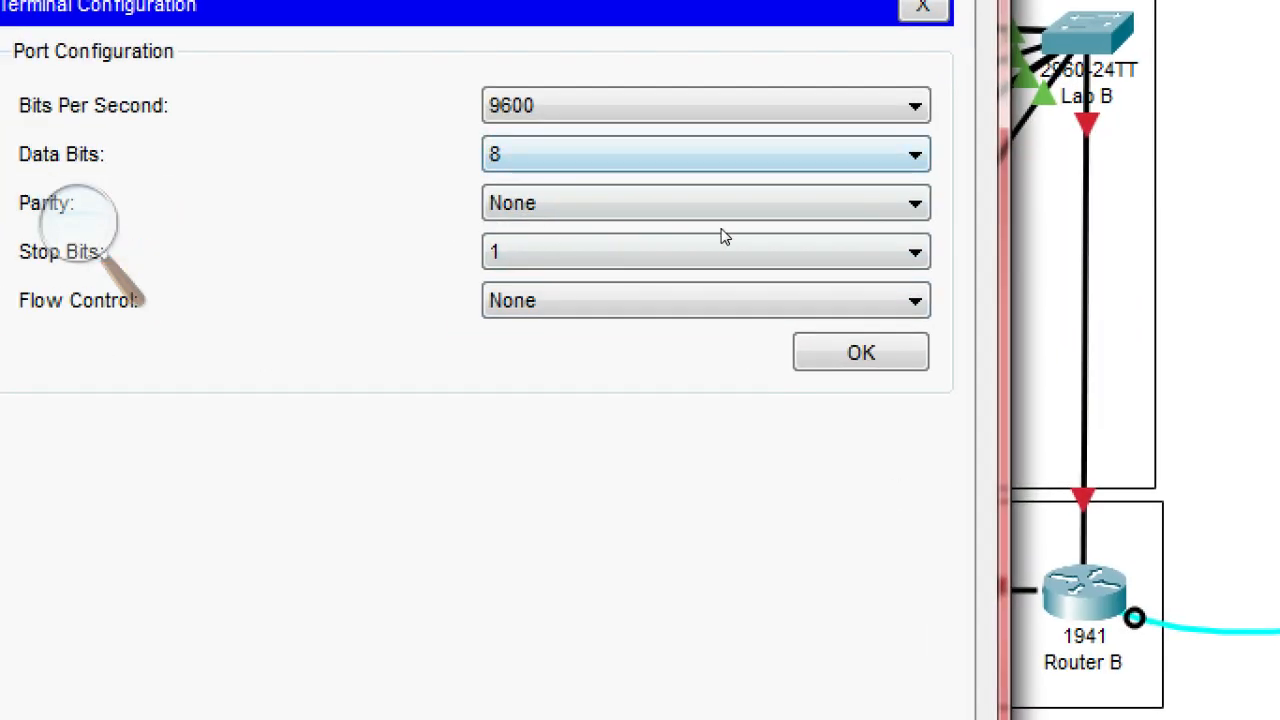
left_click(843, 346)
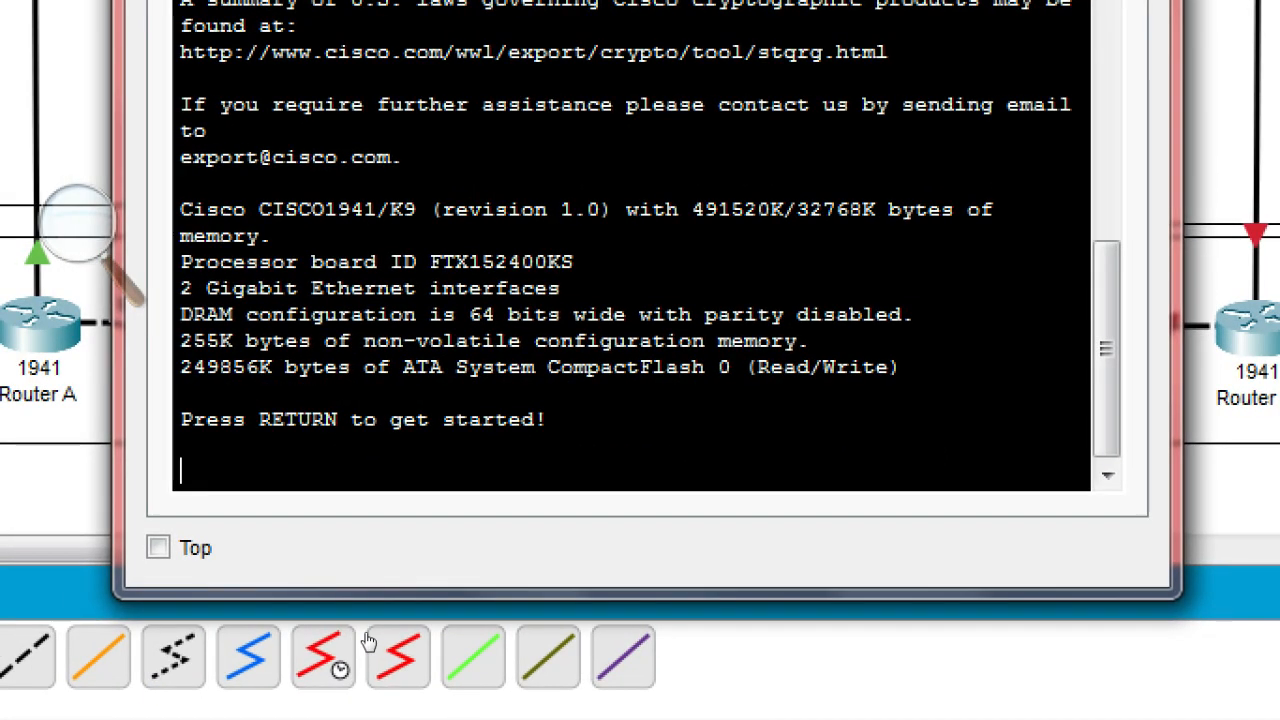
Step: Enter privileged mode on Router B with en and move the laptop window clear of the Lab B address notes
key("Return")
type("en")
key("Return")
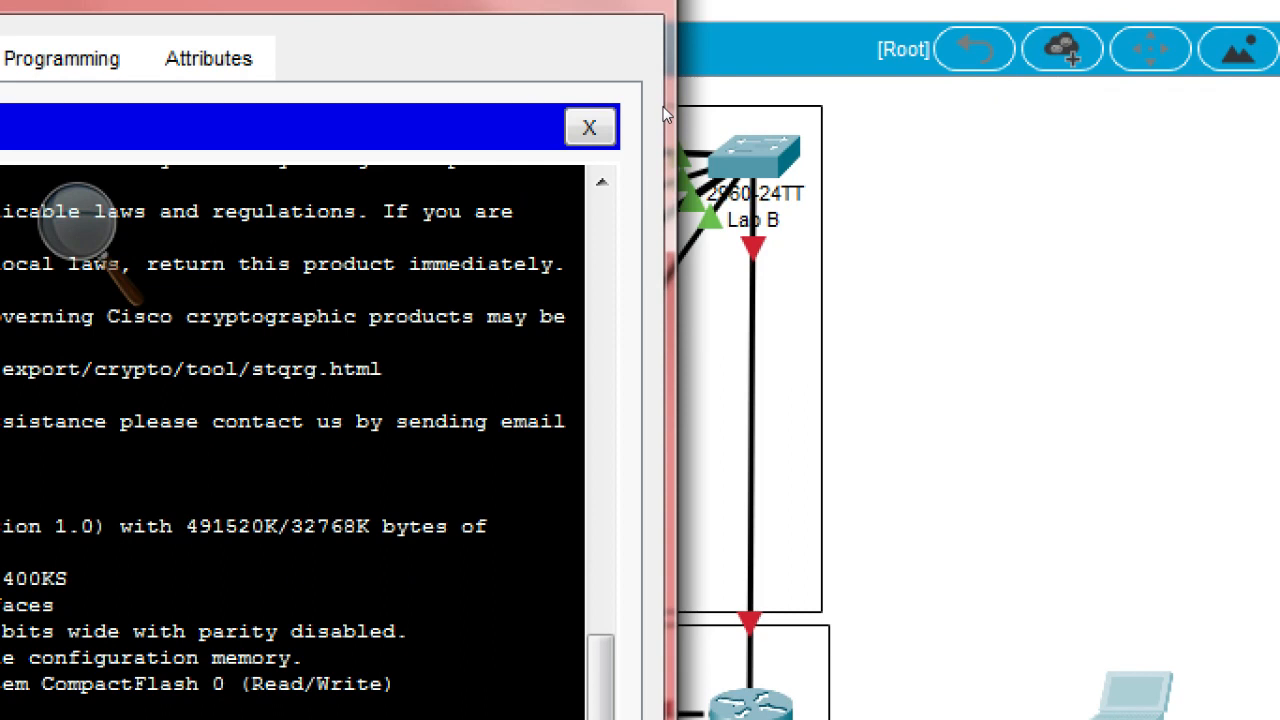
left_click_drag(674, 8, 392, 18)
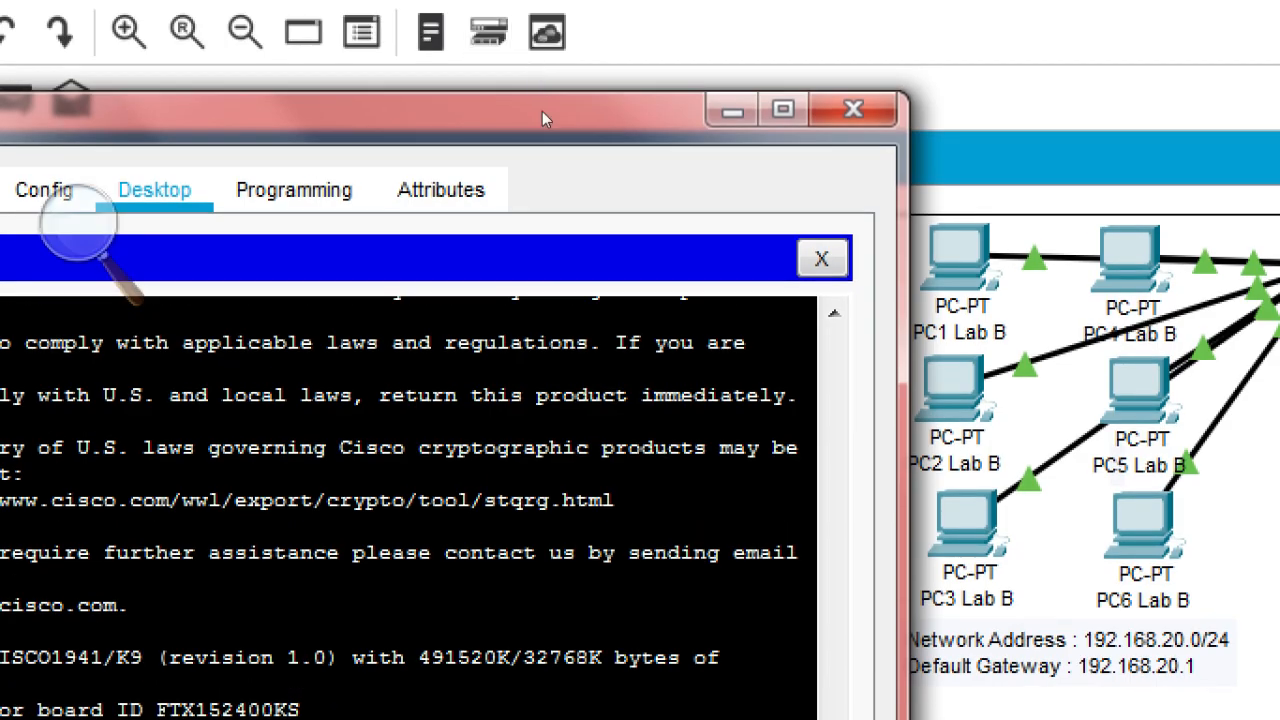
left_click_drag(545, 101, 469, 95)
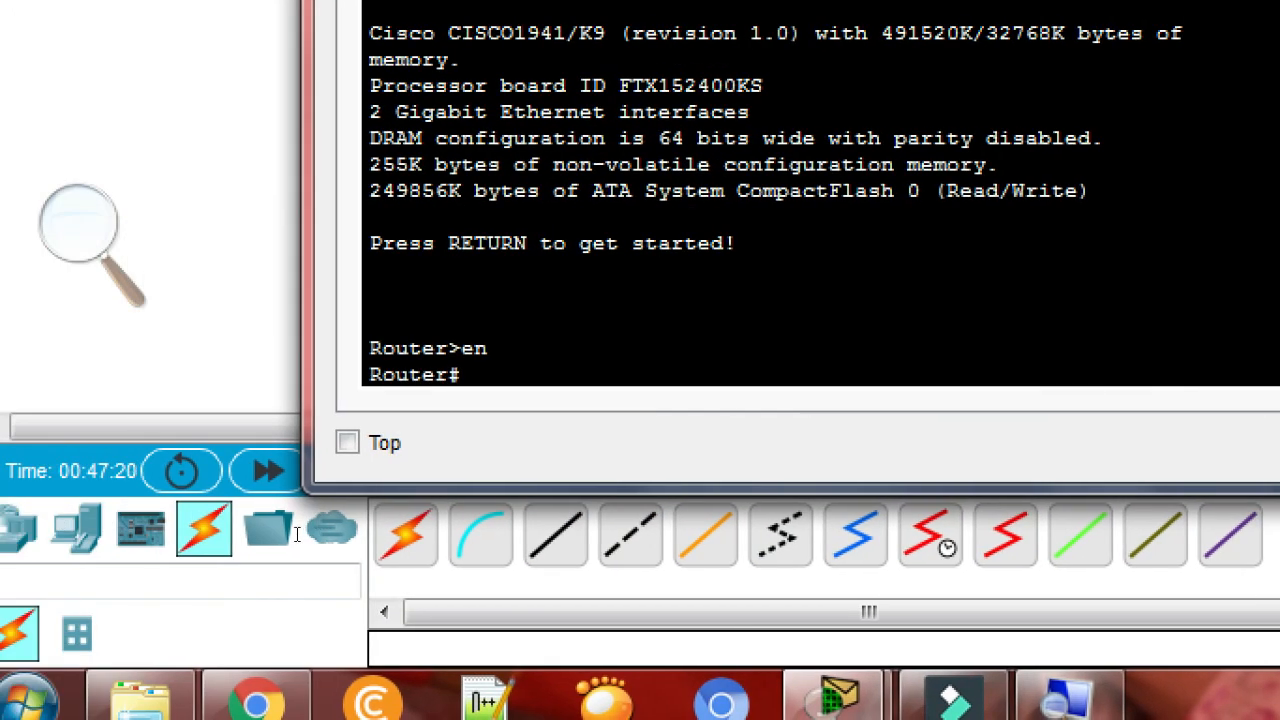
Step: Enter global configuration mode on Router B and assign interface gi0/0 the address 192.168.20.1 with mask 255.255.255.0
type("conf t")
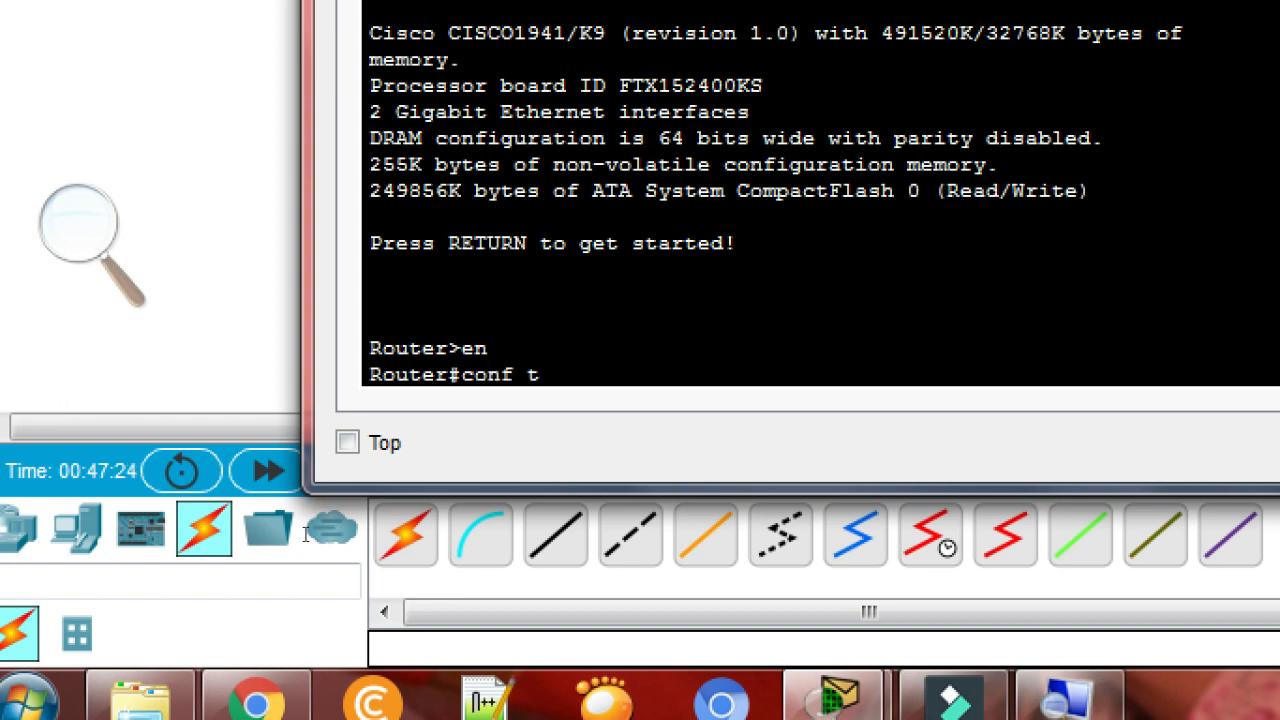
key("Return")
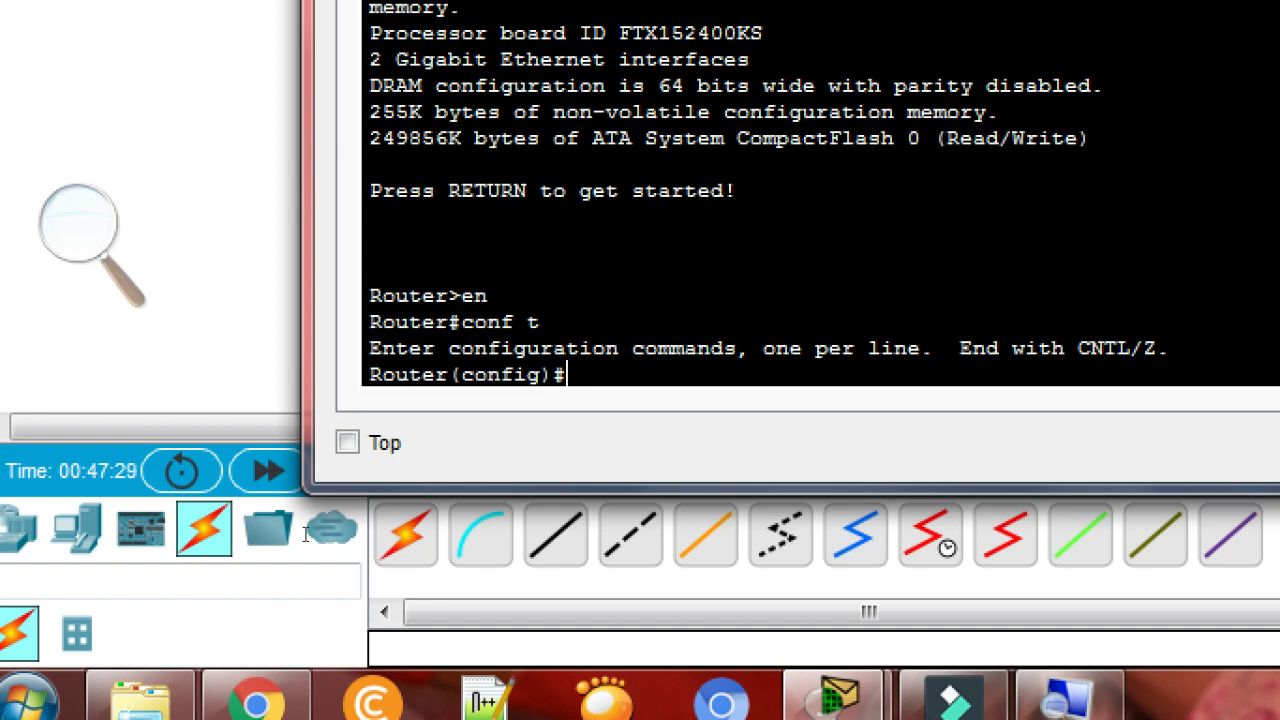
type("int gi0/0")
key("Return")
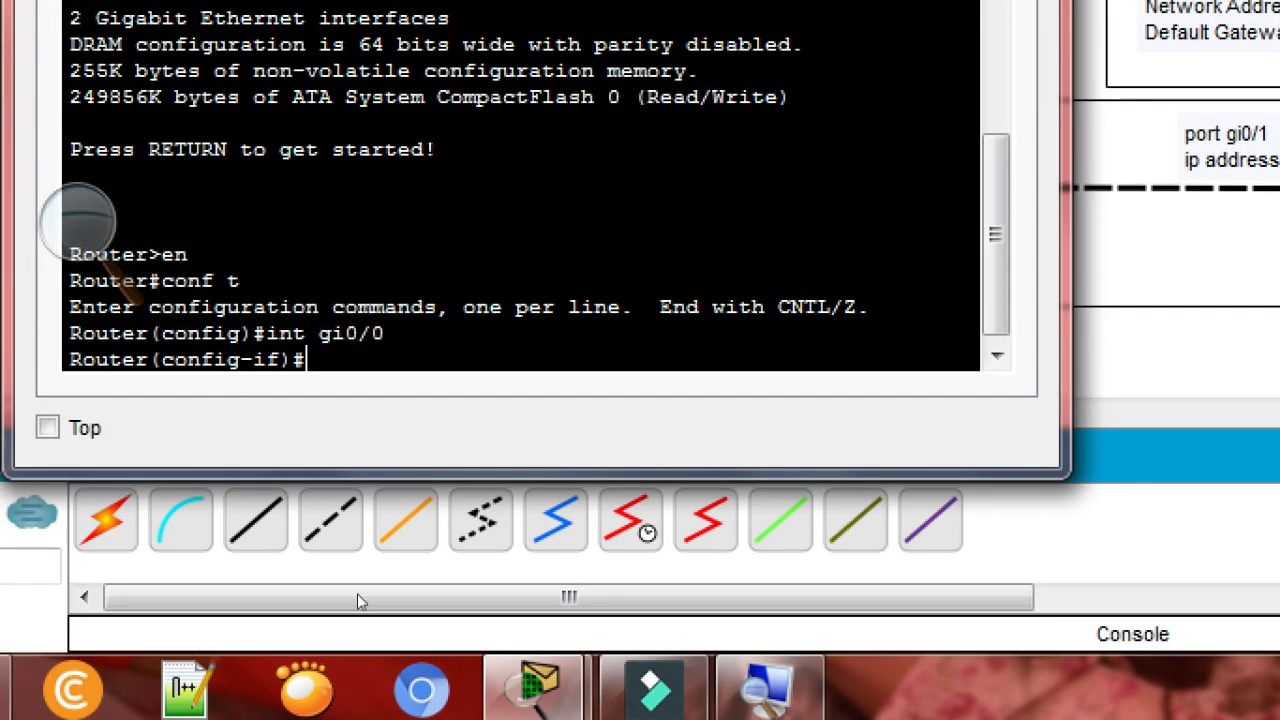
type("ip add 192")
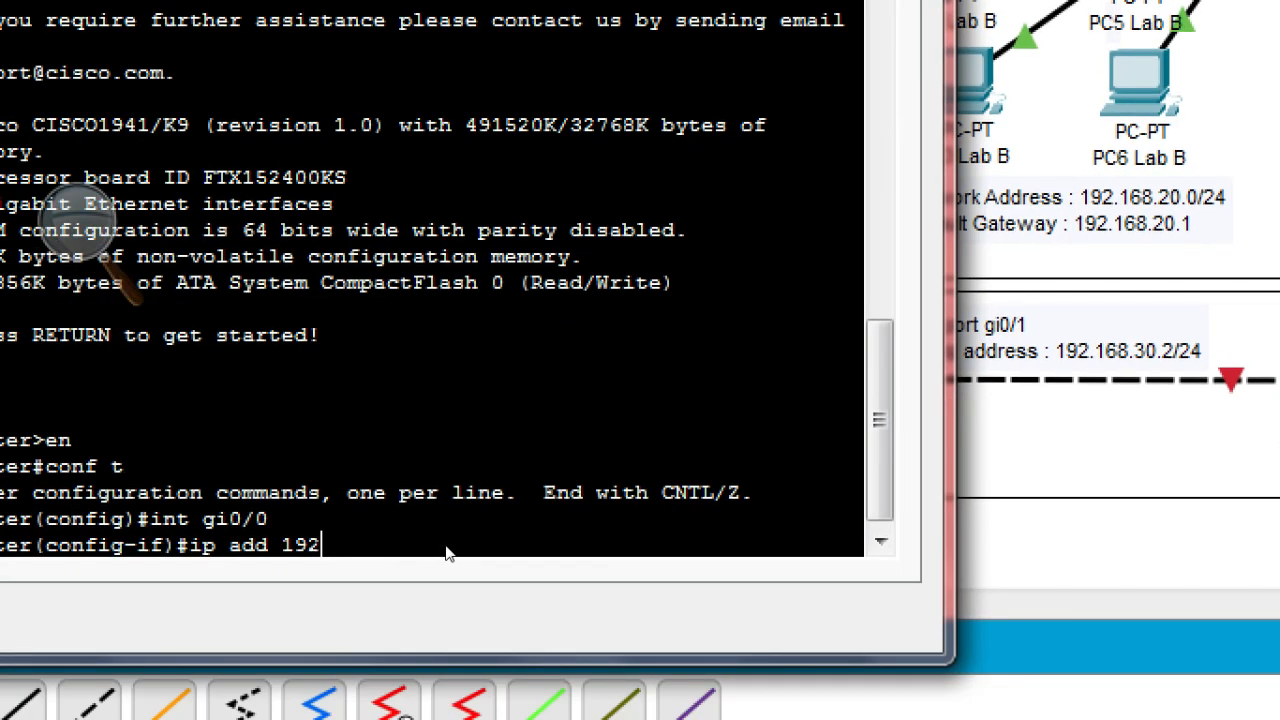
type("168.20.1 n")
key("BackSpace")
type("255.255.255.0")
key("Return")
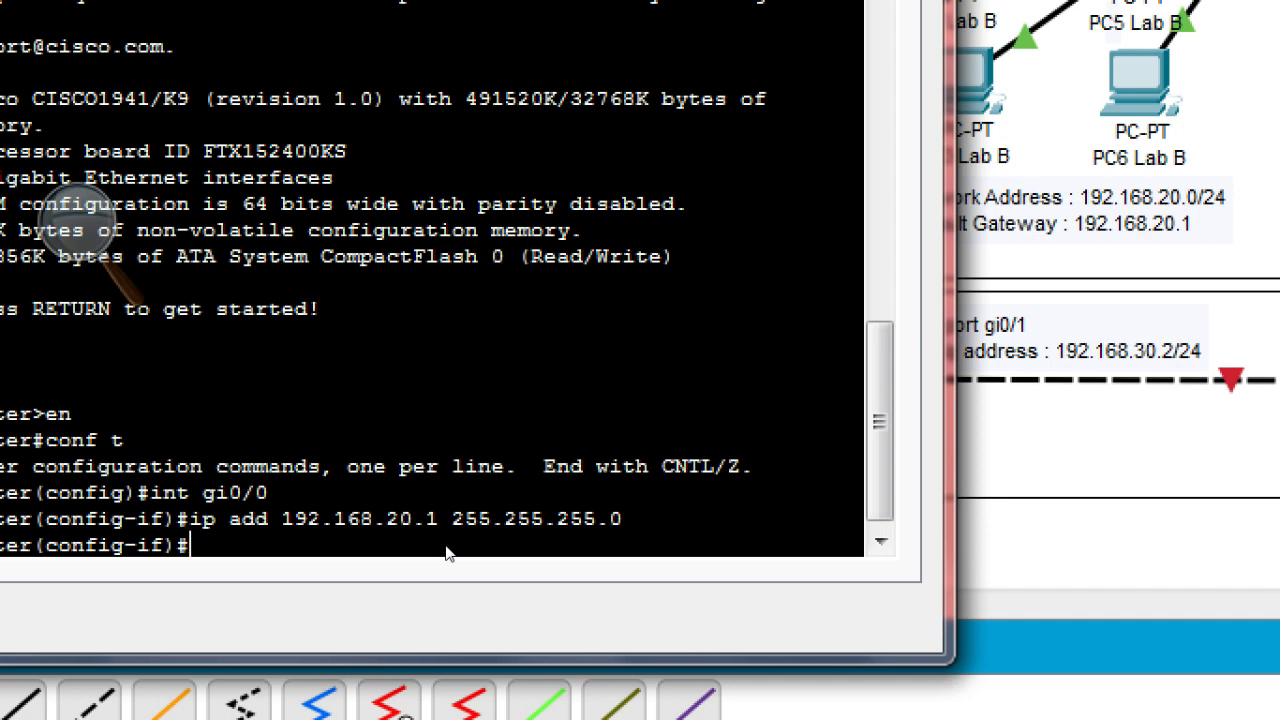
Step: Enable Router B's gi0/0 interface with no shut
type("no shut")
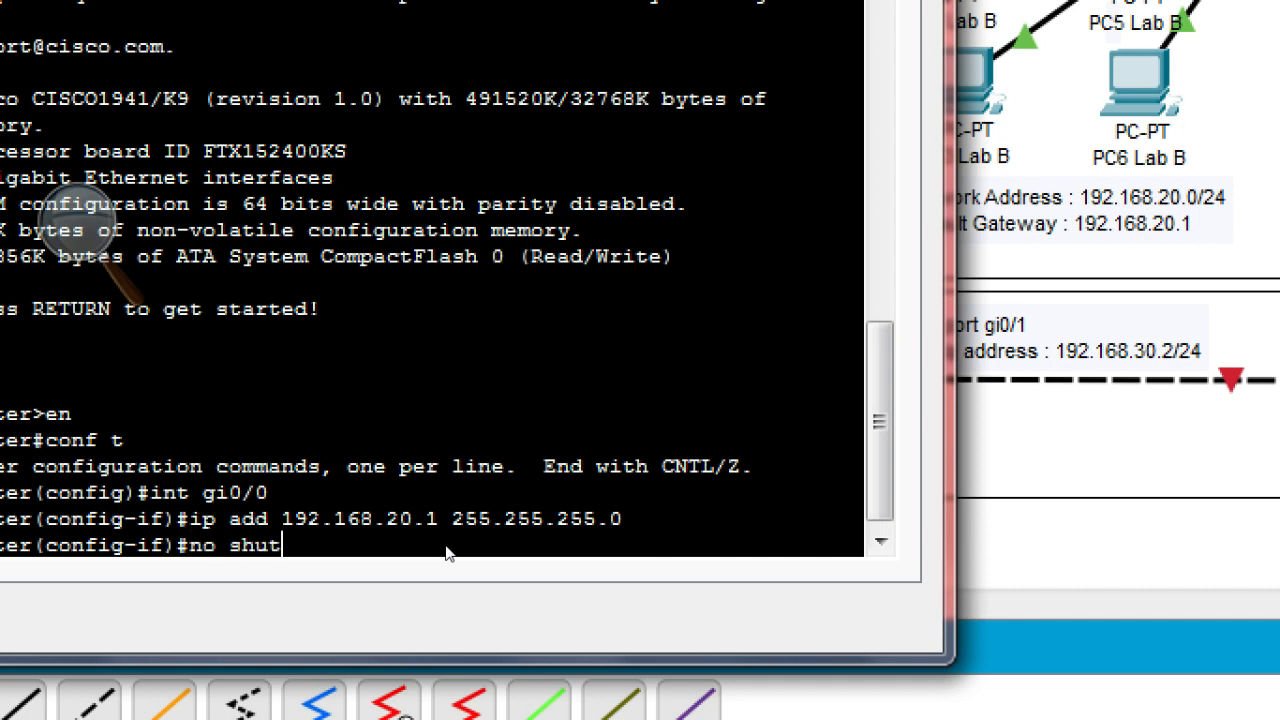
key("Return")
key("Return")
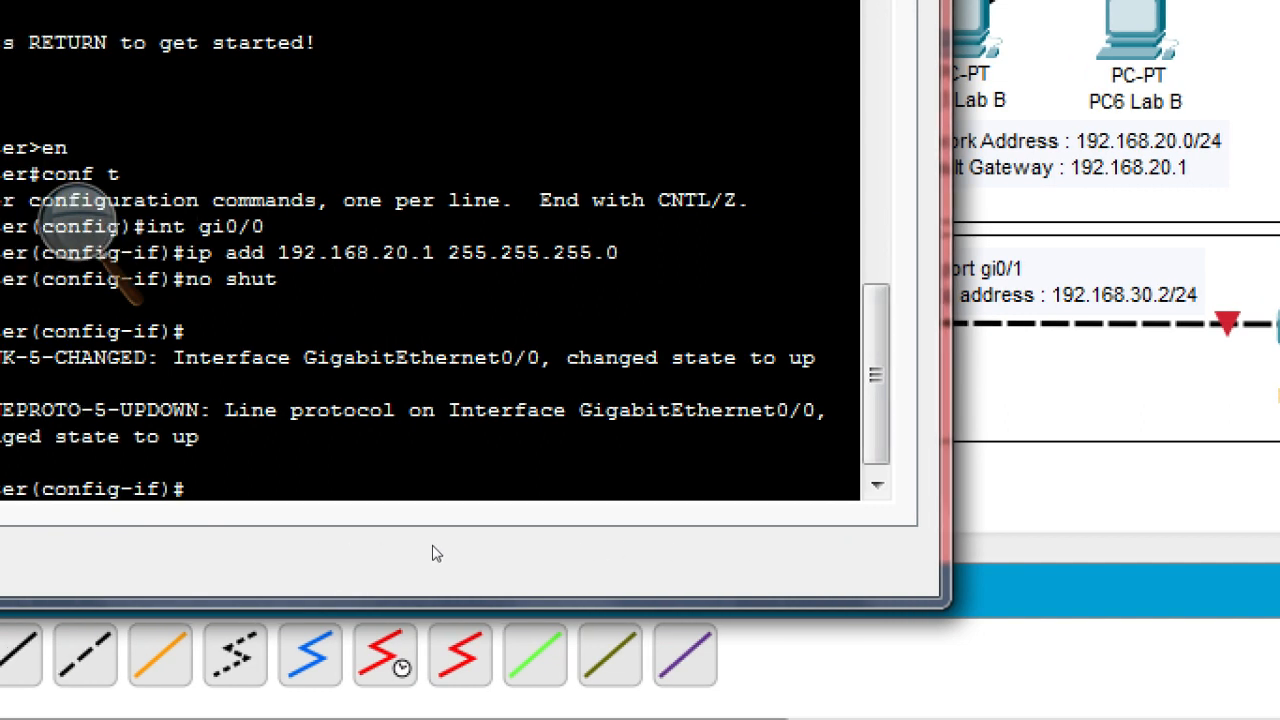
Step: Assign Router B's gi0/1 interface the address 192.168.30.2 with mask 255.255.255.0, reusing the earlier ip add command
type("int gi0/1")
key("Return")
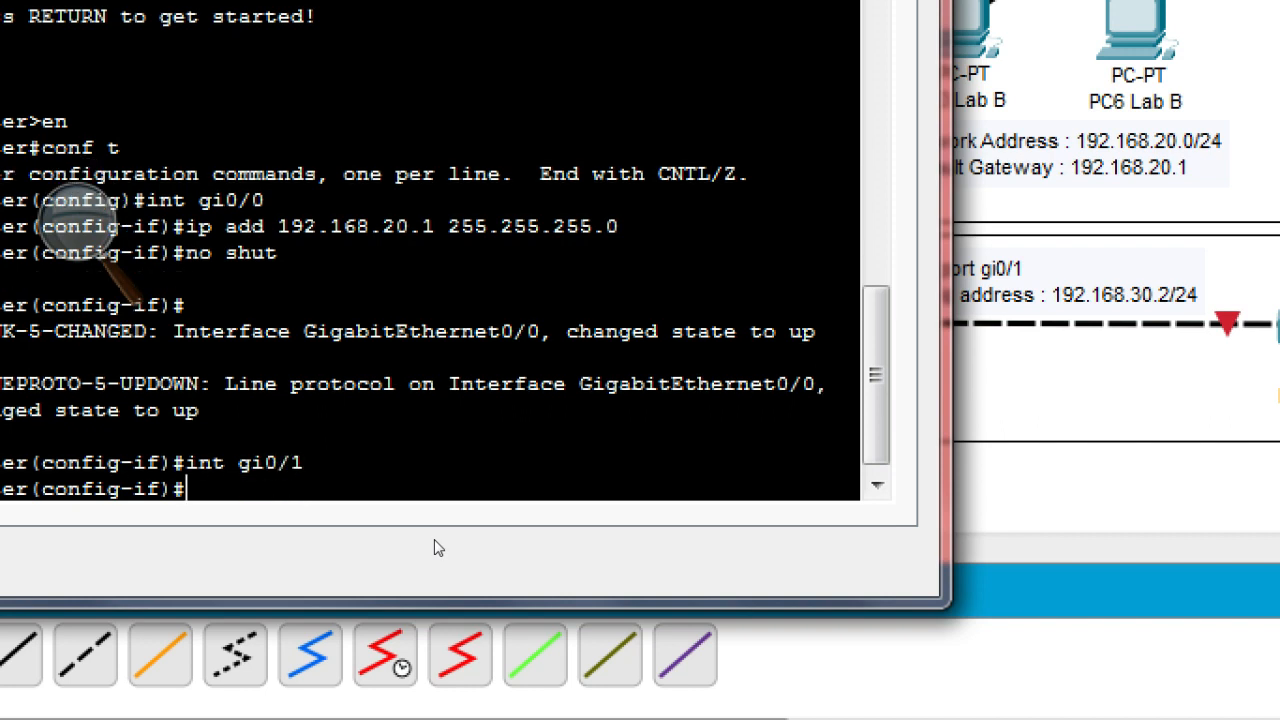
key("Up")
key("Up")
key("Up")
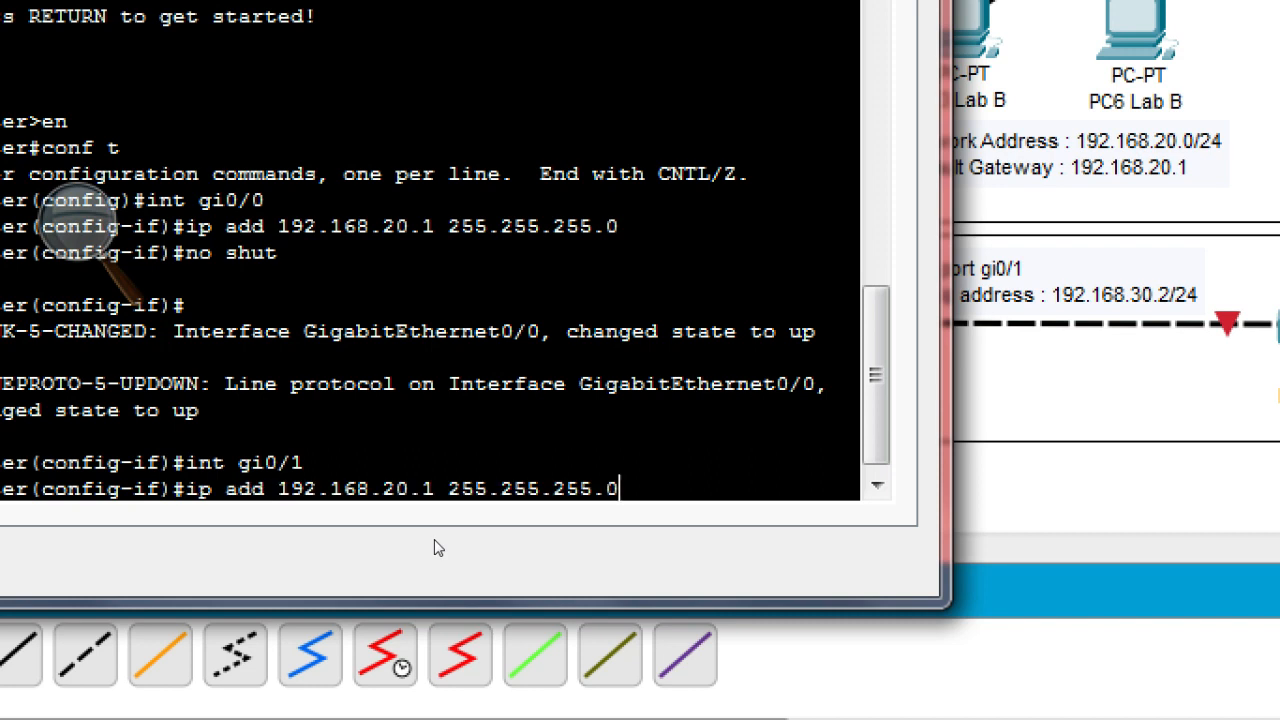
key("Left")
key("Left")
key("Left")
key("Left")
key("Left")
key("Left")
key("Left")
key("Left")
key("Left")
key("Left")
key("Left")
key("Left")
key("Left")
key("Left")
key("BackSpace")
type("3")
key("Right")
key("Right")
key("Right")
key("BackSpace")
type("2")
key("Return")
Step: Enable Router B's gi0/1 interface with no shu
type("no shu")
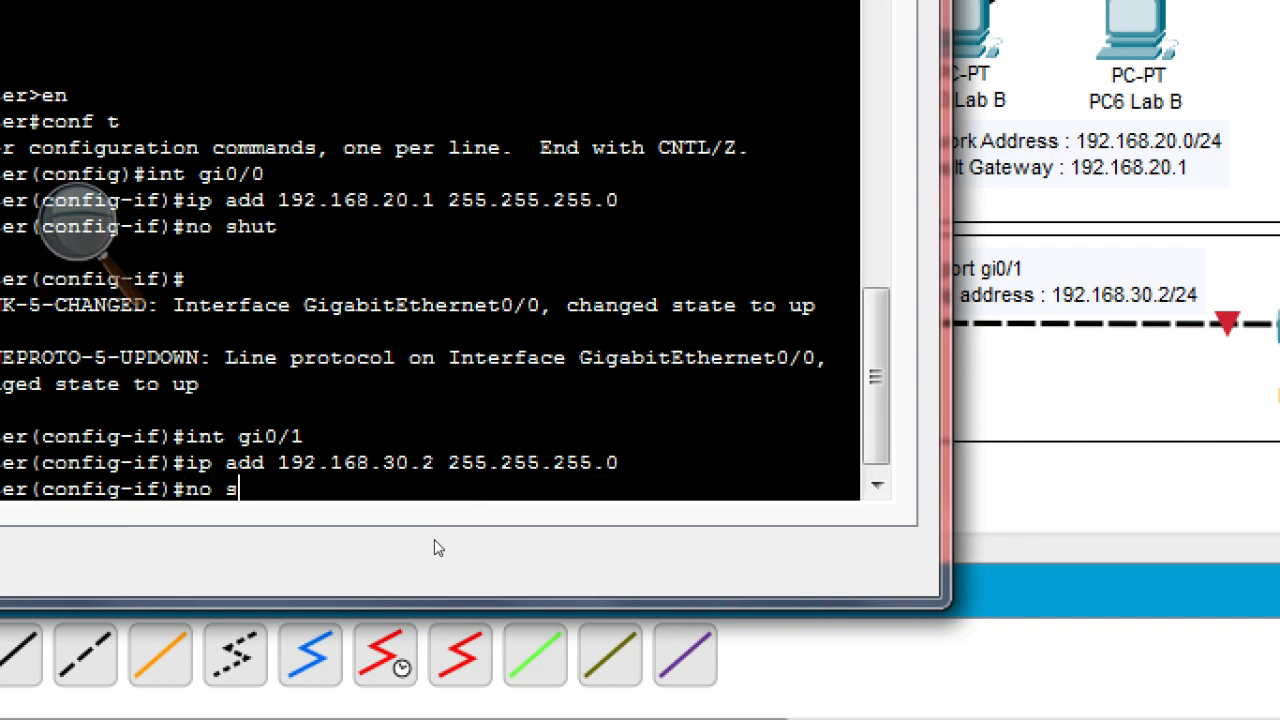
key("Return")
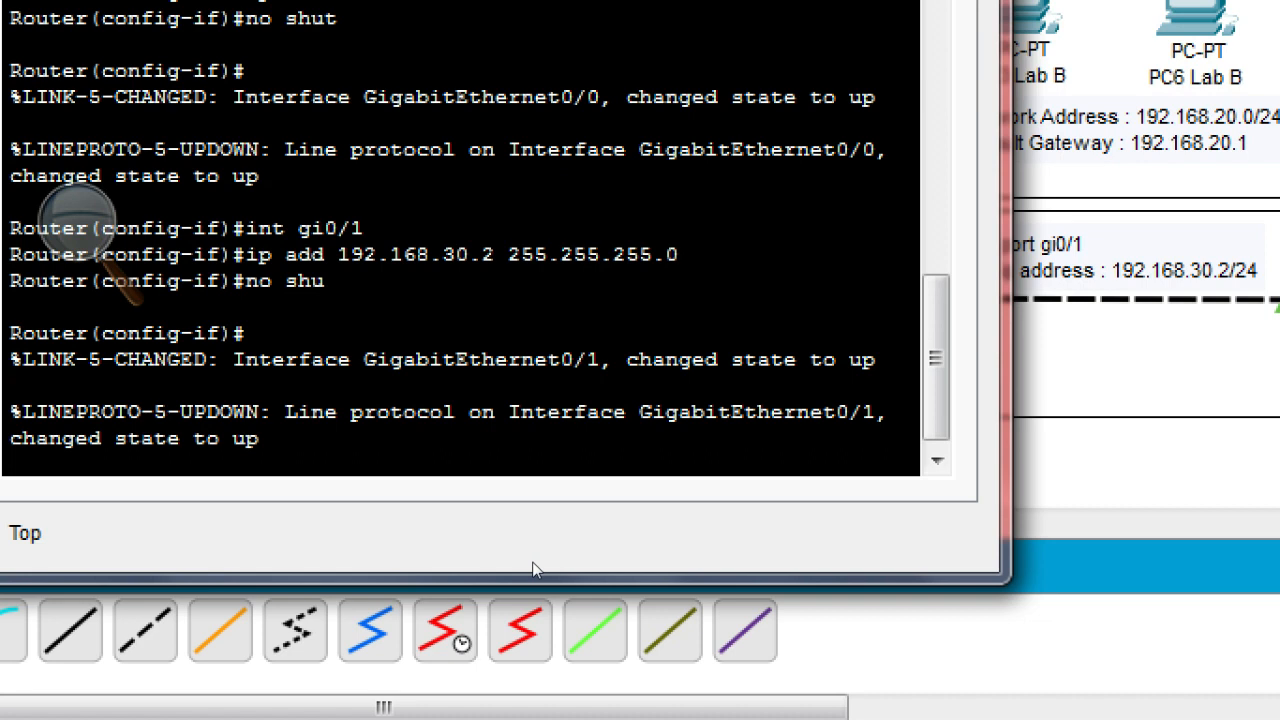
key("Return")
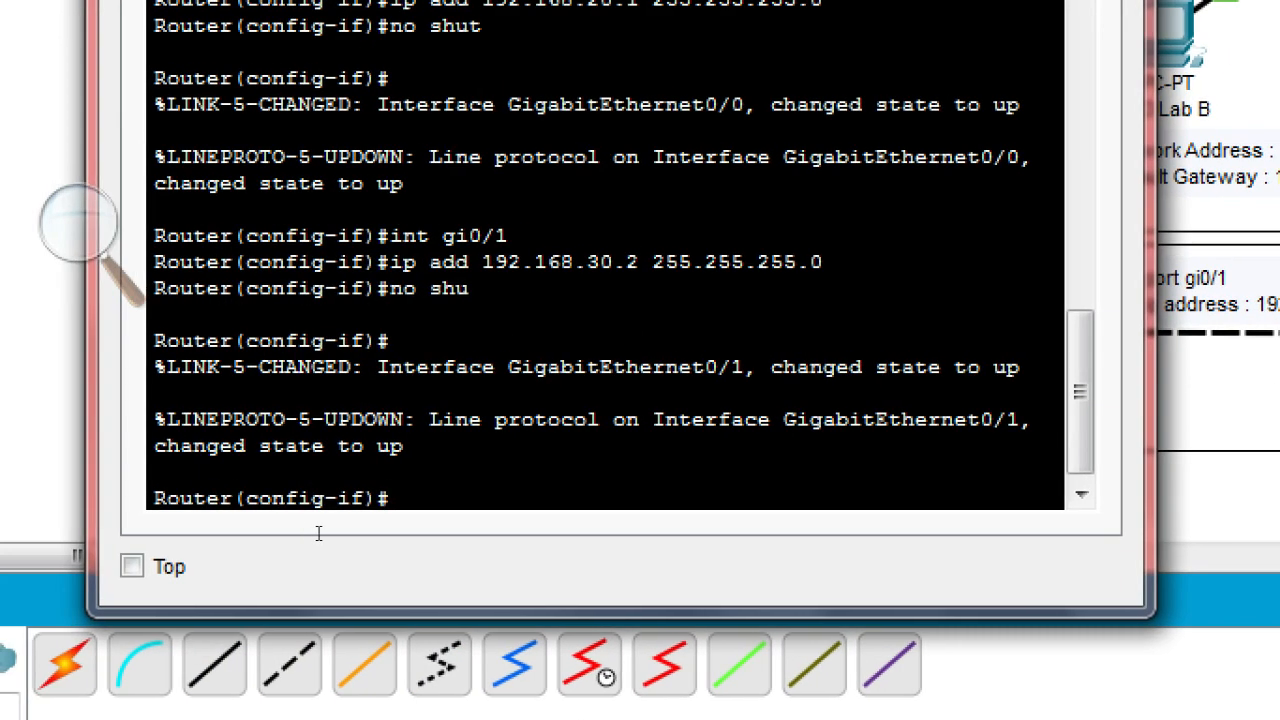
Step: Leave interface configuration, start RIP on Router B with router rip and add network 192.168.20.0
type("ex")
key("Return")
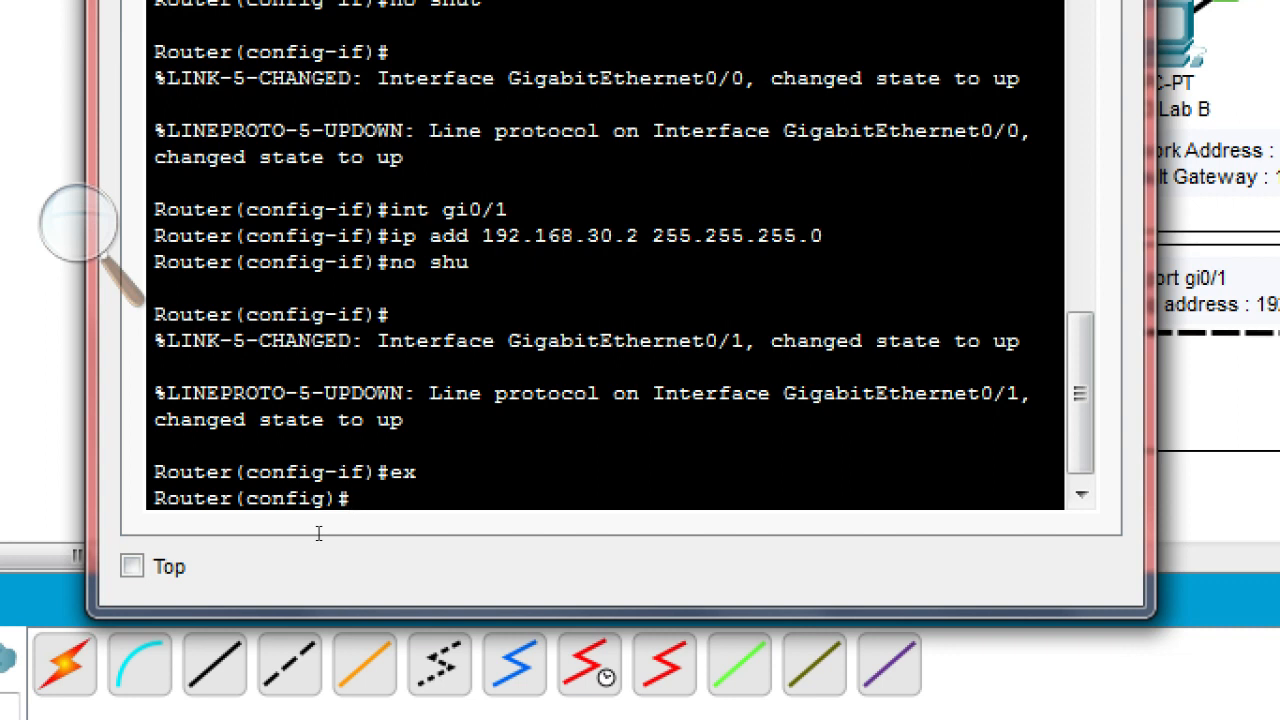
type("router rip")
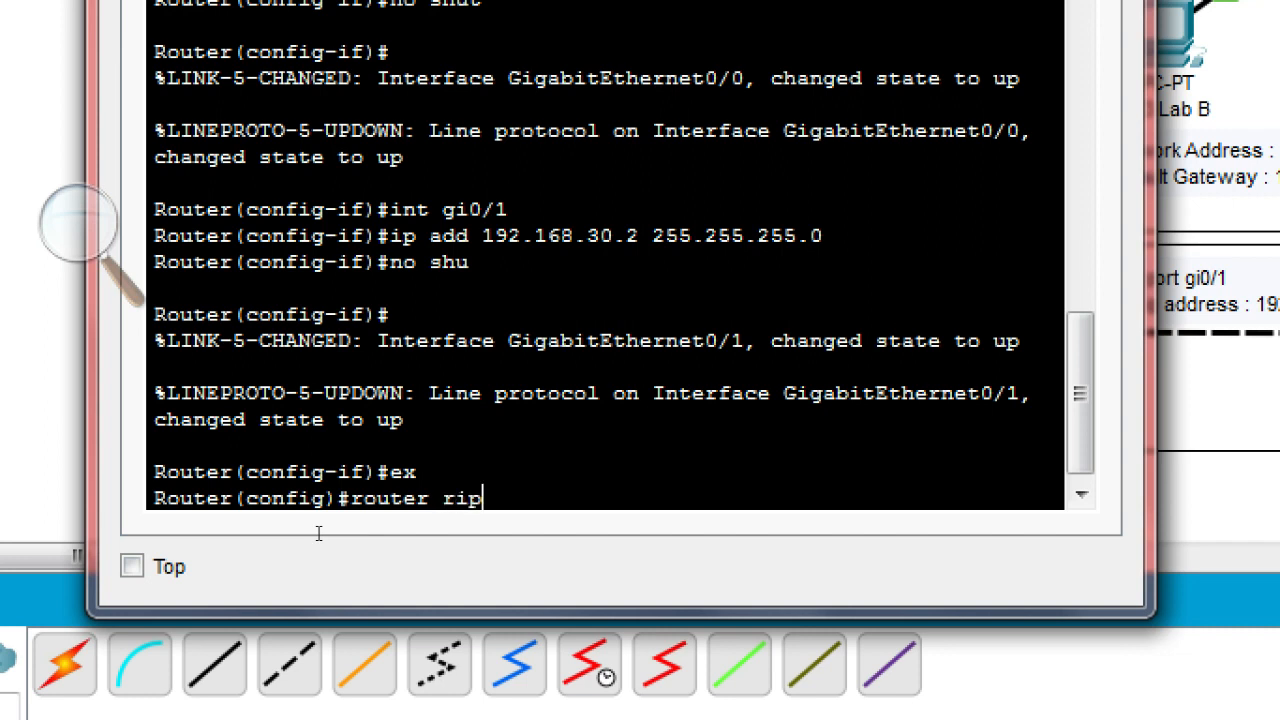
key("Return")
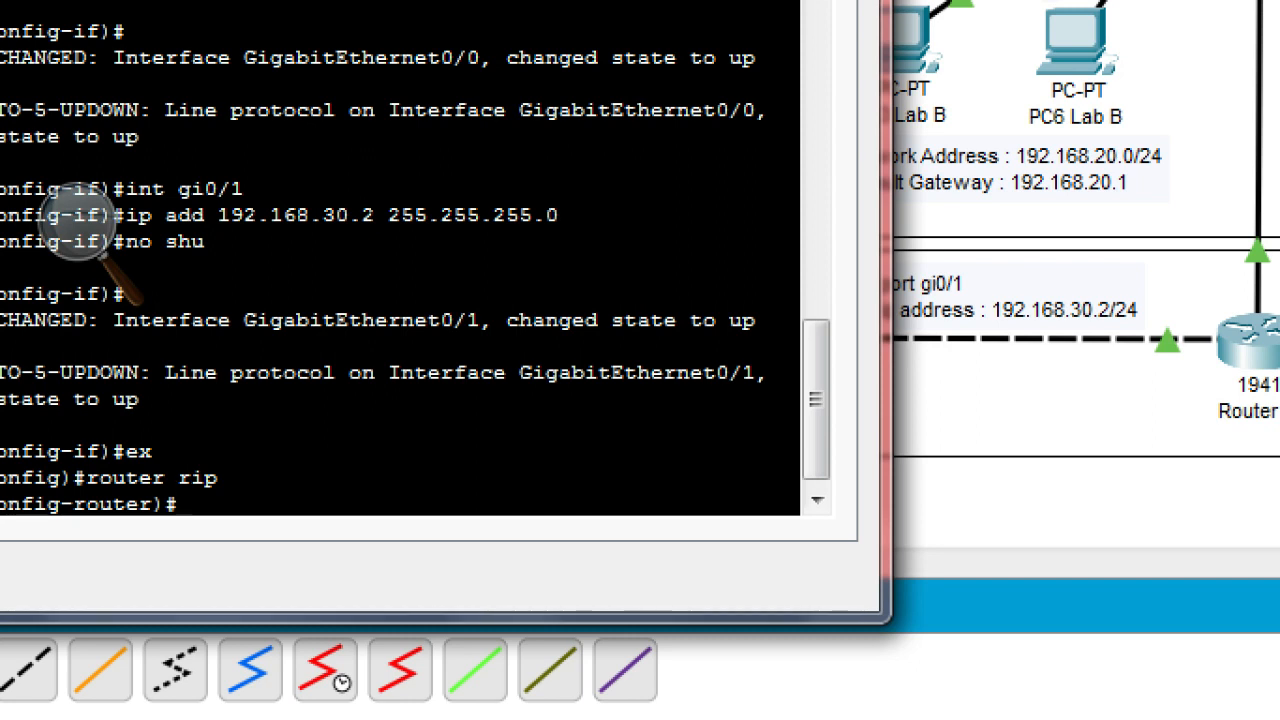
type("etwork")
type("19")
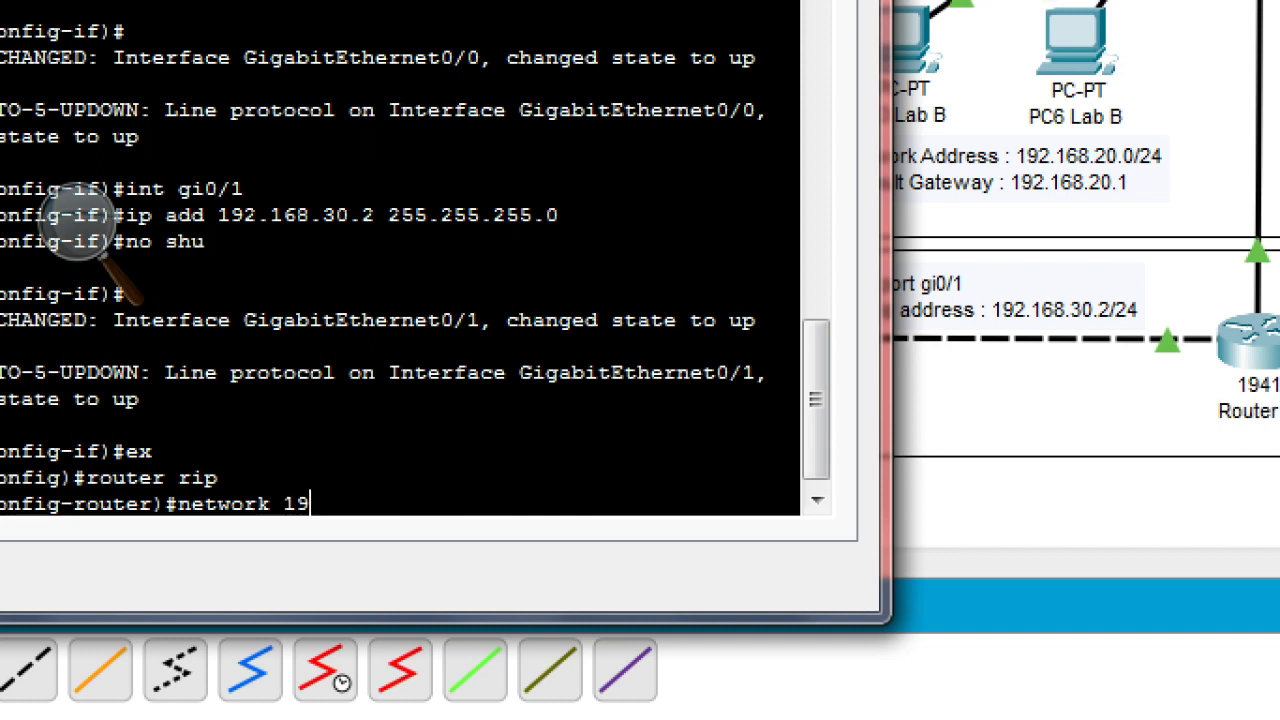
type("2.168.20.0")
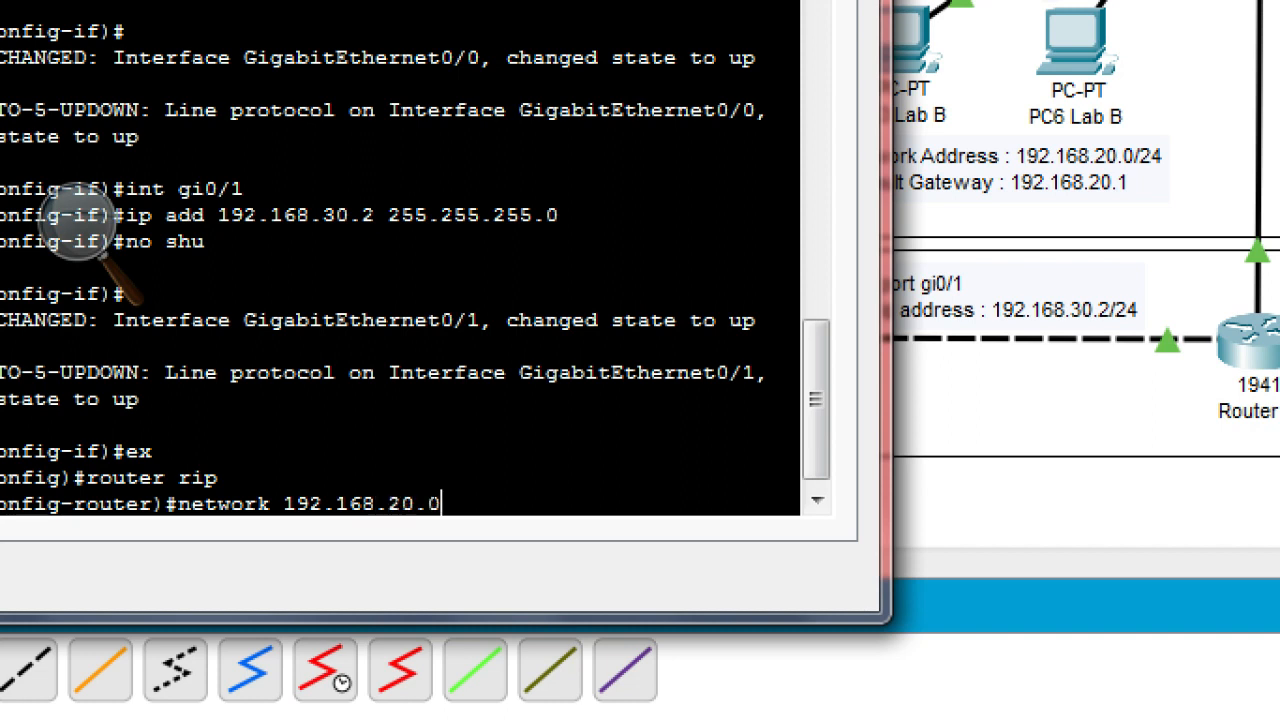
key("Return")
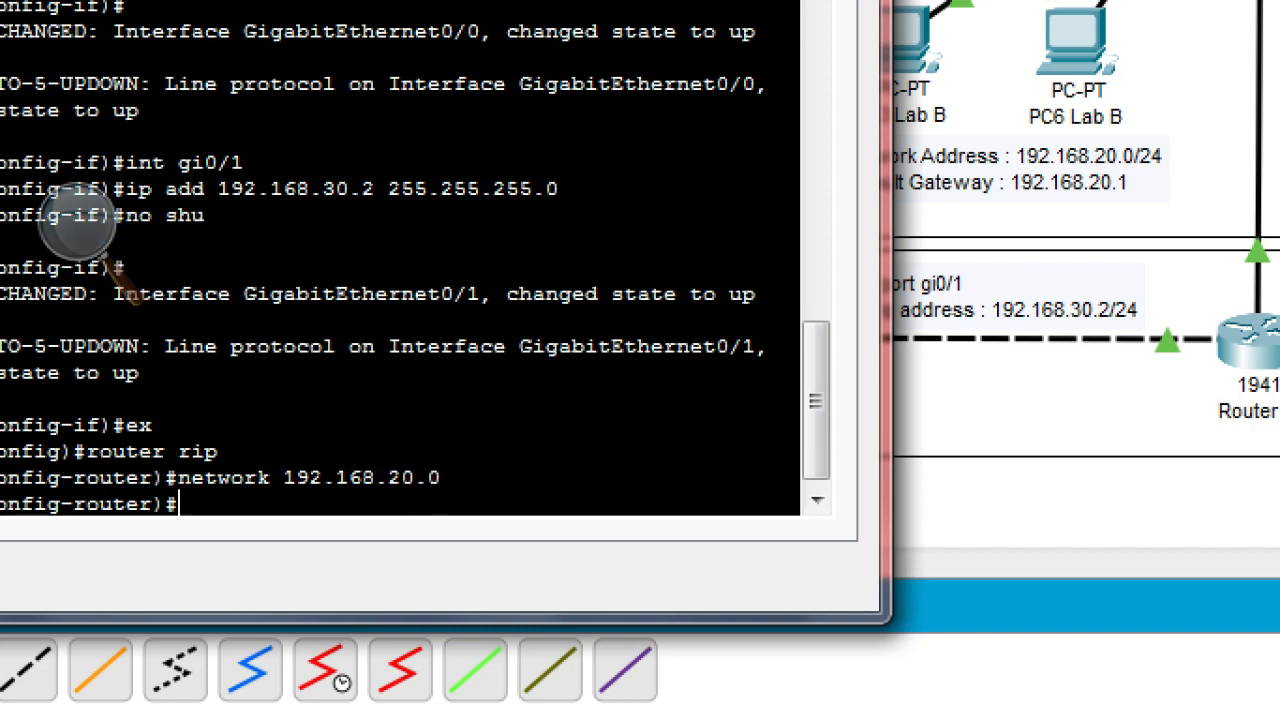
Step: Add network 192.168.30.0 to Router B's RIP configuration by editing the previous network command
key("Up")
key("Left")
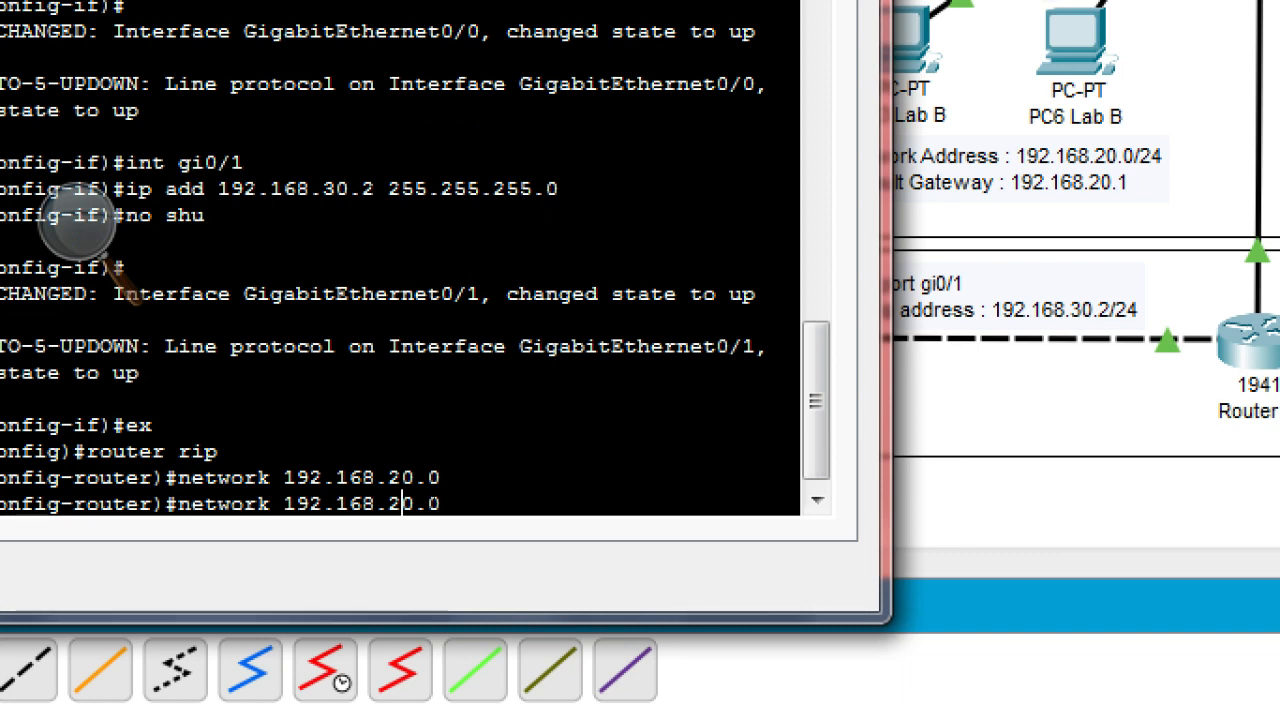
key("BackSpace")
type("3")
key("Return")
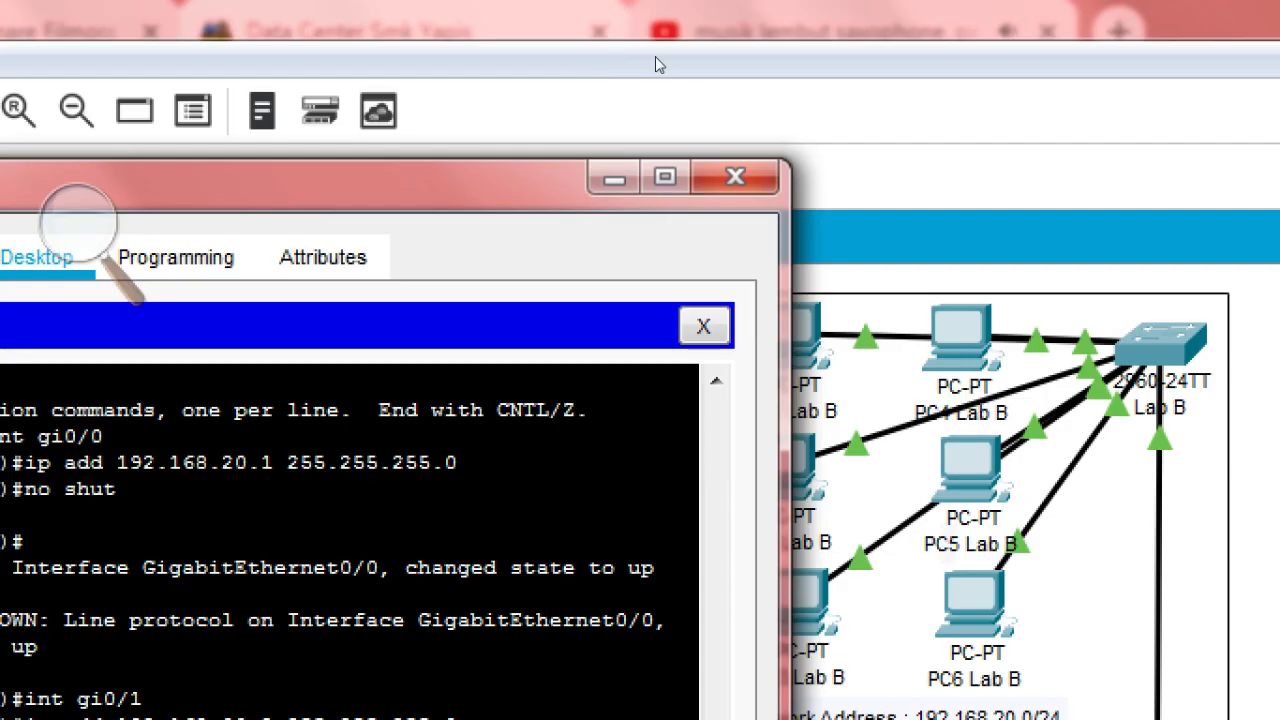
Step: Close the laptop's window and reset the Magnifier to 100%, placed clear of the topology
left_click(736, 177)
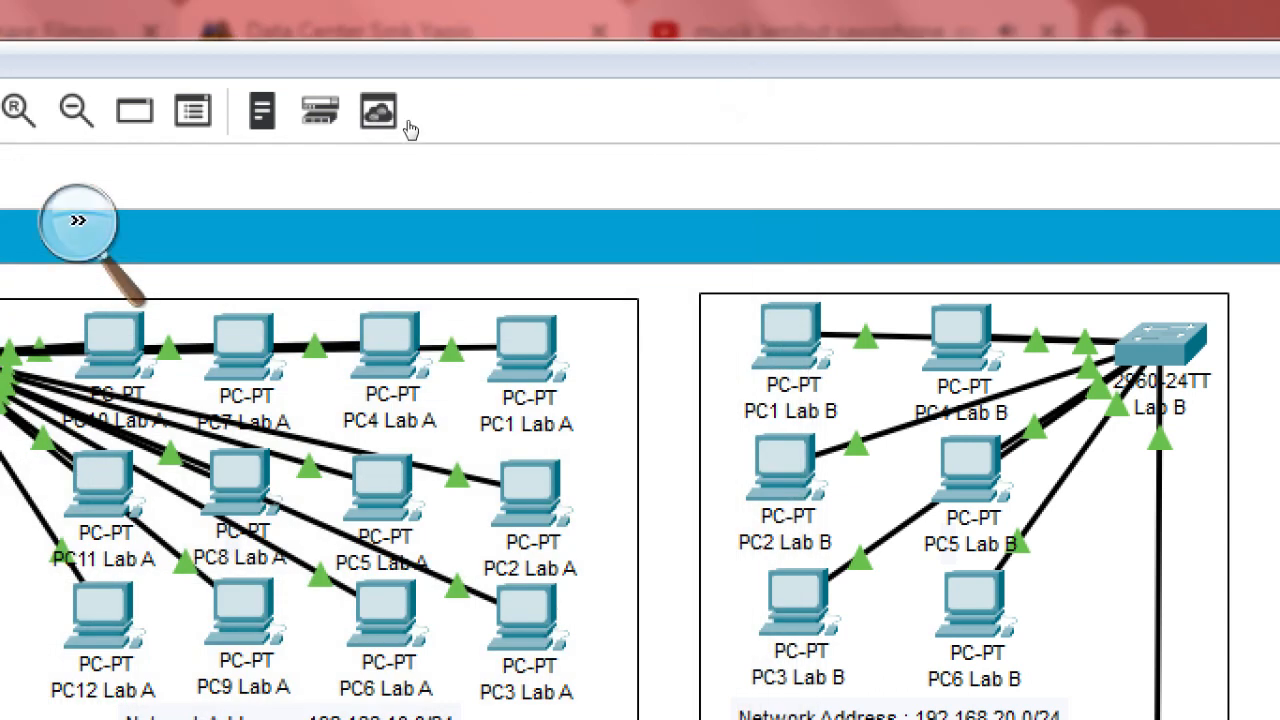
left_click(78, 225)
left_click(60, 249)
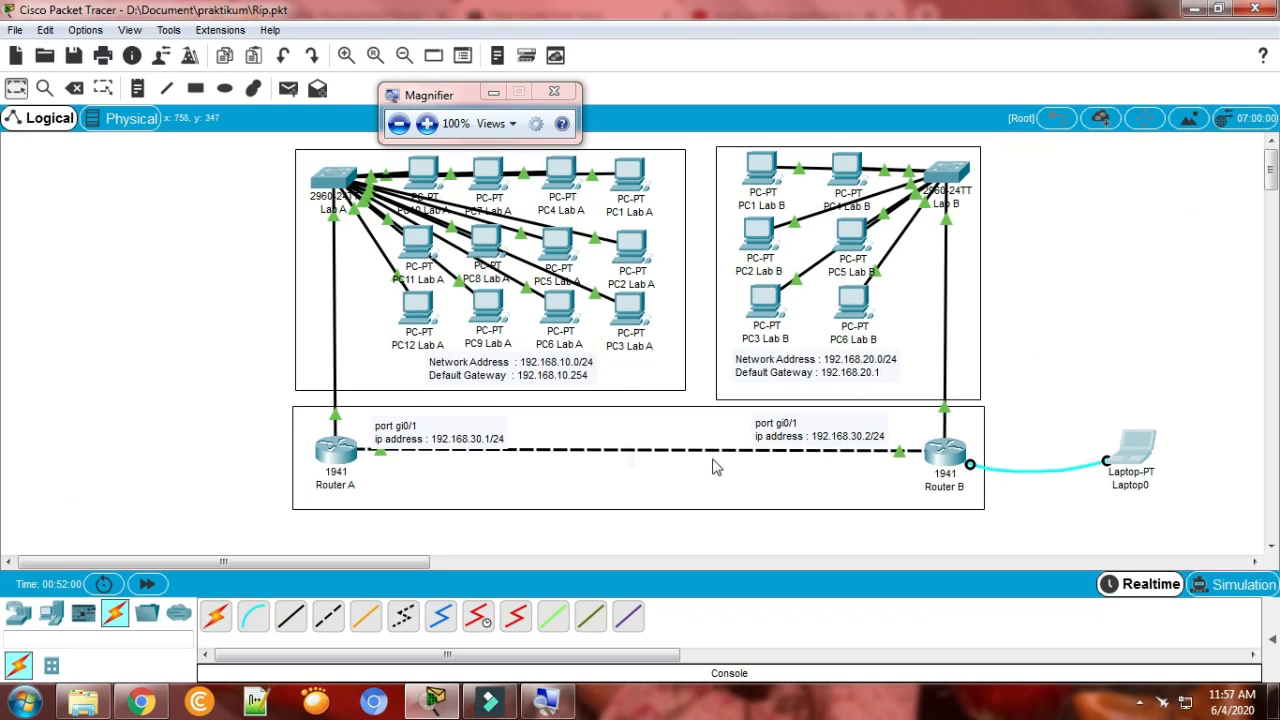
left_click_drag(462, 104, 139, 146)
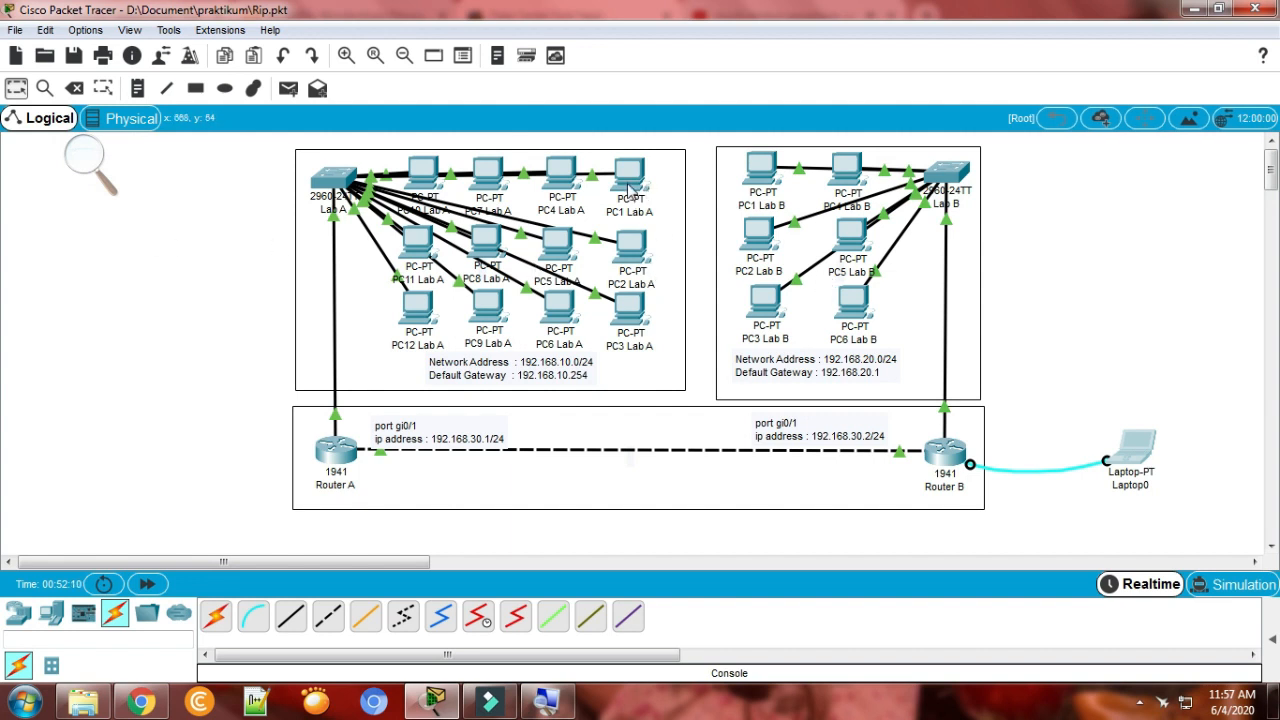
Step: Open the Command Prompt on PC1 Lab A and magnify the screen to make it readable
mouse_move(632, 190)
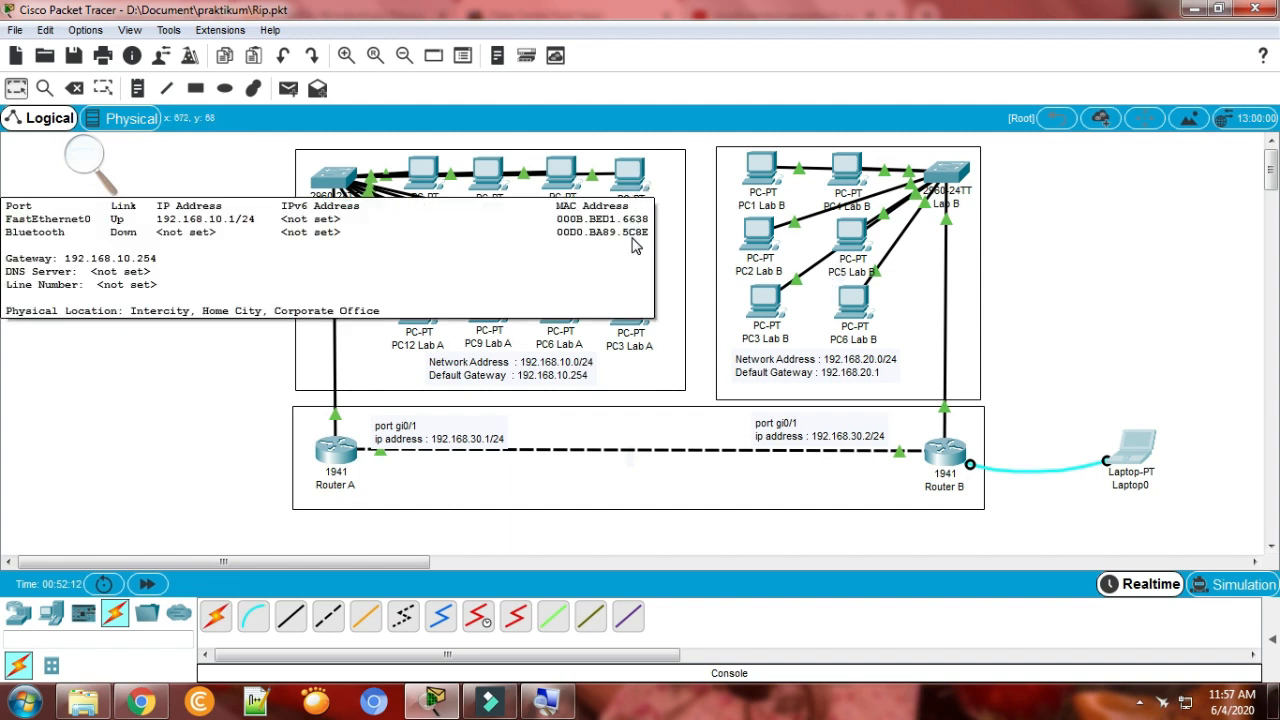
left_click(632, 198)
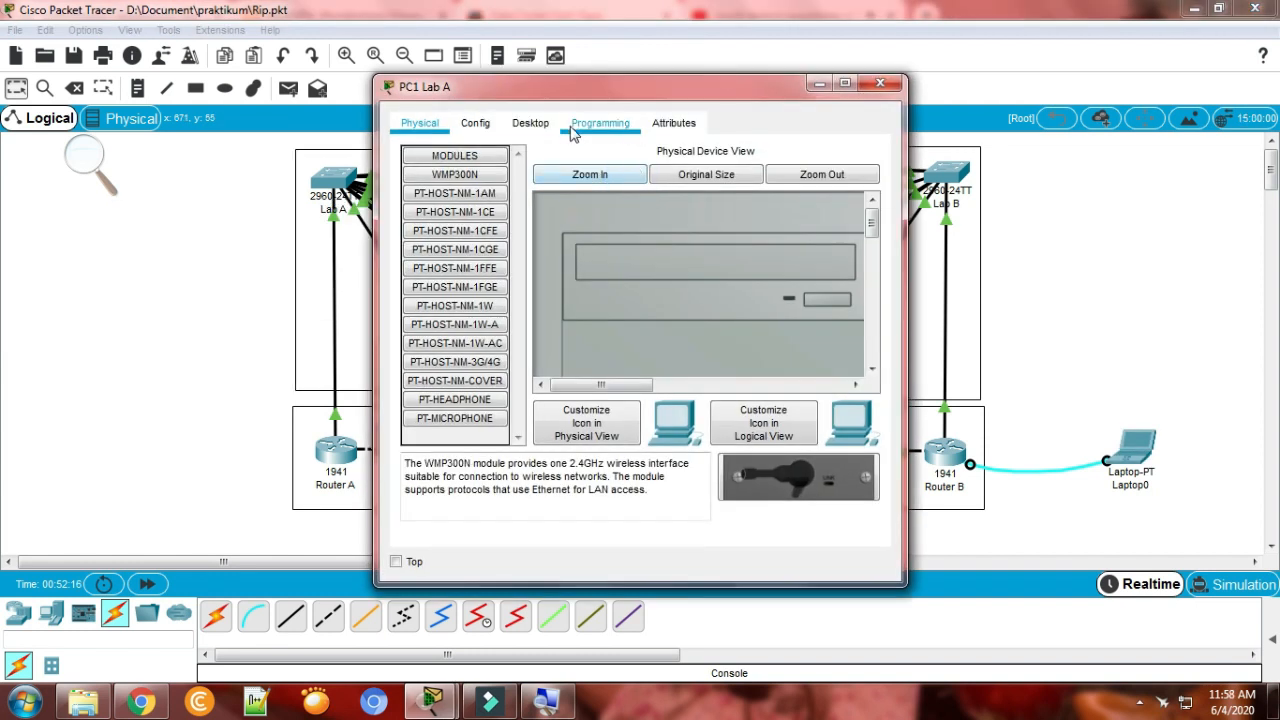
left_click(530, 122)
left_click(811, 224)
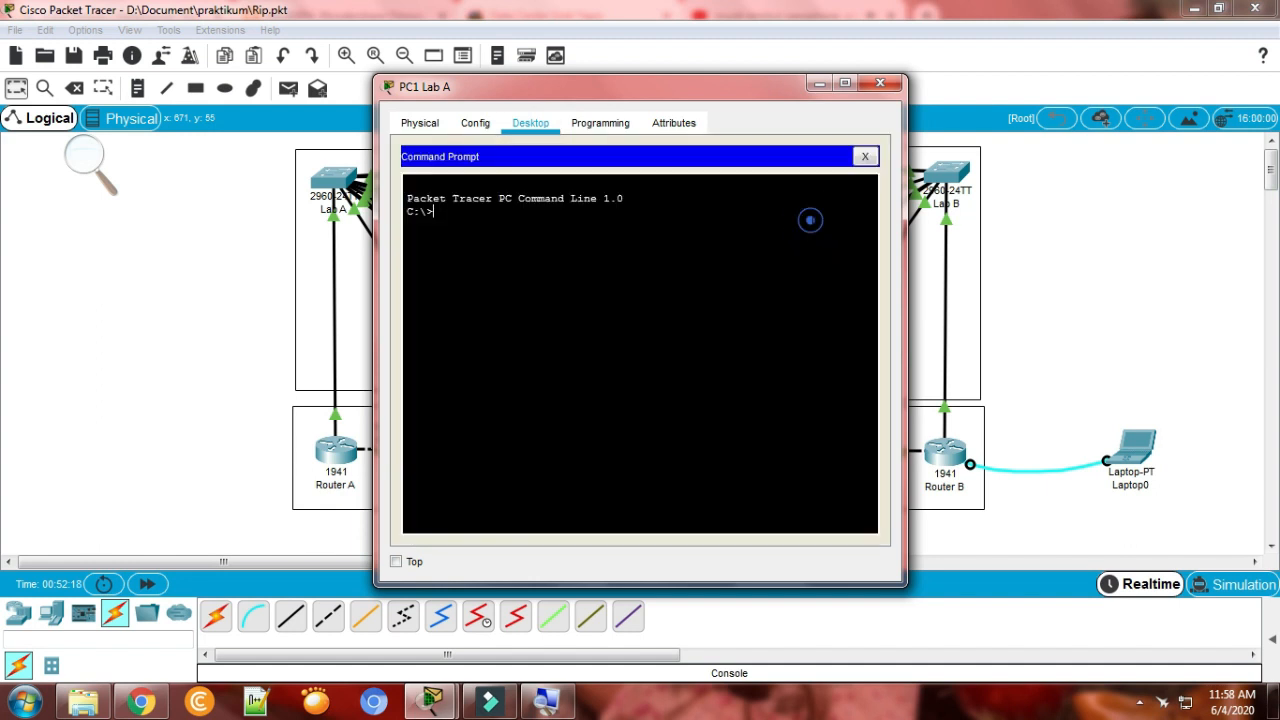
left_click(100, 172)
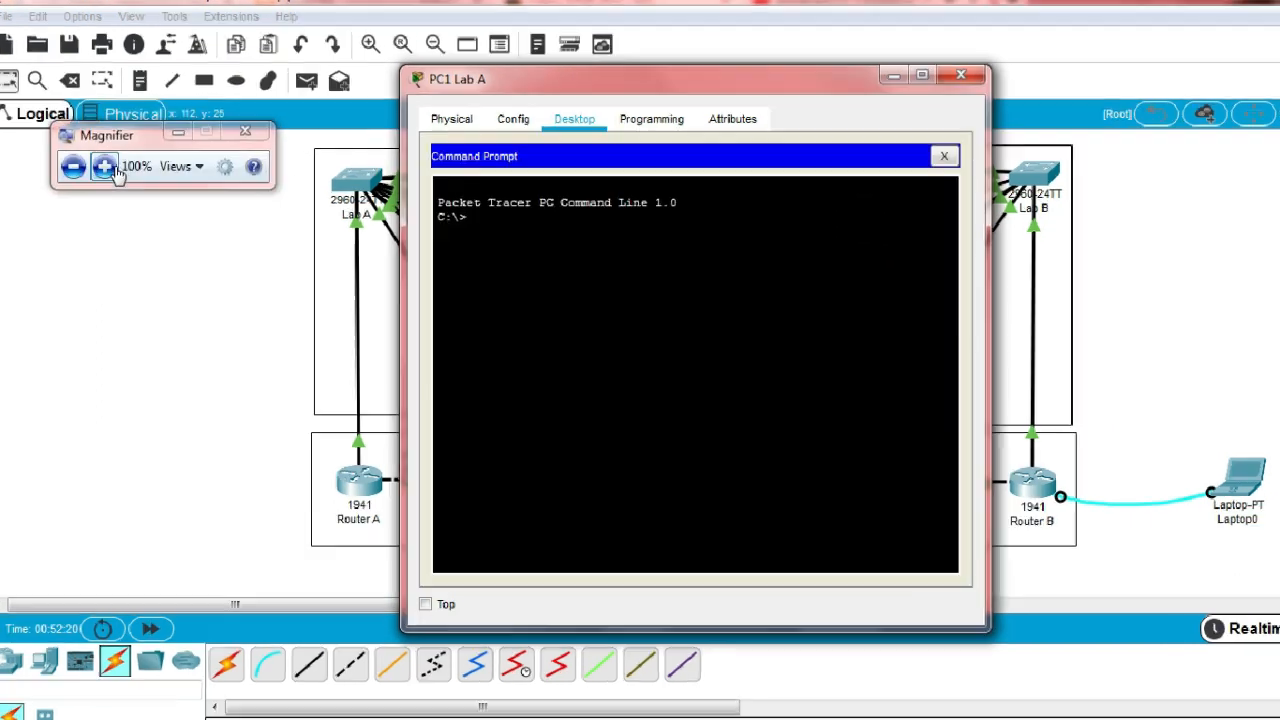
left_click(106, 167)
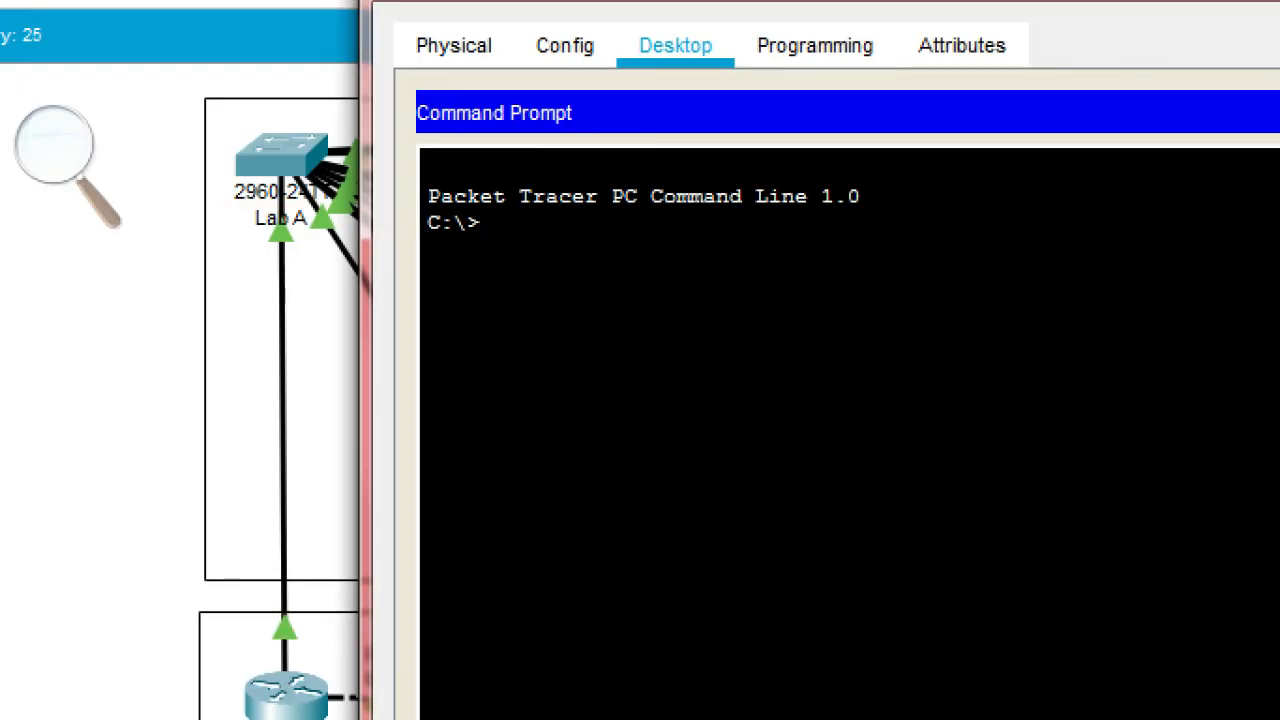
Step: Ping 192.168.10.3 from PC1 Lab A to test connectivity within Lab A
type("ping")
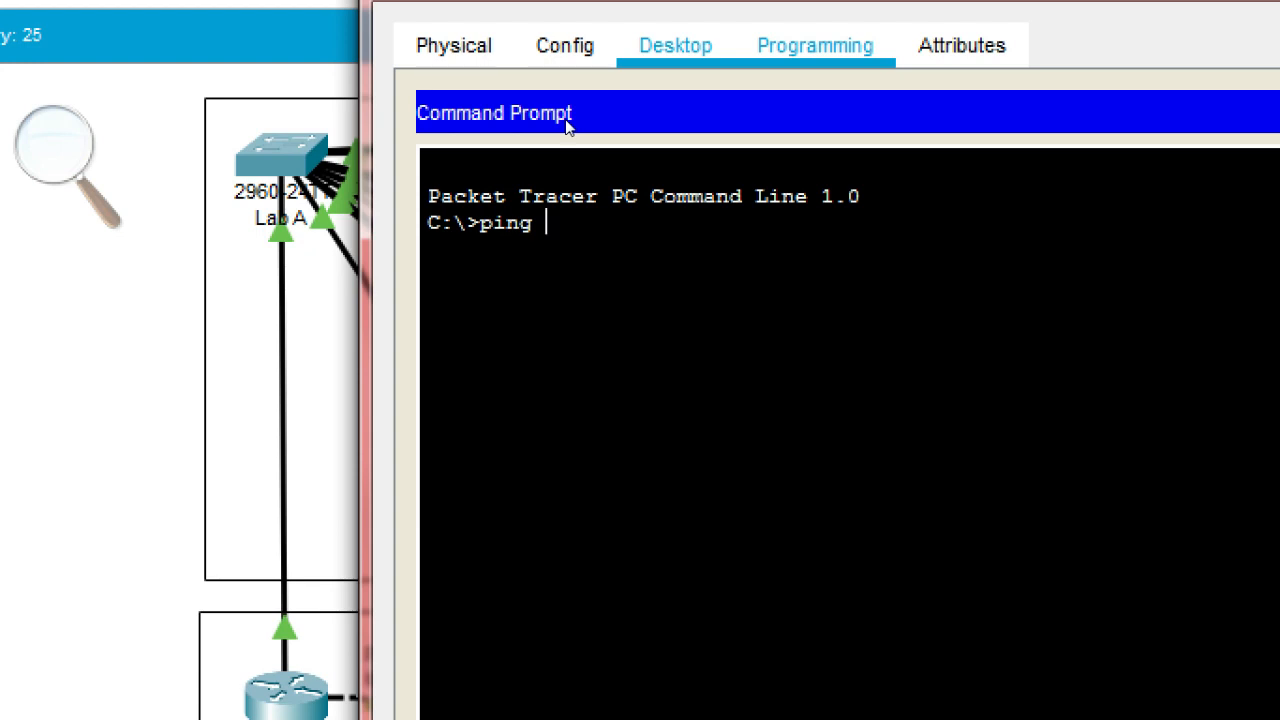
type("192.168.10.3")
key("Return")
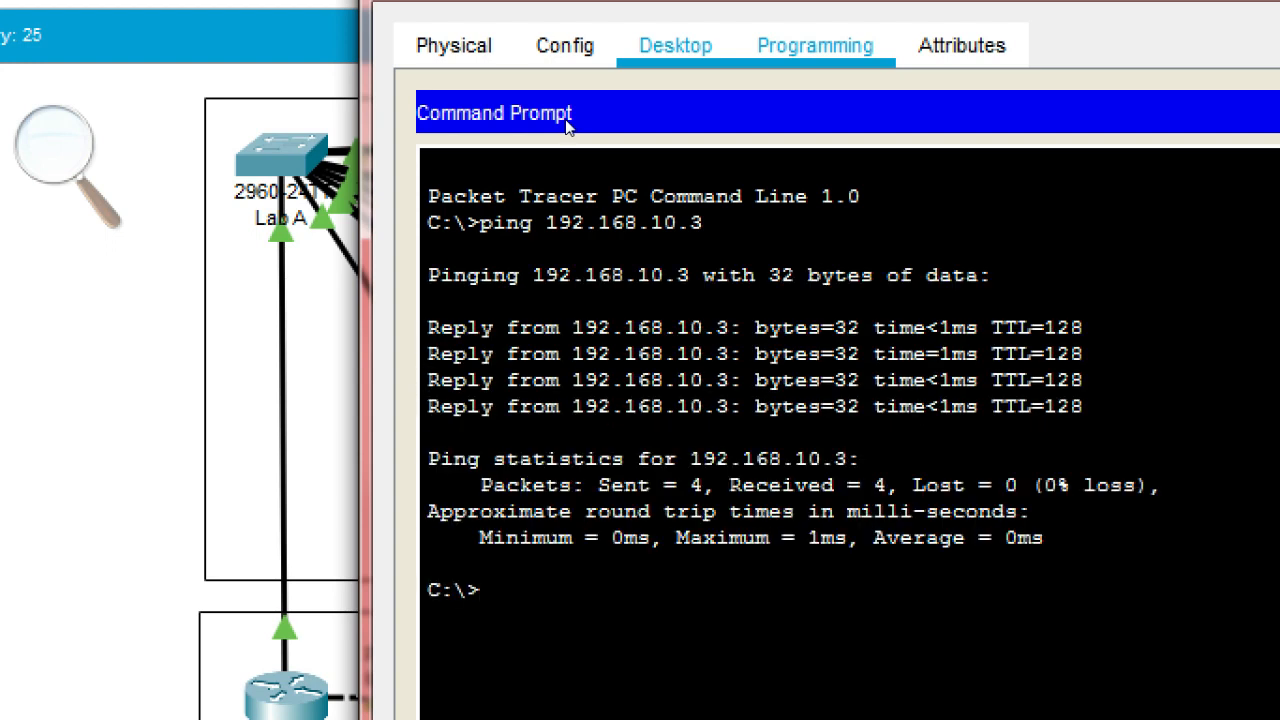
Step: Ping Lab A's default gateway, 192.168.10.254, from PC1 Lab A
key("Up")
key("BackSpace")
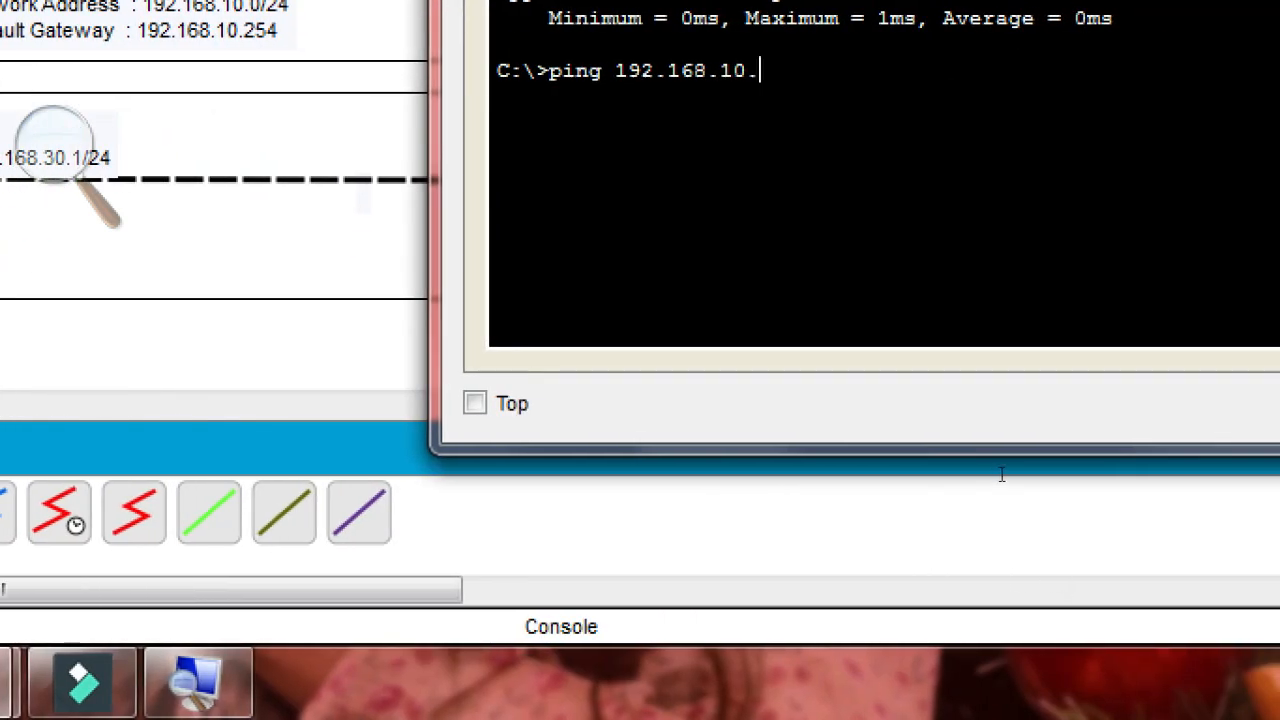
type("254")
key("Return")
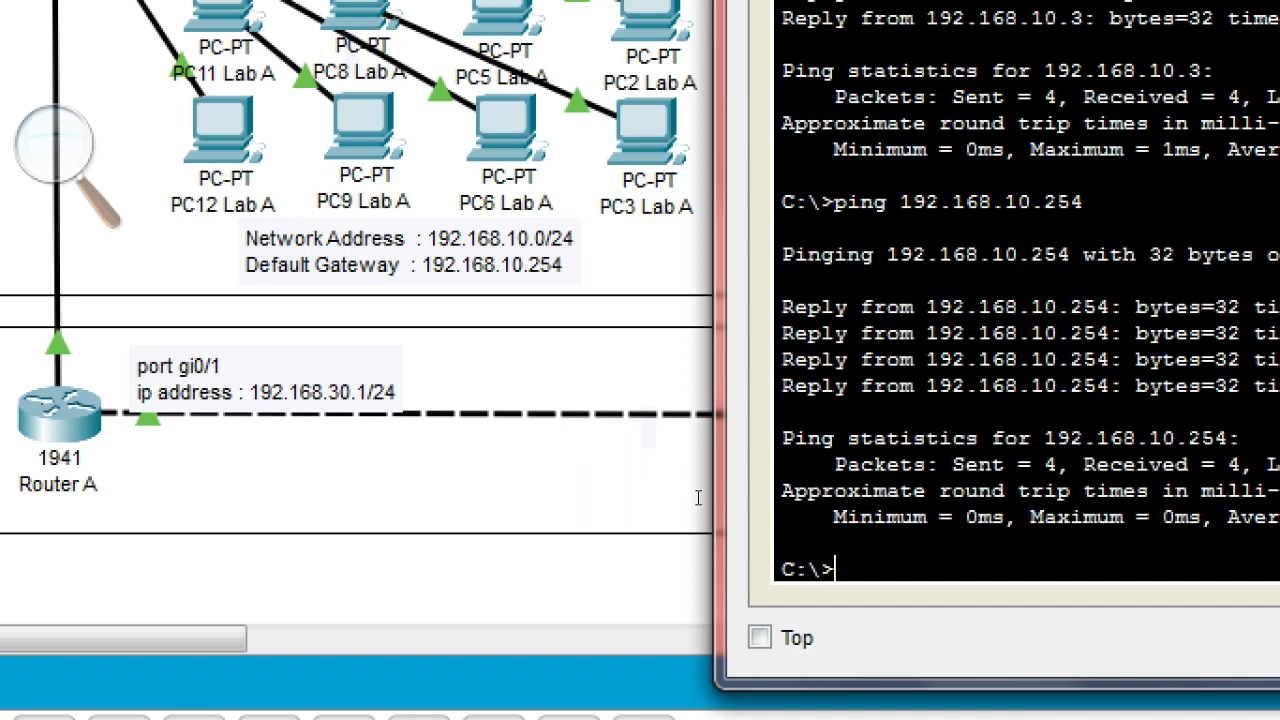
Step: Ping Router A's gi0/1 address, 192.168.30.1, from PC1 Lab A
key("Up")
key("BackSpace")
key("BackSpace")
key("BackSpace")
key("BackSpace")
key("BackSpace")
key("BackSpace")
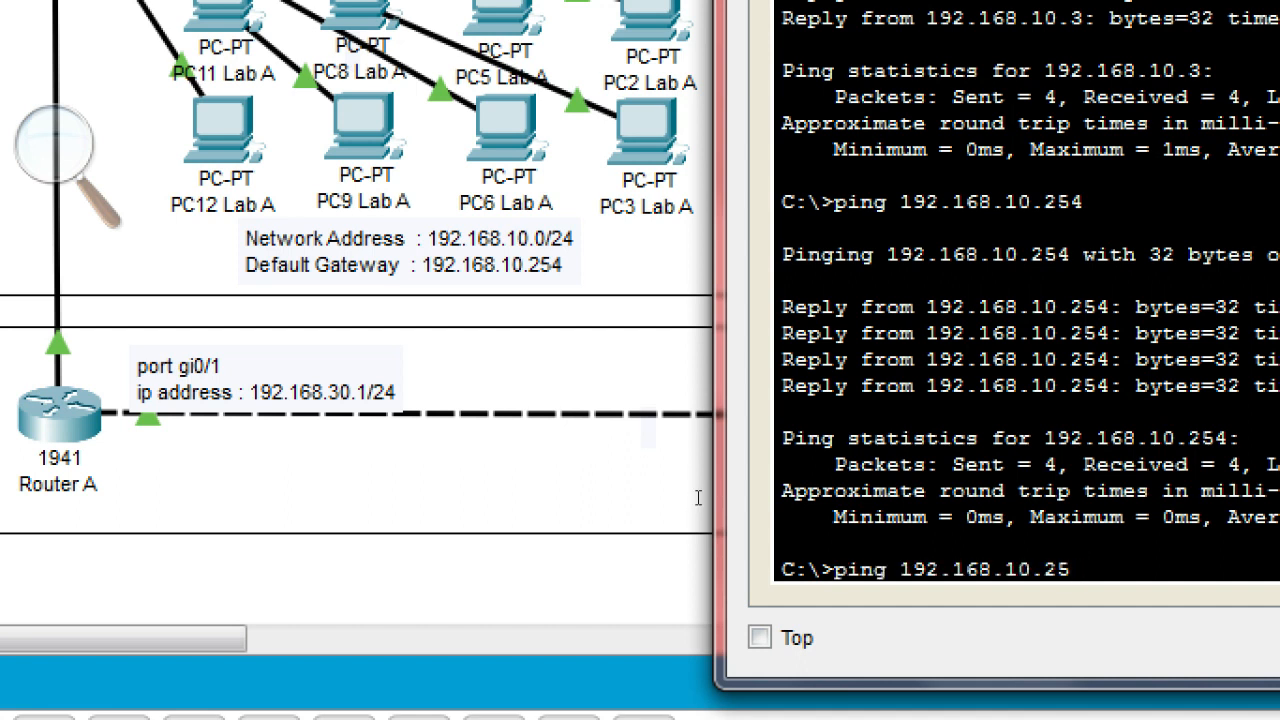
type("30.1")
key("Return")
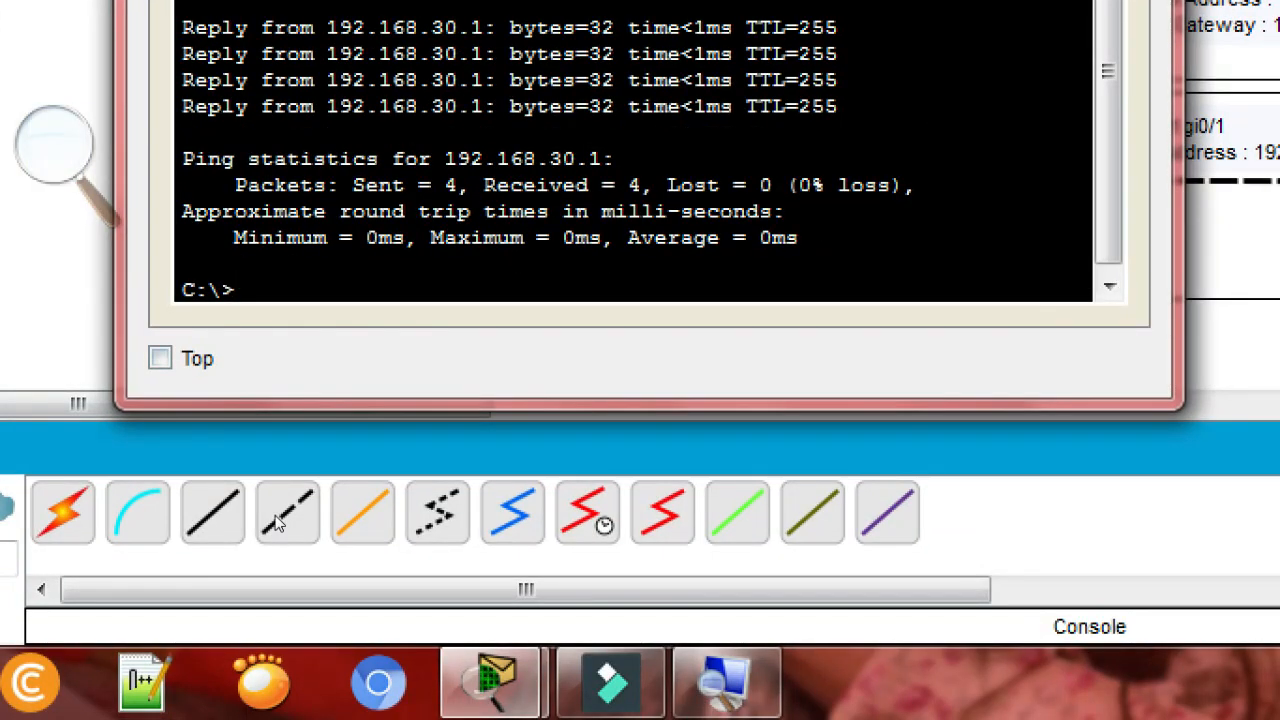
Step: Ping 192.168.20.3 from PC1 Lab A to test connectivity to Lab B, and highlight the replies
key("Up")
key("Left")
key("Left")
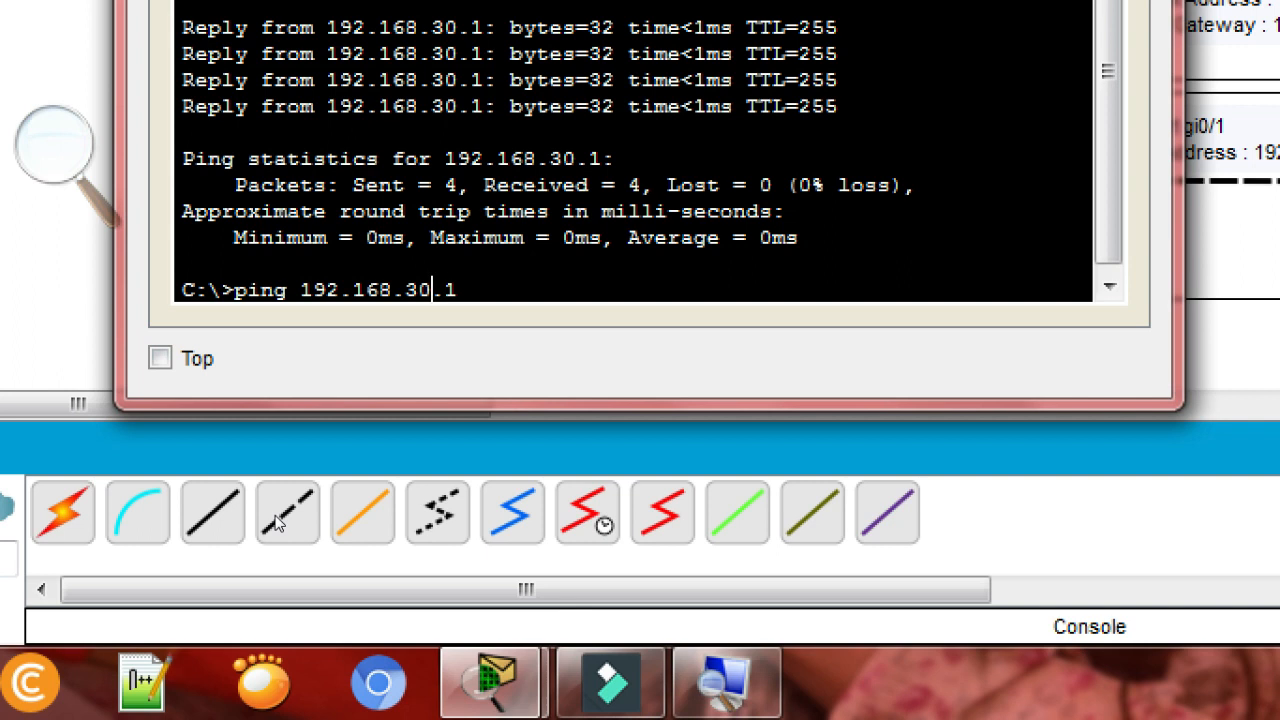
key("BackSpace")
key("BackSpace")
type("20")
key("Right")
key("Right")
key("BackSpace")
type("3")
key("Return")
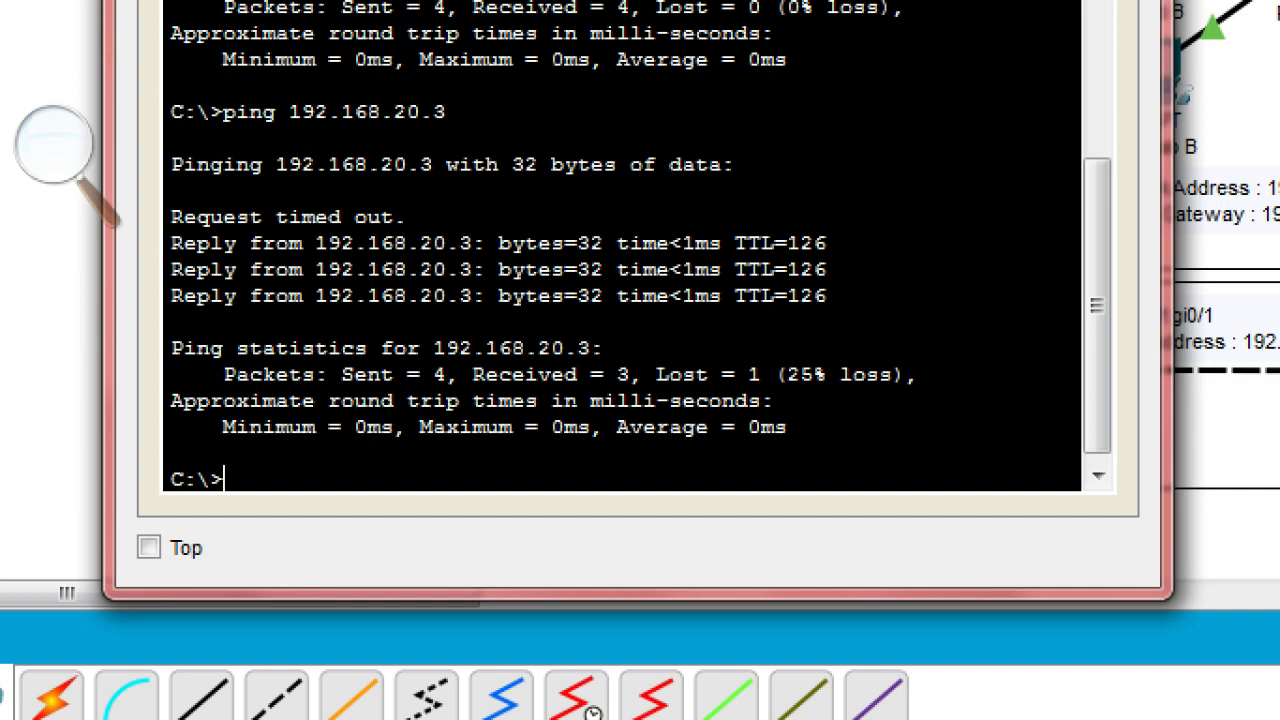
left_click_drag(170, 243, 830, 296)
left_click(609, 425)
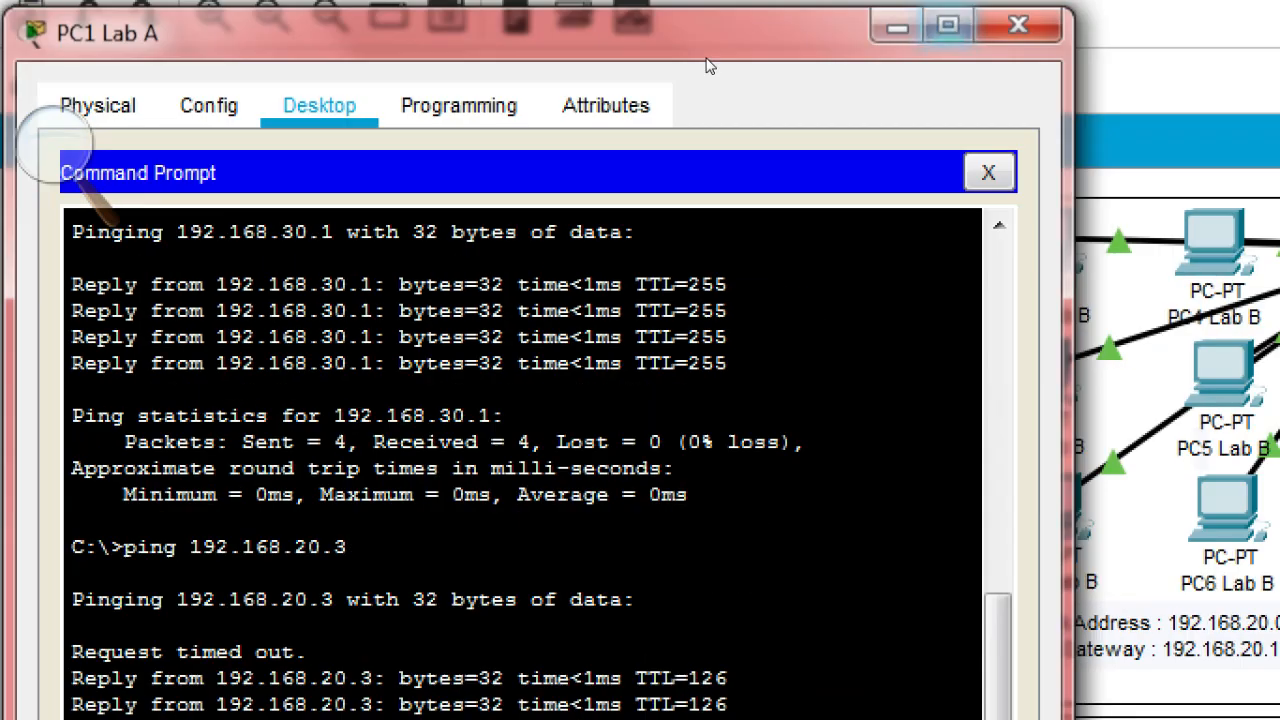
Step: Close PC1 Lab A's window, open the Command Prompt on PC1 Lab B, and ping 192.168.10.3 to test connectivity to Lab A
left_click(745, 61)
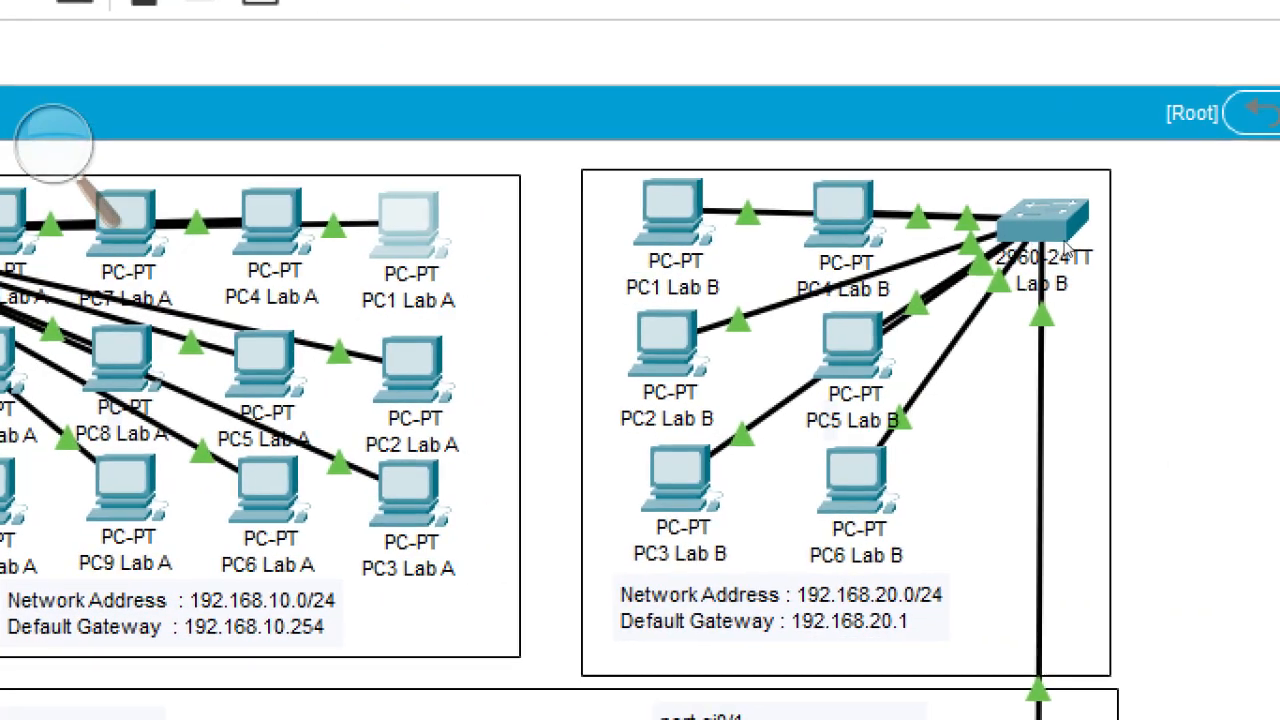
left_click(758, 176)
left_click(537, 130)
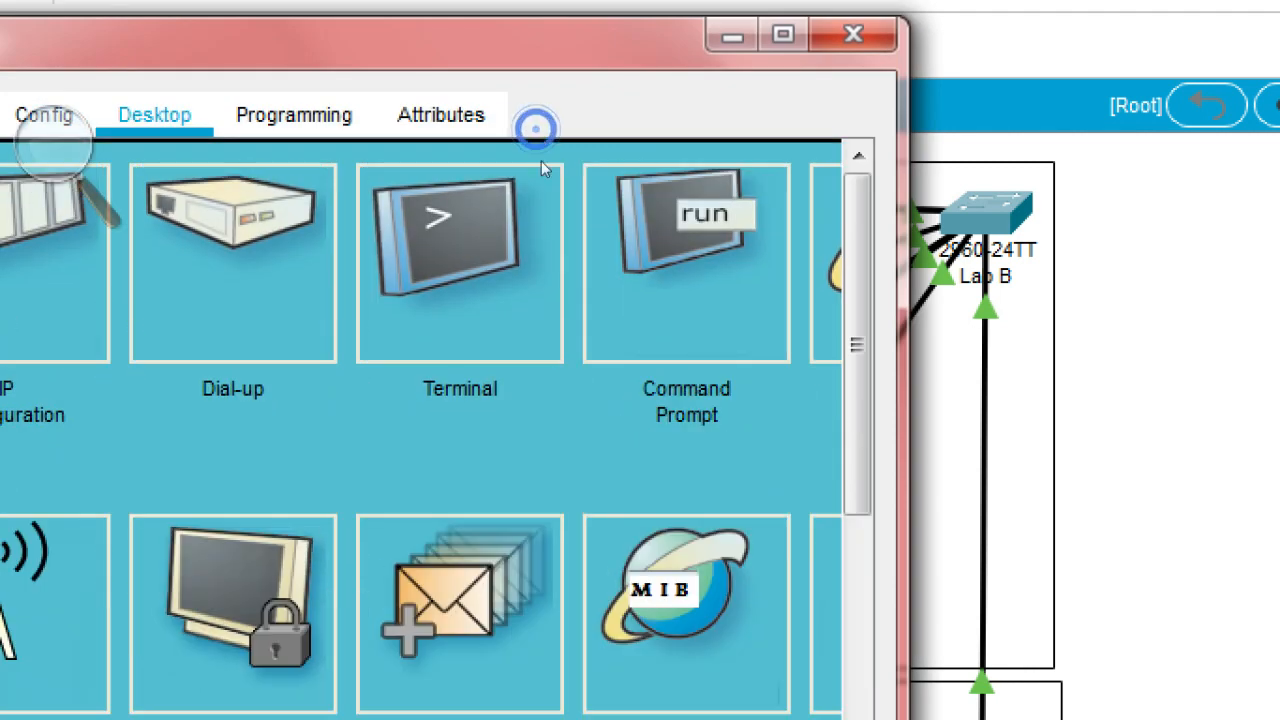
left_click(776, 222)
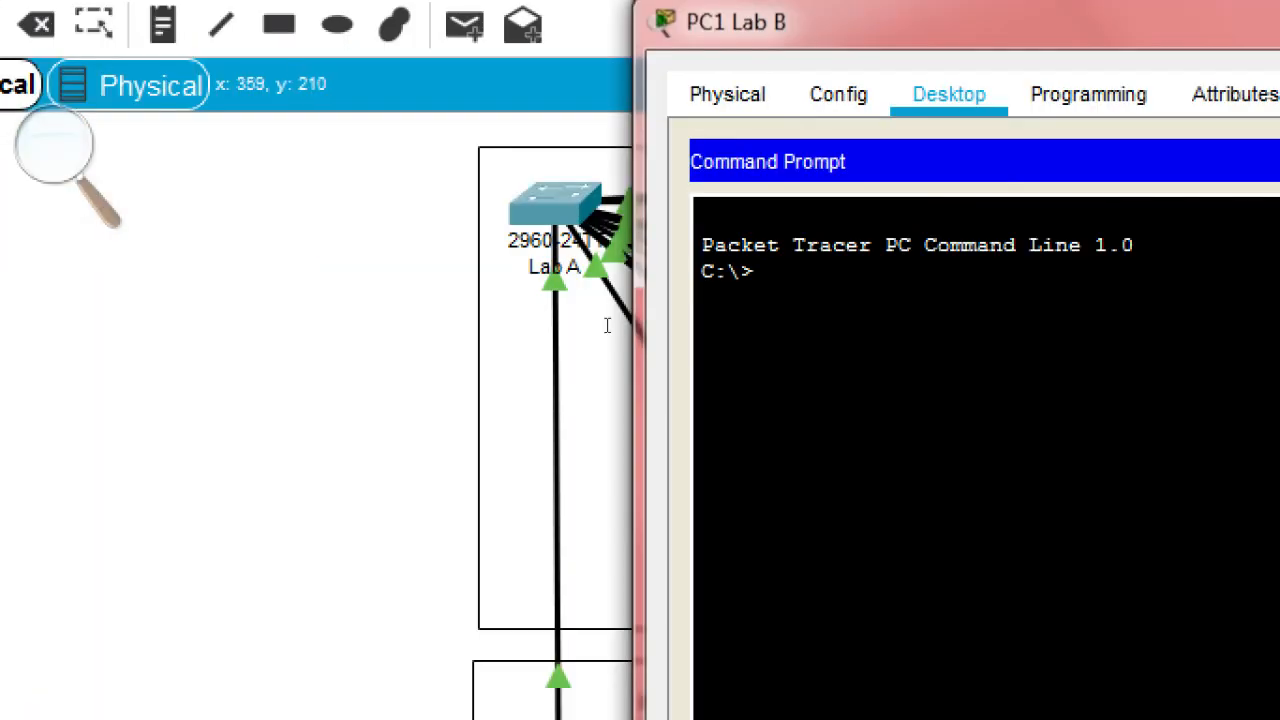
type("ping 192.168")
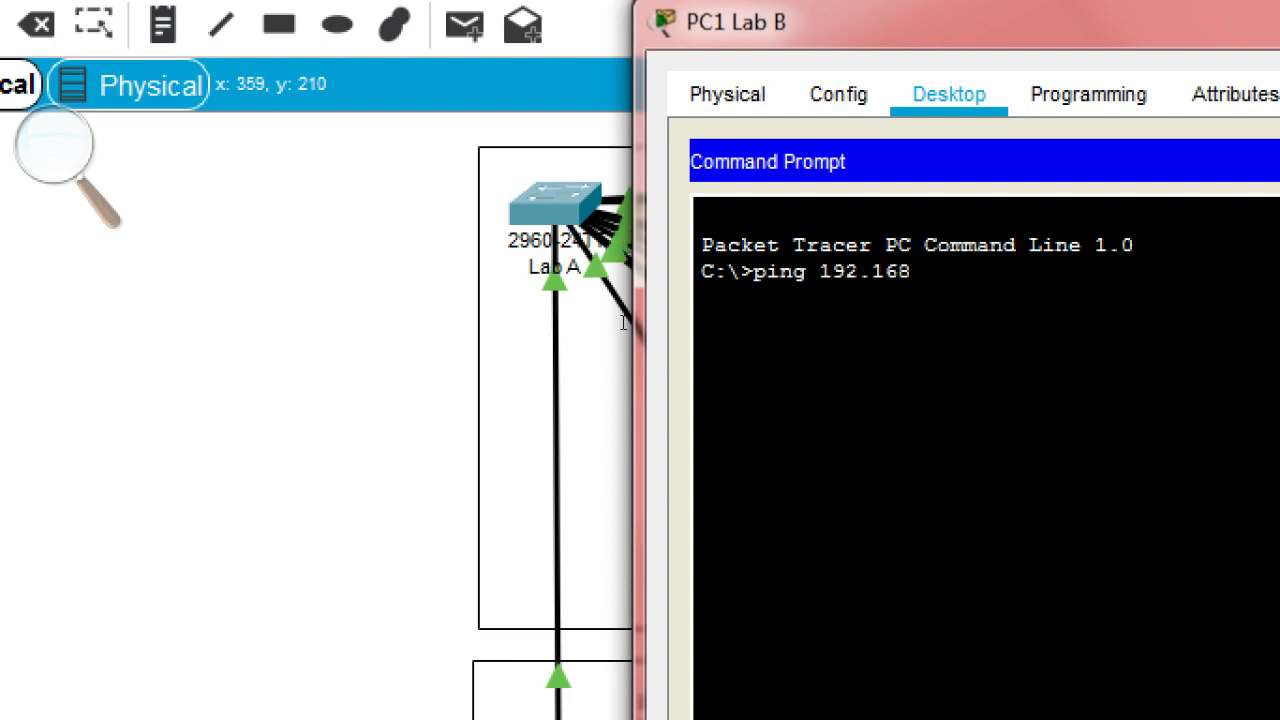
type(".10.3")
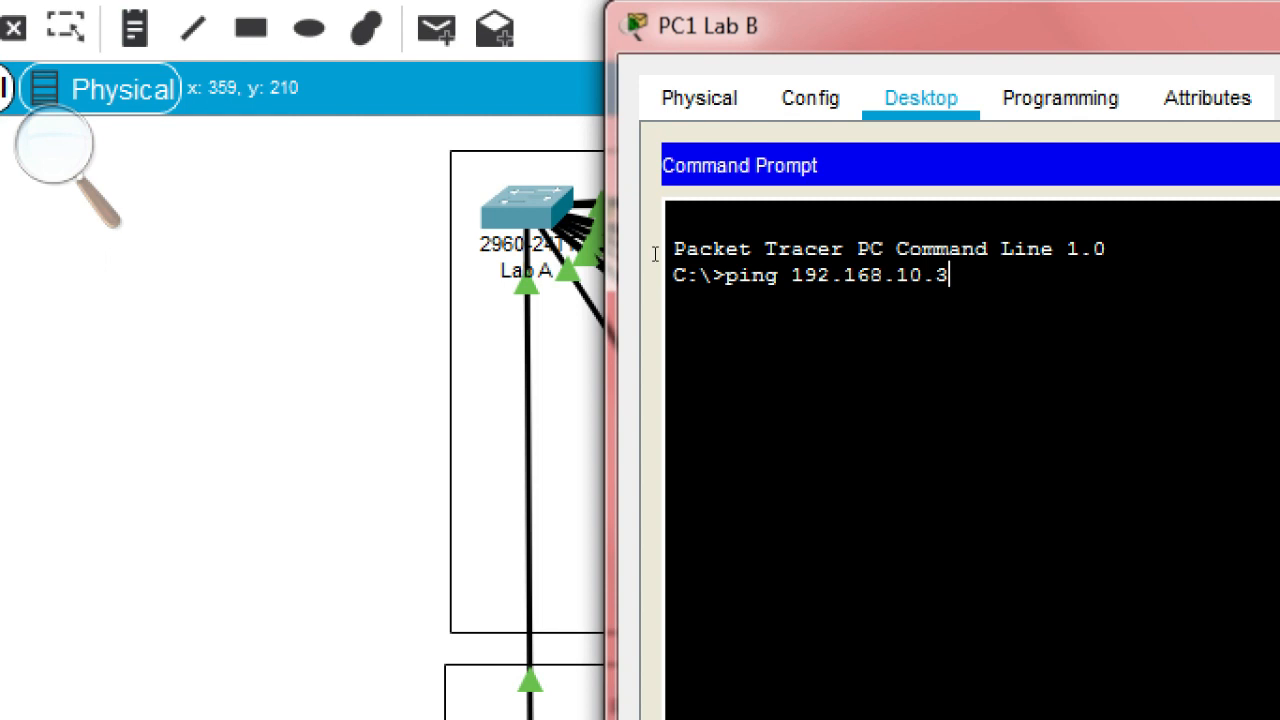
key("Return")
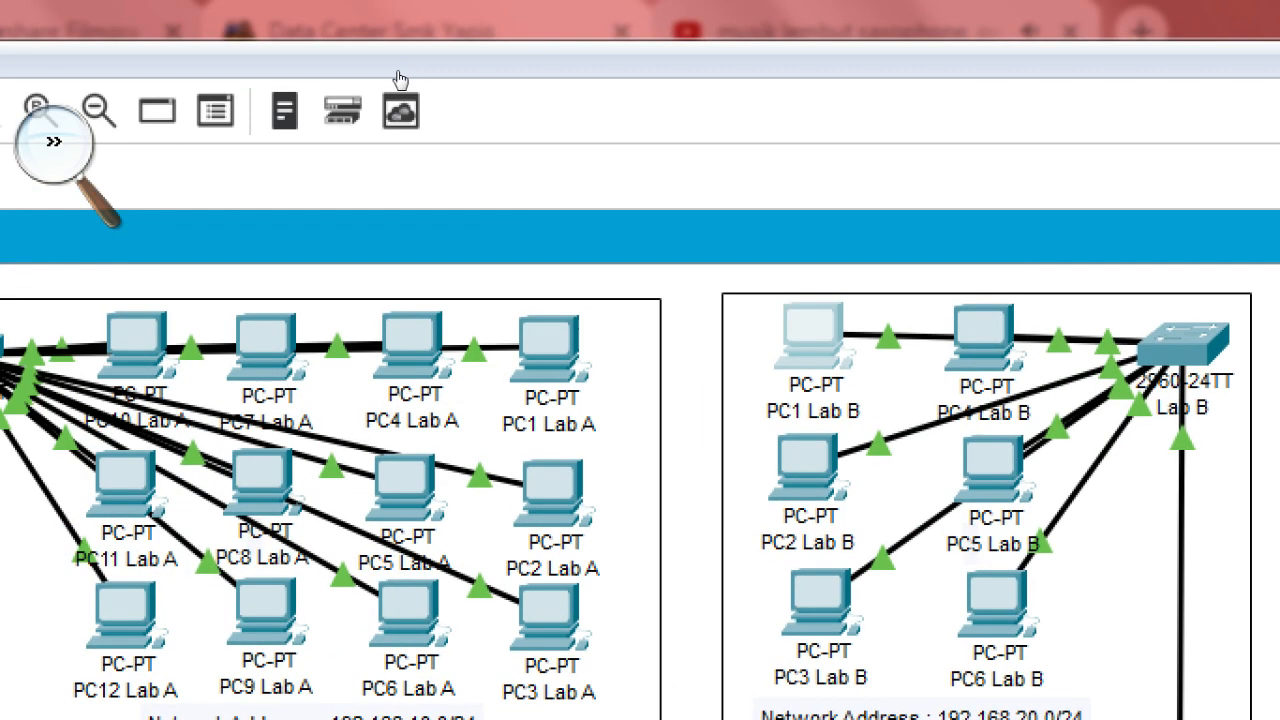
Step: Return the screen magnification to 100% so the whole topology fits in view
left_click(398, 79)
left_click(381, 93)
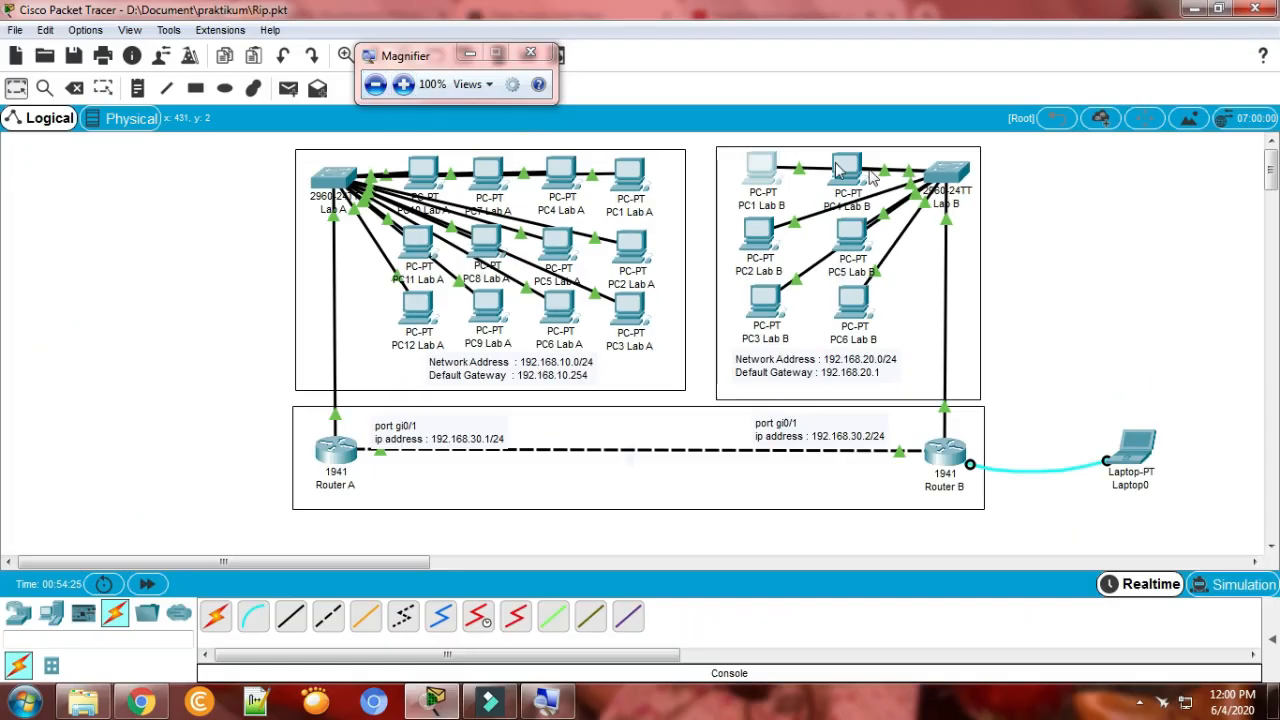